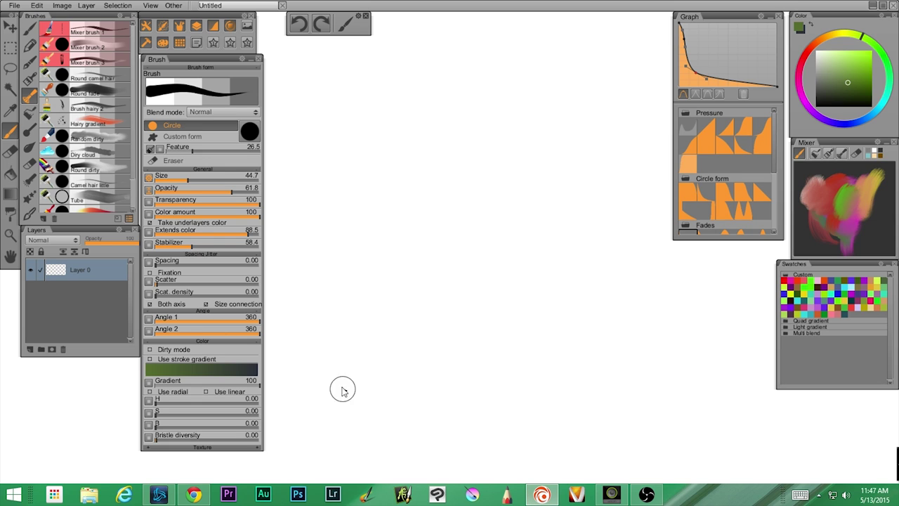
Choose the Palette knife 1 brush from the flat brushes and set the painting color to ochre.
click(29, 29)
click(32, 47)
click(30, 80)
click(30, 99)
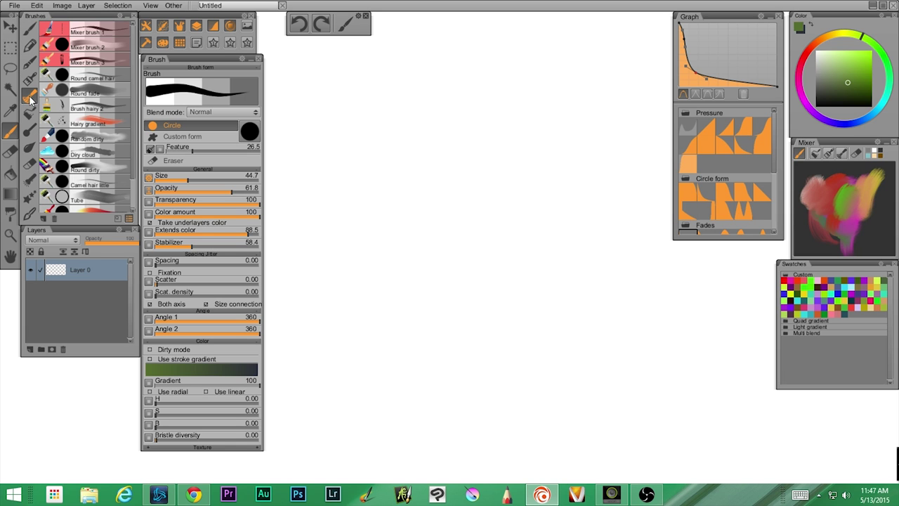
click(28, 82)
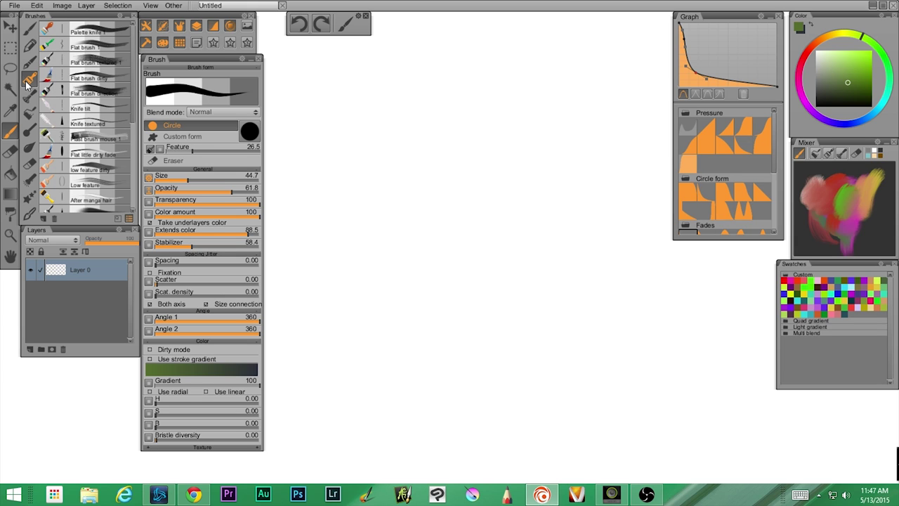
click(89, 32)
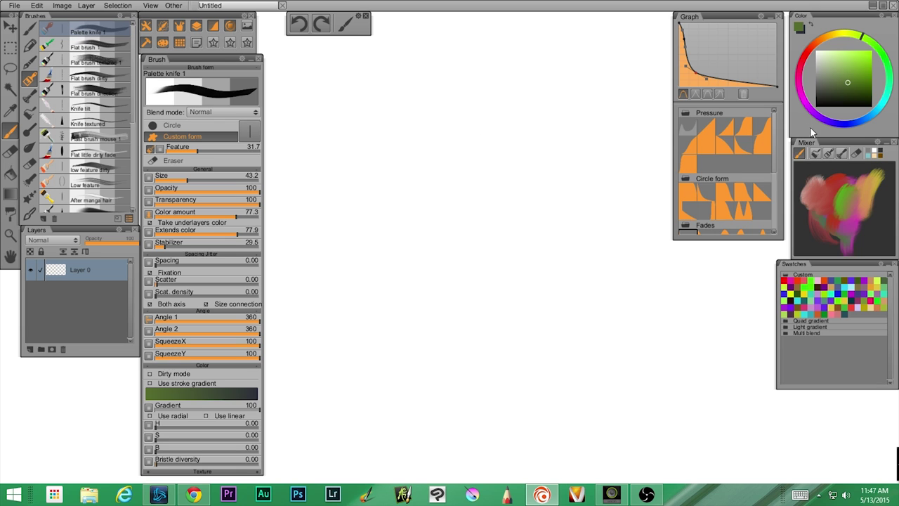
mouse_move(841, 82)
mouse_down()
mouse_move(835, 66)
mouse_move(858, 56)
mouse_move(827, 40)
mouse_up()
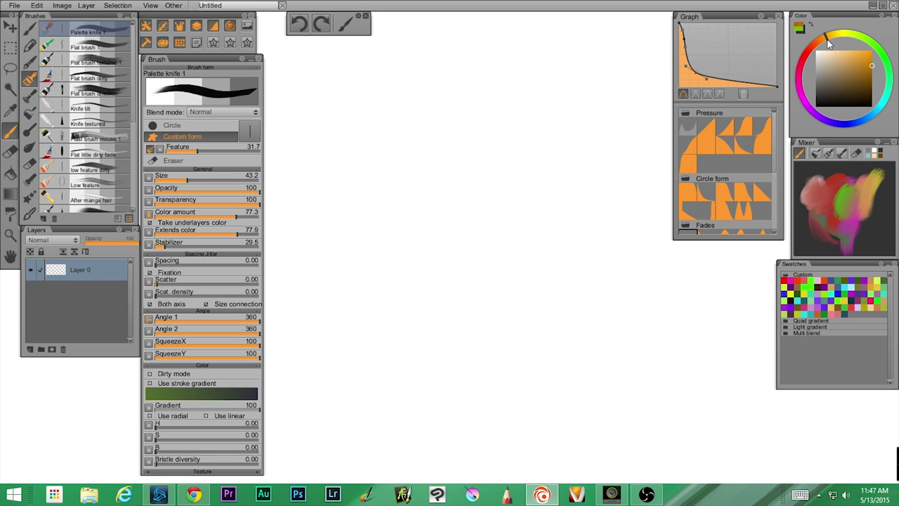
click(857, 65)
Paint wide and thin straight ochre strokes mid-canvas, with a cluster of short strokes across the end of the longest wide one.
drag(415, 122, 357, 226)
drag(362, 190, 548, 233)
drag(503, 168, 421, 320)
drag(439, 283, 525, 324)
drag(450, 285, 518, 307)
mouse_move(391, 256)
mouse_down()
mouse_move(478, 305)
mouse_move(517, 309)
mouse_up()
mouse_move(395, 285)
mouse_down()
mouse_move(452, 328)
mouse_move(495, 341)
mouse_move(445, 315)
mouse_move(415, 263)
mouse_move(433, 261)
mouse_move(427, 296)
mouse_up()
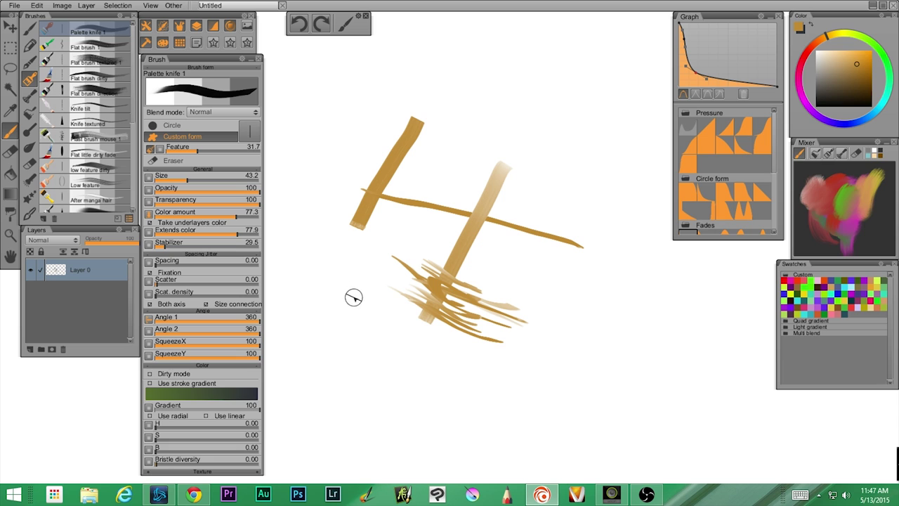
Paint a curved hook and a large ochre loop, plus a dense triangular patch and a mountain shape along the canvas bottom.
mouse_move(548, 300)
mouse_down()
mouse_move(572, 307)
mouse_move(592, 265)
mouse_move(572, 236)
mouse_move(581, 226)
mouse_up()
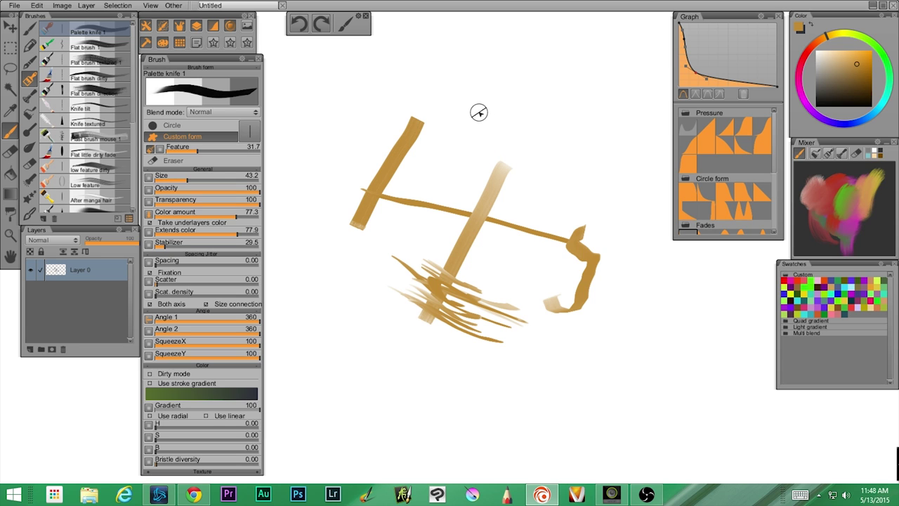
mouse_move(484, 109)
mouse_down()
mouse_move(473, 136)
mouse_move(549, 154)
mouse_move(572, 140)
mouse_move(576, 117)
mouse_move(551, 78)
mouse_move(462, 60)
mouse_move(432, 84)
mouse_move(434, 113)
mouse_move(495, 192)
mouse_move(545, 219)
mouse_move(621, 246)
mouse_up()
drag(377, 307, 347, 321)
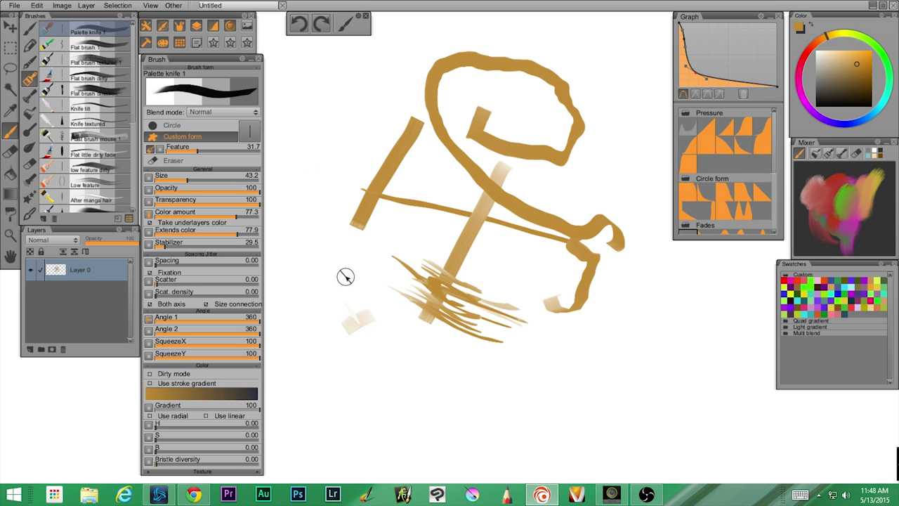
mouse_move(341, 349)
mouse_down()
mouse_move(376, 354)
mouse_move(340, 362)
mouse_move(332, 377)
mouse_move(375, 368)
mouse_move(339, 380)
mouse_move(356, 362)
mouse_move(378, 357)
mouse_move(331, 391)
mouse_move(313, 389)
mouse_move(384, 389)
mouse_move(328, 379)
mouse_move(383, 377)
mouse_move(335, 375)
mouse_move(352, 327)
mouse_move(341, 349)
mouse_move(356, 335)
mouse_move(372, 344)
mouse_move(337, 363)
mouse_up()
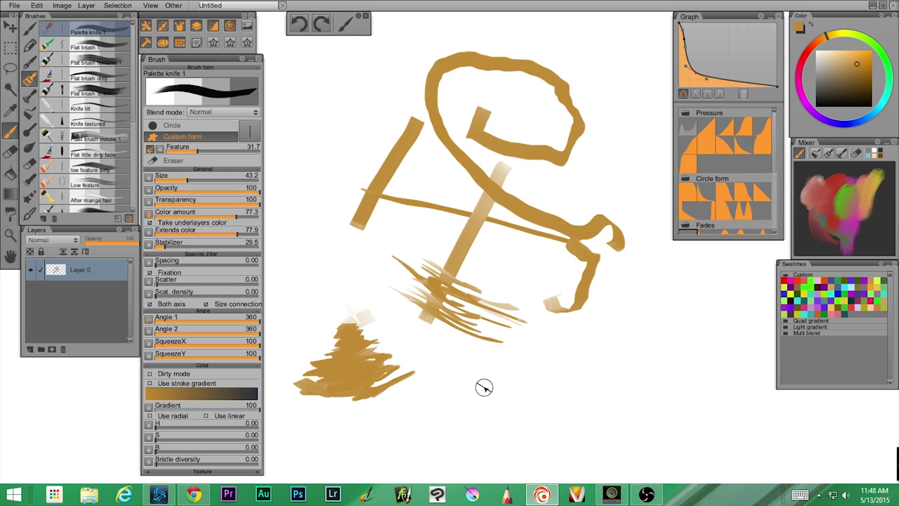
mouse_move(492, 373)
mouse_down()
mouse_move(471, 397)
mouse_move(490, 370)
mouse_move(472, 383)
mouse_move(475, 390)
mouse_move(453, 402)
mouse_move(469, 402)
mouse_move(416, 442)
mouse_move(477, 413)
mouse_move(465, 421)
mouse_move(506, 409)
mouse_move(495, 417)
mouse_move(516, 418)
mouse_move(499, 394)
mouse_move(515, 400)
mouse_move(503, 378)
mouse_move(553, 407)
mouse_move(523, 405)
mouse_move(550, 411)
mouse_move(519, 424)
mouse_move(554, 422)
mouse_move(534, 433)
mouse_move(552, 434)
mouse_move(495, 406)
mouse_move(462, 447)
mouse_move(514, 413)
mouse_up()
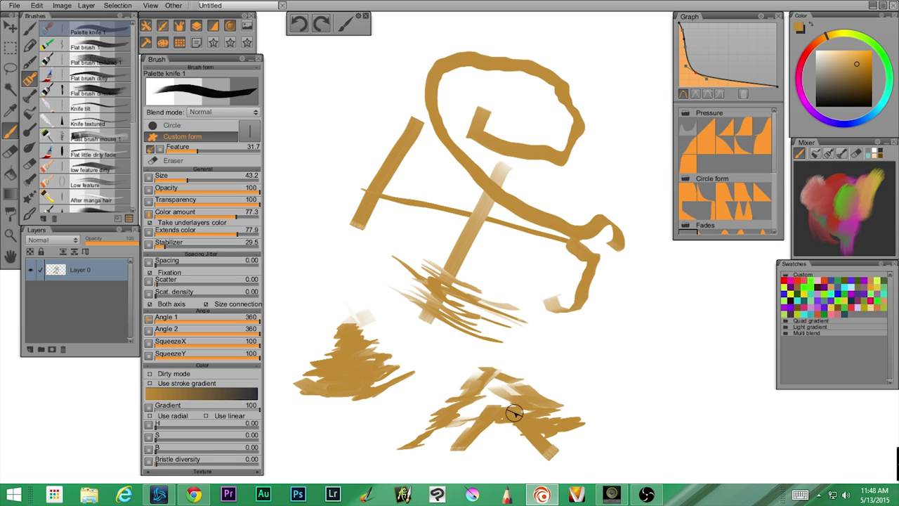
Switch to dark slate blue and paint a mountain beside the ochre one and broad slanted strokes over the ochre loop.
click(861, 122)
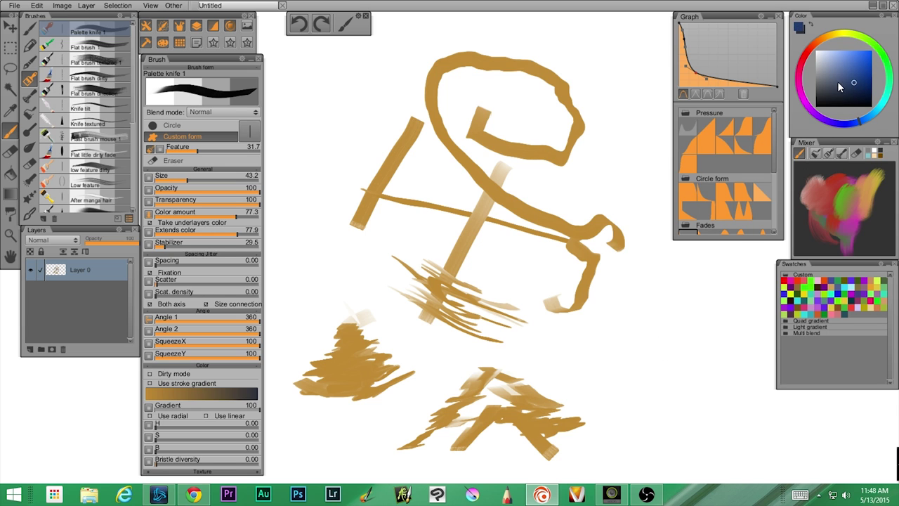
mouse_move(619, 388)
mouse_down()
mouse_move(677, 399)
mouse_move(644, 390)
mouse_move(637, 397)
mouse_move(640, 375)
mouse_move(653, 363)
mouse_move(637, 387)
mouse_move(664, 367)
mouse_move(652, 360)
mouse_move(651, 371)
mouse_move(661, 353)
mouse_move(622, 382)
mouse_move(605, 412)
mouse_move(628, 412)
mouse_move(668, 374)
mouse_move(659, 373)
mouse_move(686, 389)
mouse_move(663, 392)
mouse_move(691, 406)
mouse_move(636, 402)
mouse_move(568, 436)
mouse_move(656, 406)
mouse_move(733, 422)
mouse_move(692, 405)
mouse_move(756, 435)
mouse_move(680, 395)
mouse_move(759, 422)
mouse_move(729, 417)
mouse_move(723, 435)
mouse_move(645, 425)
mouse_move(544, 463)
mouse_move(710, 422)
mouse_move(719, 432)
mouse_move(656, 435)
mouse_move(694, 448)
mouse_move(676, 430)
mouse_move(751, 453)
mouse_move(663, 414)
mouse_move(697, 416)
mouse_move(766, 443)
mouse_up()
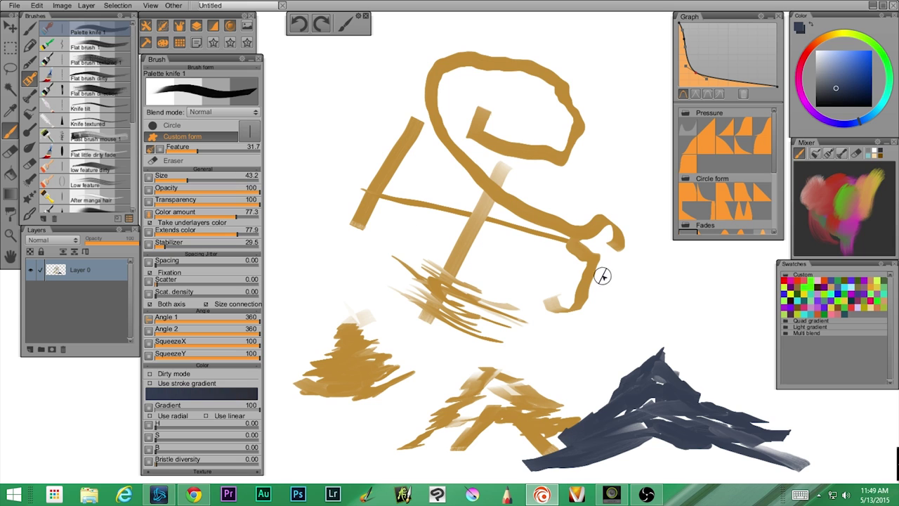
mouse_move(620, 77)
mouse_down()
mouse_move(621, 113)
mouse_move(587, 187)
mouse_move(633, 104)
mouse_move(573, 249)
mouse_move(625, 83)
mouse_move(576, 240)
mouse_move(616, 88)
mouse_move(597, 210)
mouse_up()
mouse_move(522, 122)
mouse_down()
mouse_move(500, 171)
mouse_move(489, 161)
mouse_move(486, 182)
mouse_move(506, 156)
mouse_move(522, 176)
mouse_move(541, 171)
mouse_move(543, 107)
mouse_move(531, 83)
mouse_move(520, 85)
mouse_move(521, 100)
mouse_move(539, 60)
mouse_up()
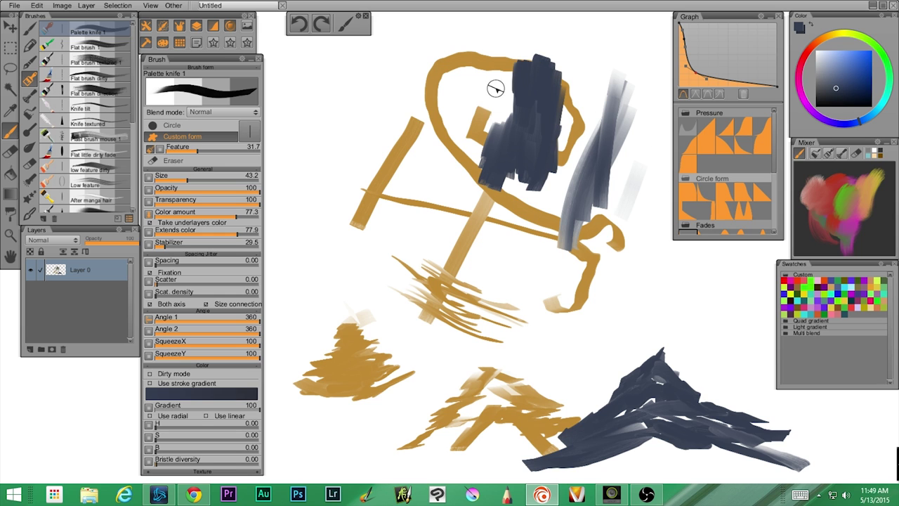
drag(492, 90, 455, 188)
drag(460, 70, 397, 209)
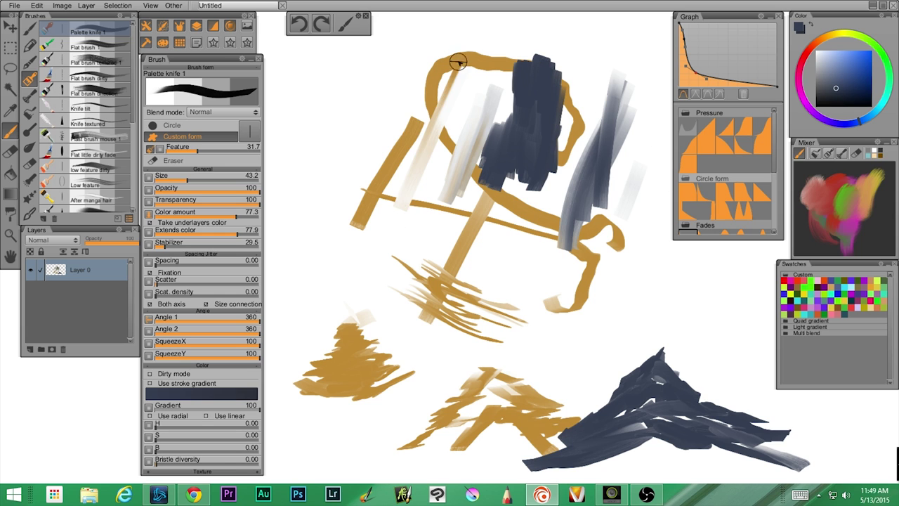
mouse_move(470, 52)
mouse_down()
mouse_move(411, 168)
mouse_move(439, 148)
mouse_move(421, 184)
mouse_up()
drag(486, 47, 414, 188)
mouse_move(505, 43)
mouse_down()
mouse_move(461, 122)
mouse_move(500, 64)
mouse_move(505, 70)
mouse_move(457, 121)
mouse_move(506, 46)
mouse_move(460, 143)
mouse_move(524, 38)
mouse_move(443, 210)
mouse_up()
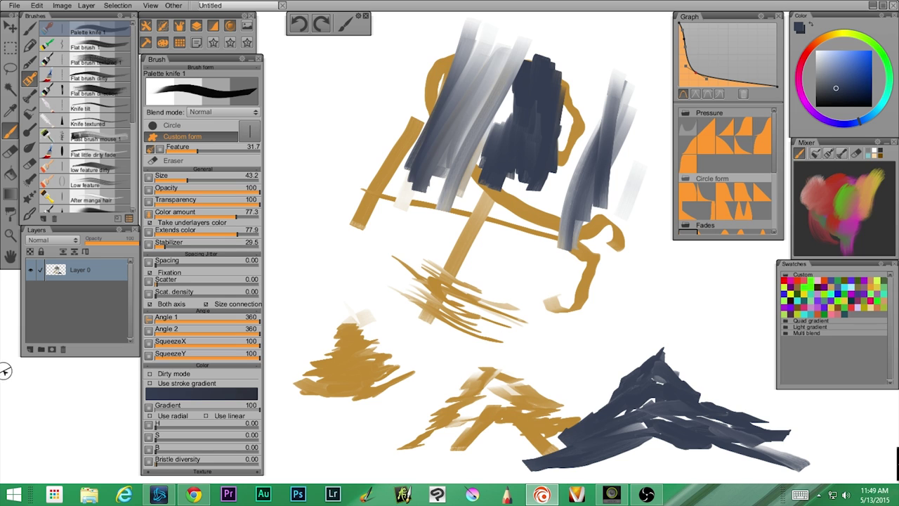
Replace the painted layer with a new blank one and paint a broad slate-blue patch using Flat brush 1.
click(29, 350)
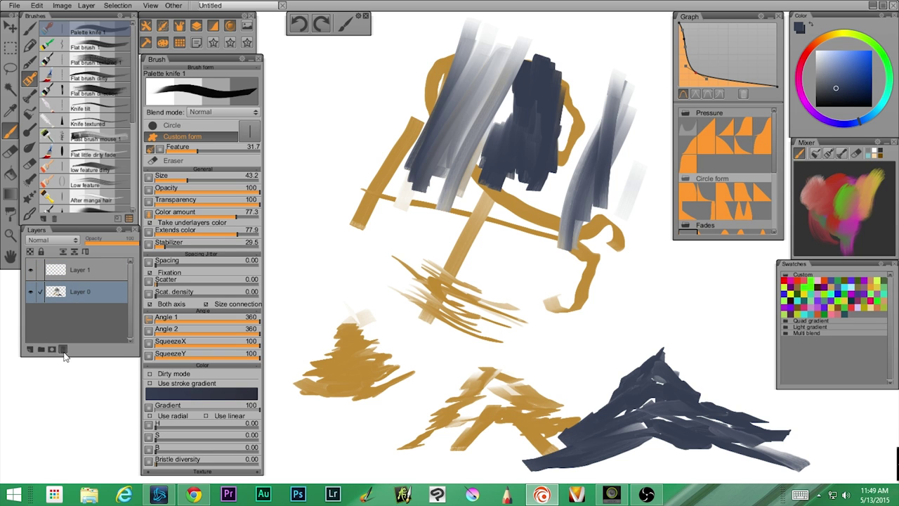
click(63, 350)
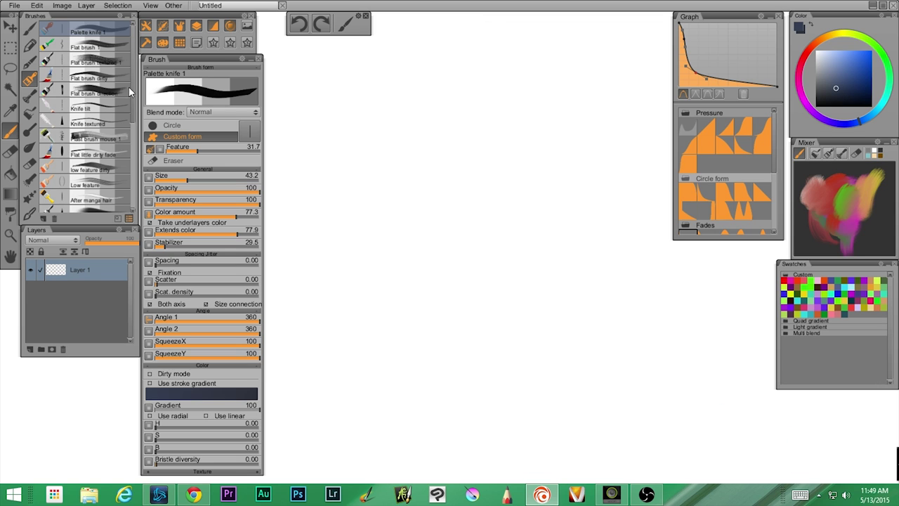
click(96, 48)
mouse_move(453, 149)
mouse_down()
mouse_move(380, 310)
mouse_move(467, 152)
mouse_move(449, 188)
mouse_move(443, 267)
mouse_move(484, 190)
mouse_move(519, 254)
mouse_move(565, 300)
mouse_move(458, 184)
mouse_move(591, 300)
mouse_move(437, 225)
mouse_move(468, 199)
mouse_move(429, 306)
mouse_move(492, 196)
mouse_move(453, 326)
mouse_move(511, 269)
mouse_move(516, 294)
mouse_move(535, 293)
mouse_move(530, 337)
mouse_move(542, 336)
mouse_move(481, 264)
mouse_move(437, 180)
mouse_move(439, 160)
mouse_move(374, 309)
mouse_move(426, 180)
mouse_move(361, 296)
mouse_move(430, 145)
mouse_move(343, 321)
mouse_move(435, 170)
mouse_move(404, 275)
mouse_move(339, 412)
mouse_move(451, 235)
mouse_move(463, 259)
mouse_move(409, 425)
mouse_move(576, 309)
mouse_up()
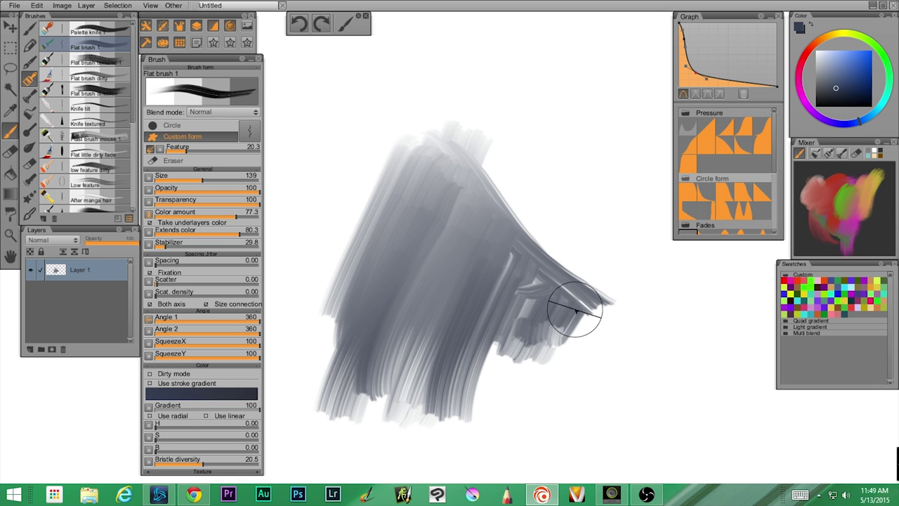
Switch to bright green and paint slanted strokes over the slate-blue patch, extending them past its edge.
click(878, 49)
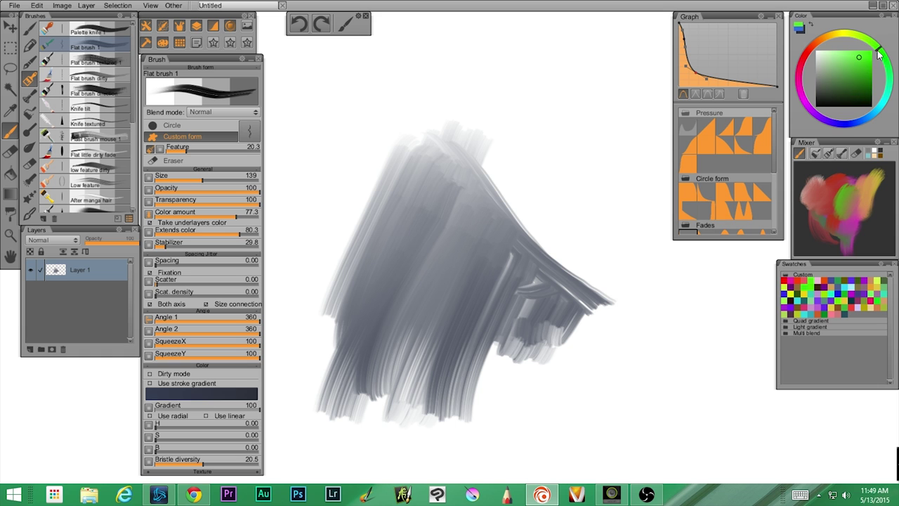
mouse_move(579, 261)
mouse_down()
mouse_move(479, 385)
mouse_move(565, 220)
mouse_move(436, 422)
mouse_move(547, 205)
mouse_move(443, 410)
mouse_move(521, 225)
mouse_move(436, 365)
mouse_move(469, 266)
mouse_move(393, 396)
mouse_move(516, 188)
mouse_move(403, 376)
mouse_move(466, 216)
mouse_move(377, 390)
mouse_move(346, 417)
mouse_move(456, 202)
mouse_move(342, 397)
mouse_move(481, 144)
mouse_move(341, 352)
mouse_move(458, 151)
mouse_move(342, 320)
mouse_move(427, 181)
mouse_move(351, 266)
mouse_up()
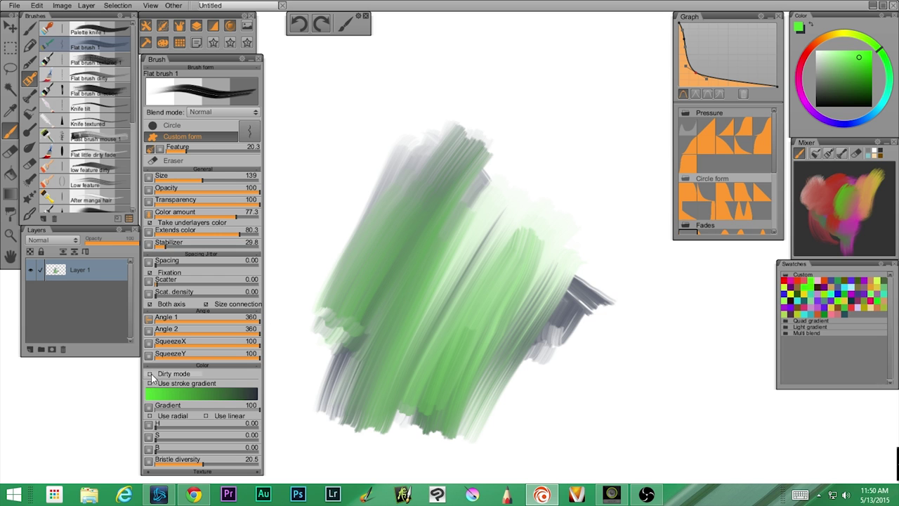
mouse_move(603, 260)
mouse_down()
mouse_move(606, 275)
mouse_move(571, 281)
mouse_move(510, 203)
mouse_move(457, 245)
mouse_move(422, 302)
mouse_move(460, 235)
mouse_up()
Turn on Dirty mode for the brush and paint purple strokes over the green patch.
click(149, 374)
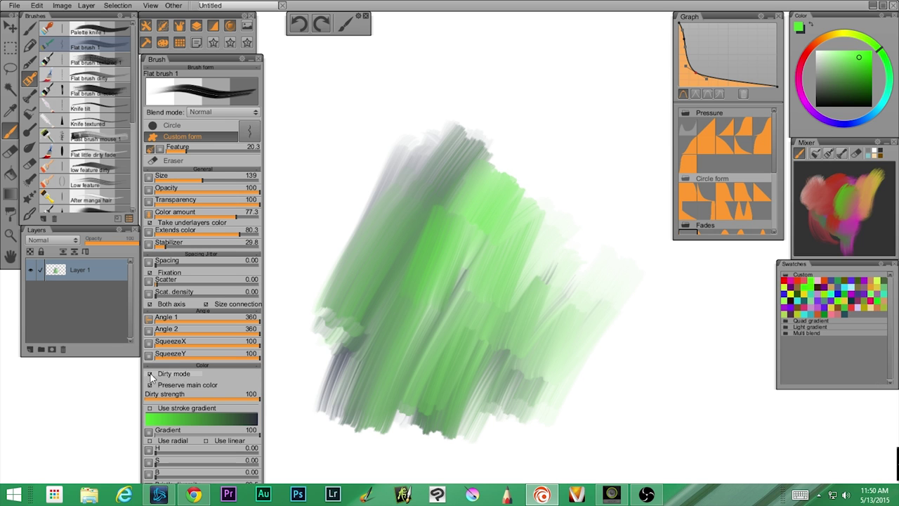
click(812, 111)
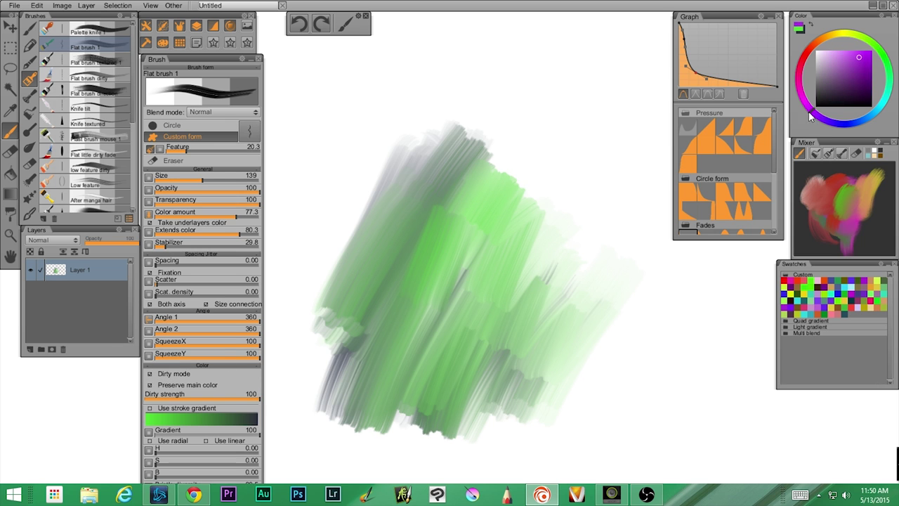
mouse_move(572, 267)
mouse_down()
mouse_move(582, 251)
mouse_move(513, 243)
mouse_move(387, 445)
mouse_move(378, 385)
mouse_move(466, 129)
mouse_move(539, 197)
mouse_move(474, 473)
mouse_move(618, 273)
mouse_move(652, 301)
mouse_move(602, 401)
mouse_move(522, 377)
mouse_up()
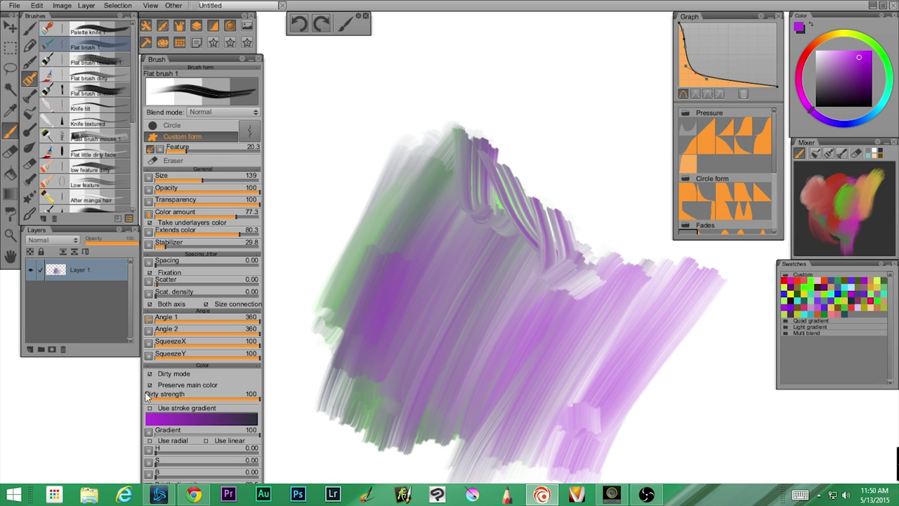
Turn off Preserve main color and paint strokes above and across the upper part of the purple patch.
mouse_move(345, 175)
mouse_down()
mouse_move(327, 291)
mouse_move(335, 311)
mouse_move(387, 270)
mouse_move(445, 145)
mouse_move(394, 175)
mouse_move(407, 161)
mouse_up()
mouse_move(485, 109)
mouse_down()
mouse_move(554, 44)
mouse_move(584, 37)
mouse_move(558, 96)
mouse_move(570, 120)
mouse_move(410, 157)
mouse_move(492, 137)
mouse_move(400, 323)
mouse_move(426, 303)
mouse_up()
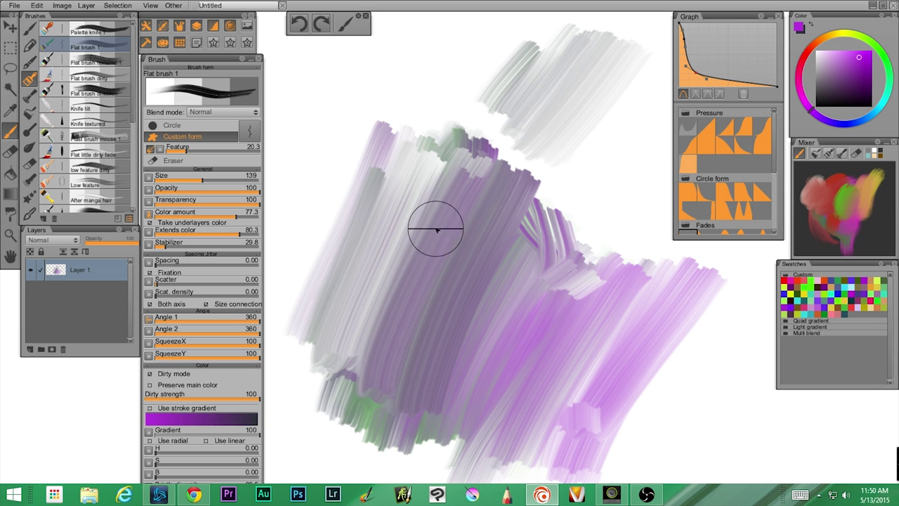
mouse_move(358, 101)
mouse_down()
mouse_move(331, 185)
mouse_move(399, 100)
mouse_move(349, 247)
mouse_up()
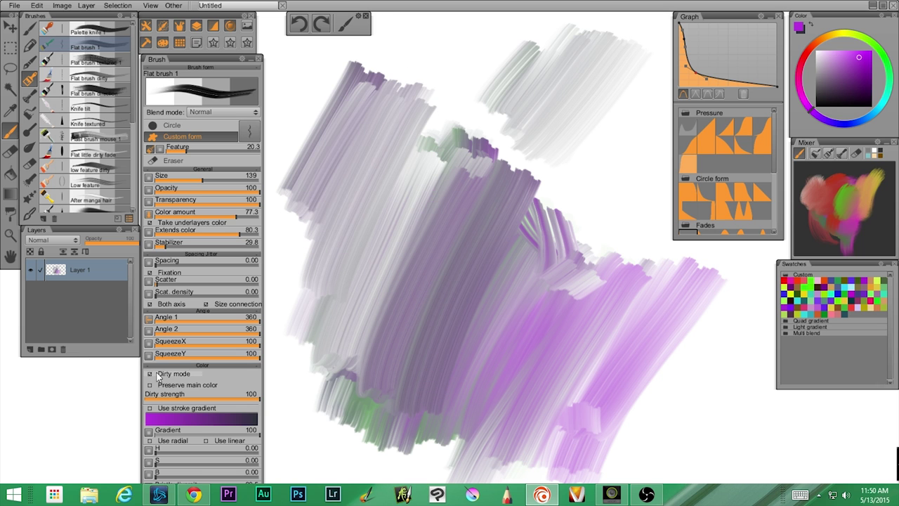
Turn off Dirty mode and paint purple strokes through the center and upper edge of the patch.
click(149, 374)
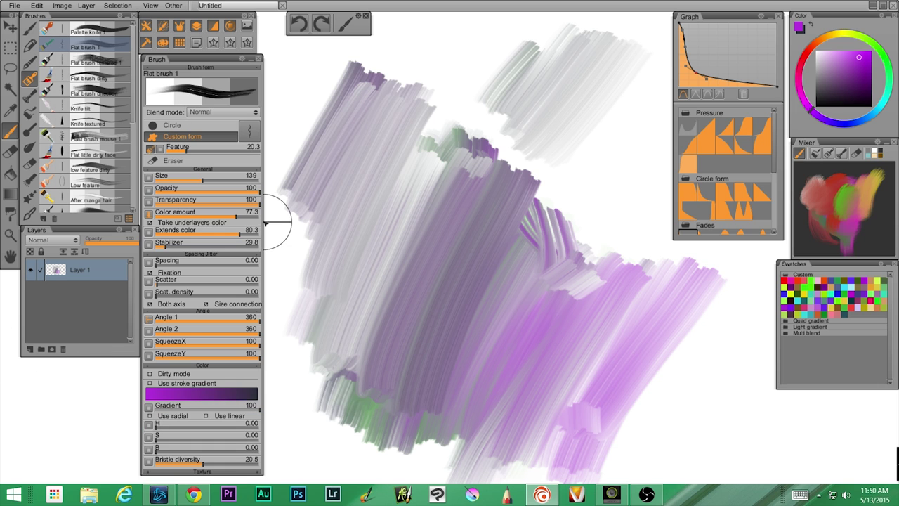
mouse_move(593, 229)
mouse_down()
mouse_move(617, 235)
mouse_move(656, 273)
mouse_move(532, 138)
mouse_move(625, 244)
mouse_move(551, 167)
mouse_move(514, 159)
mouse_move(552, 164)
mouse_move(610, 222)
mouse_move(573, 172)
mouse_move(622, 191)
mouse_move(591, 147)
mouse_move(644, 211)
mouse_move(571, 185)
mouse_move(454, 348)
mouse_move(493, 323)
mouse_move(503, 301)
mouse_move(394, 403)
mouse_up()
mouse_move(420, 202)
mouse_down()
mouse_move(311, 361)
mouse_move(460, 289)
mouse_move(512, 317)
mouse_move(499, 372)
mouse_up()
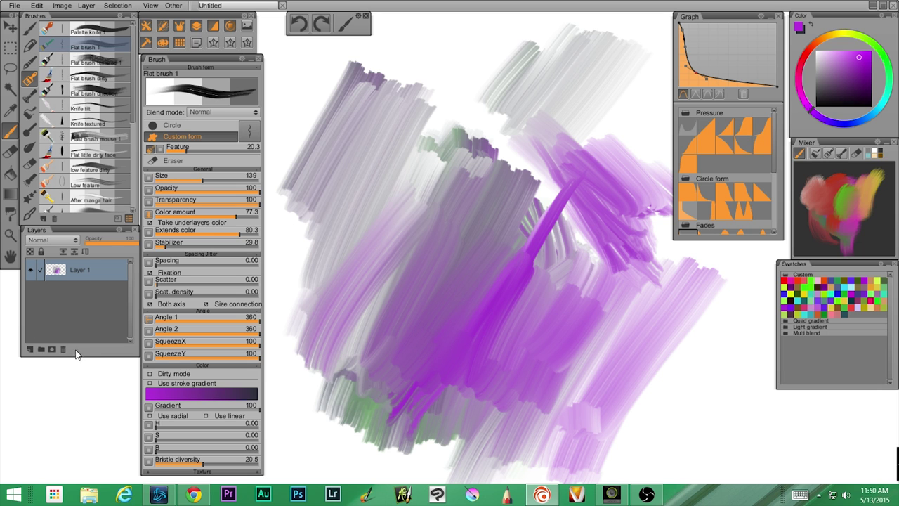
Add a new blank layer and delete the painted layer beneath it.
click(30, 349)
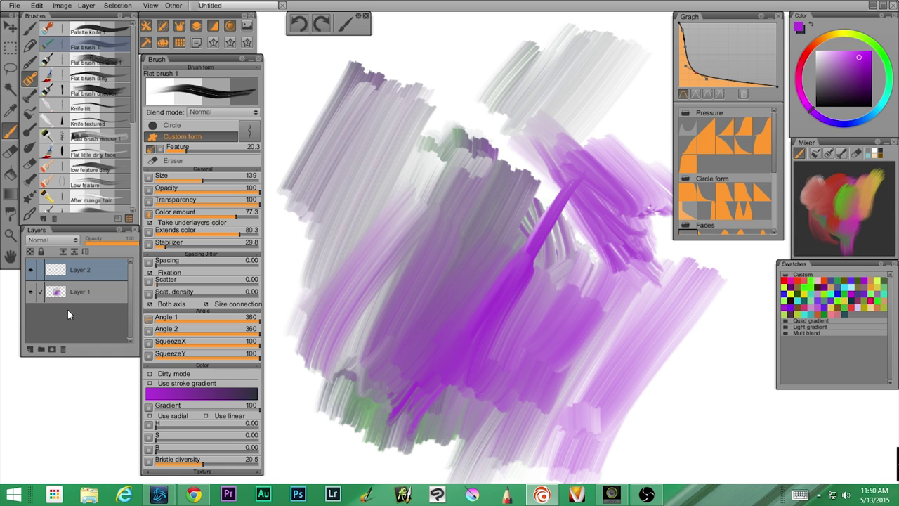
click(69, 303)
click(63, 350)
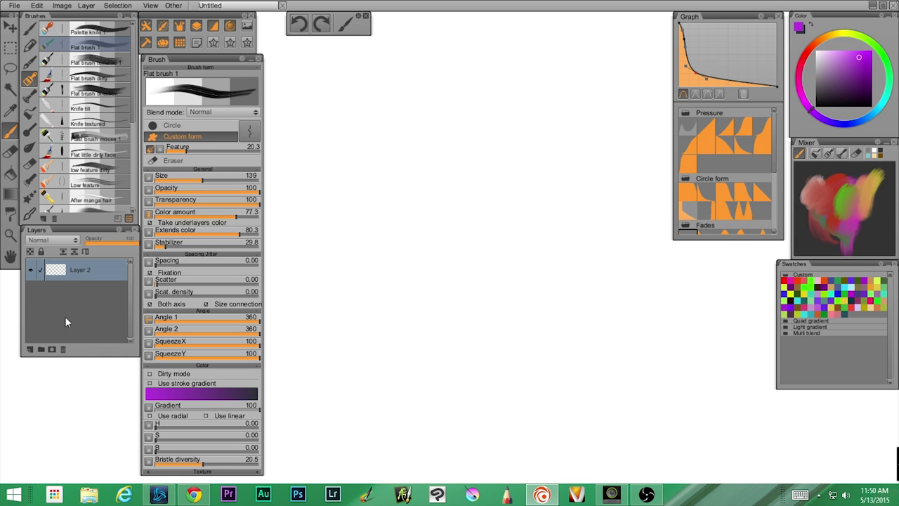
Paint a large patch of slanted purple strokes with Flat brush textured 1.
click(104, 63)
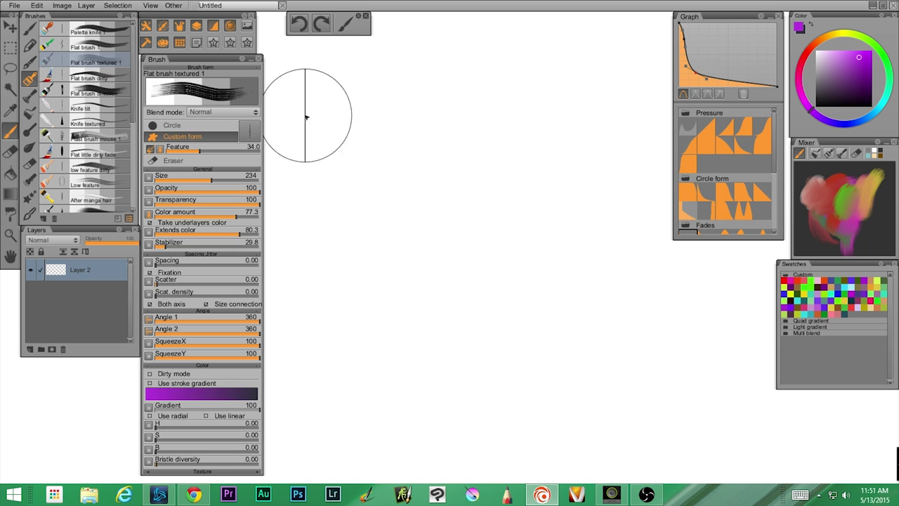
drag(499, 49, 325, 315)
drag(509, 108, 309, 343)
mouse_move(519, 137)
mouse_down()
mouse_move(424, 260)
mouse_move(440, 279)
mouse_move(480, 269)
mouse_move(555, 176)
mouse_move(402, 327)
mouse_move(423, 181)
mouse_move(361, 210)
mouse_move(295, 380)
mouse_up()
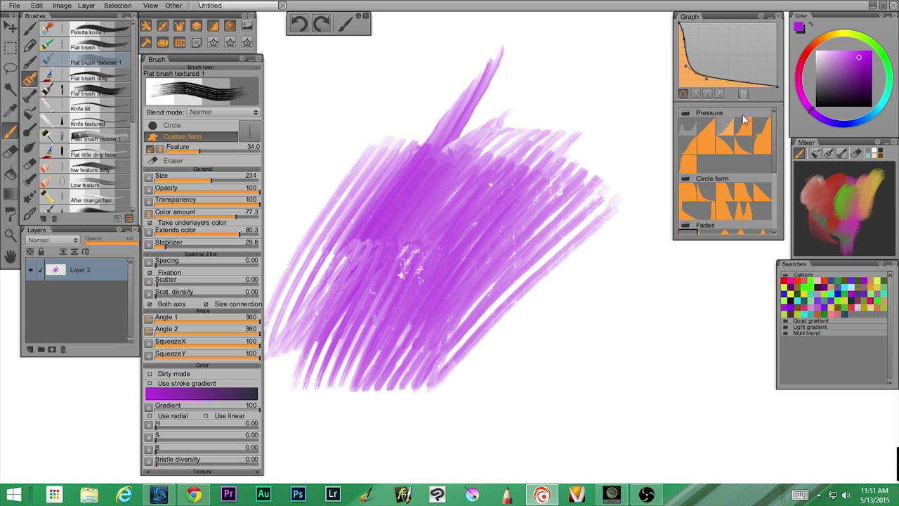
Paint yellow-green strokes over the purple patch, and a muted yellow-green patch above it with the brush size reduced to 61.8.
drag(841, 39, 852, 33)
drag(588, 257, 410, 446)
mouse_move(576, 233)
mouse_down()
mouse_move(430, 353)
mouse_move(446, 175)
mouse_move(387, 165)
mouse_move(500, 197)
mouse_move(560, 378)
mouse_move(546, 297)
mouse_up()
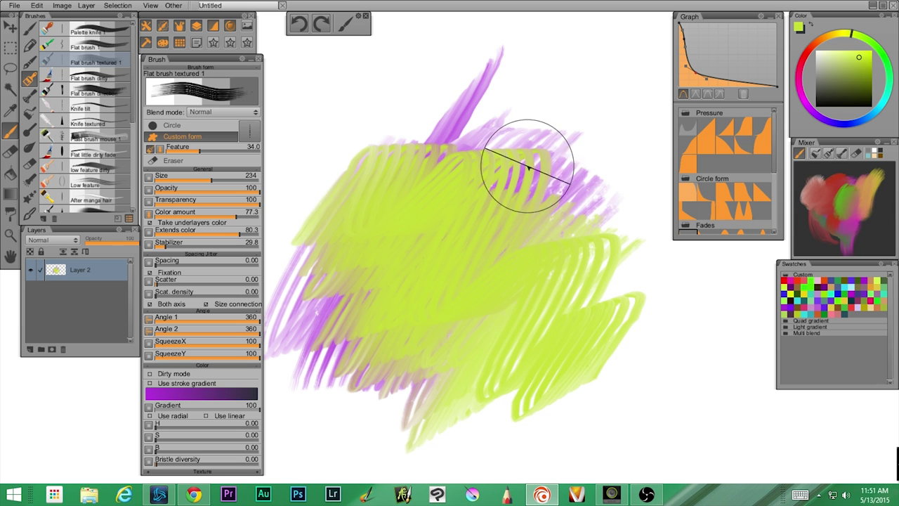
mouse_move(551, 166)
mouse_down()
mouse_move(542, 164)
mouse_move(538, 177)
mouse_move(498, 171)
mouse_up()
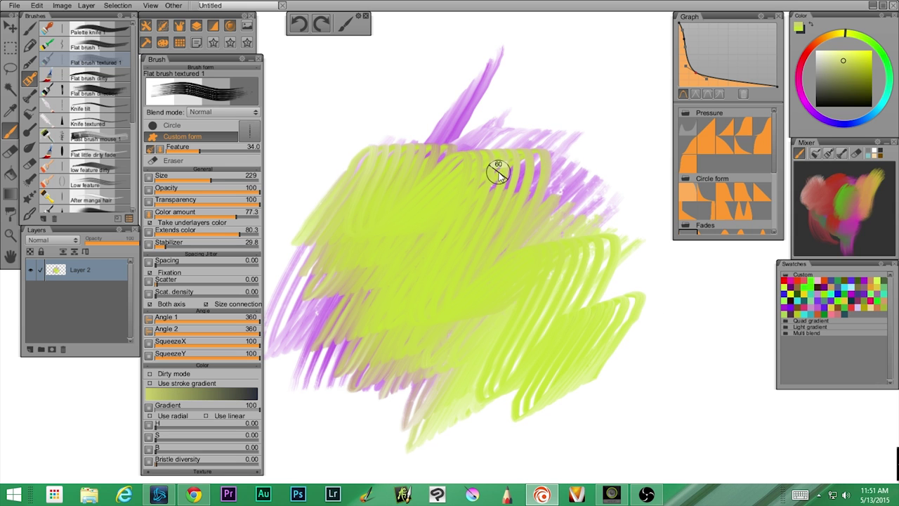
mouse_move(380, 90)
mouse_down()
mouse_move(325, 154)
mouse_move(398, 72)
mouse_move(385, 76)
mouse_move(404, 47)
mouse_move(401, 94)
mouse_move(425, 79)
mouse_move(370, 131)
mouse_move(393, 128)
mouse_move(459, 62)
mouse_up()
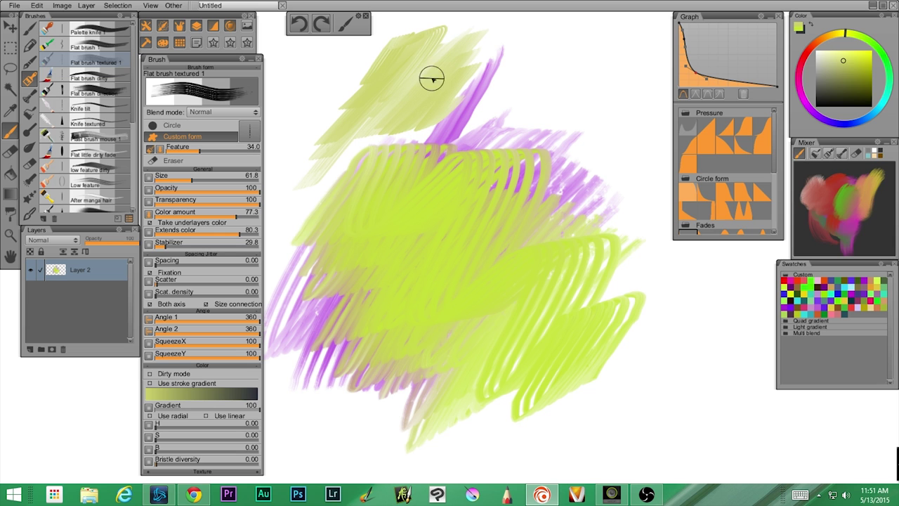
Choose the Flat brush dirty preset and replace the painted layer with a new blank layer.
click(88, 78)
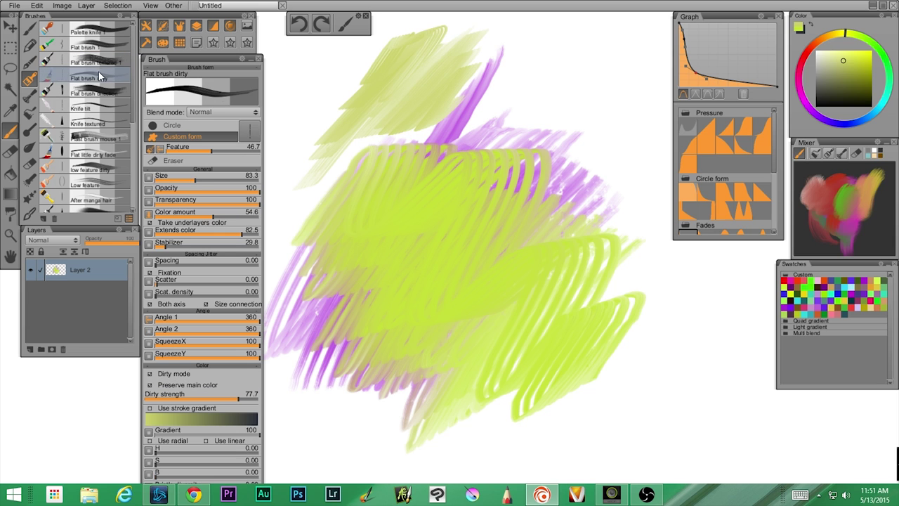
click(31, 350)
click(83, 299)
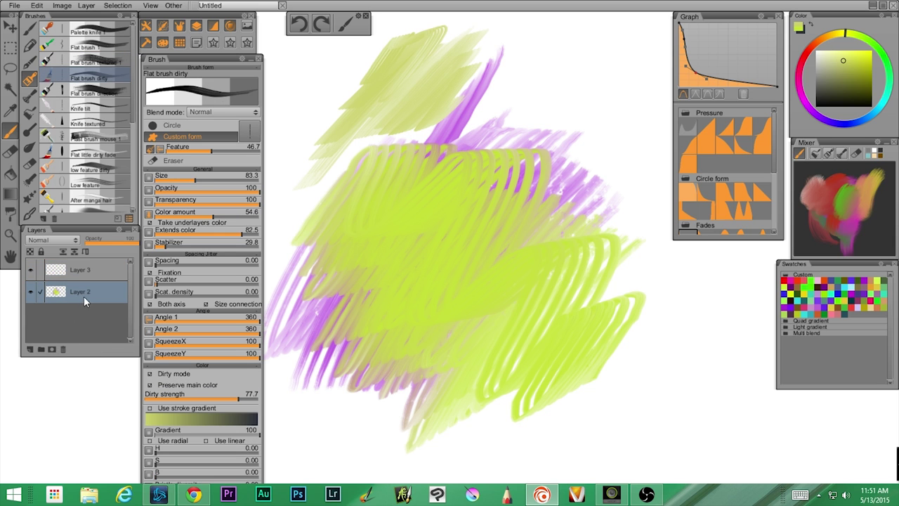
click(64, 349)
Paint a yellow-green patch with Flat brush dirty and cover it with blue strokes that wind out below it.
mouse_move(514, 128)
mouse_down()
mouse_move(482, 185)
mouse_move(485, 267)
mouse_move(487, 176)
mouse_move(416, 204)
mouse_move(474, 209)
mouse_move(456, 302)
mouse_up()
click(848, 125)
mouse_move(546, 299)
mouse_down()
mouse_move(593, 215)
mouse_move(529, 230)
mouse_move(475, 278)
mouse_move(468, 268)
mouse_move(481, 215)
mouse_move(461, 195)
mouse_move(426, 212)
mouse_move(442, 162)
mouse_move(431, 147)
mouse_move(412, 164)
mouse_move(377, 269)
mouse_move(380, 309)
mouse_move(466, 253)
mouse_move(498, 282)
mouse_move(539, 182)
mouse_move(498, 163)
mouse_move(488, 124)
mouse_move(460, 134)
mouse_move(375, 237)
mouse_move(345, 302)
mouse_move(418, 391)
mouse_move(470, 419)
mouse_move(522, 415)
mouse_move(639, 372)
mouse_move(692, 311)
mouse_move(578, 314)
mouse_move(510, 362)
mouse_move(404, 358)
mouse_up()
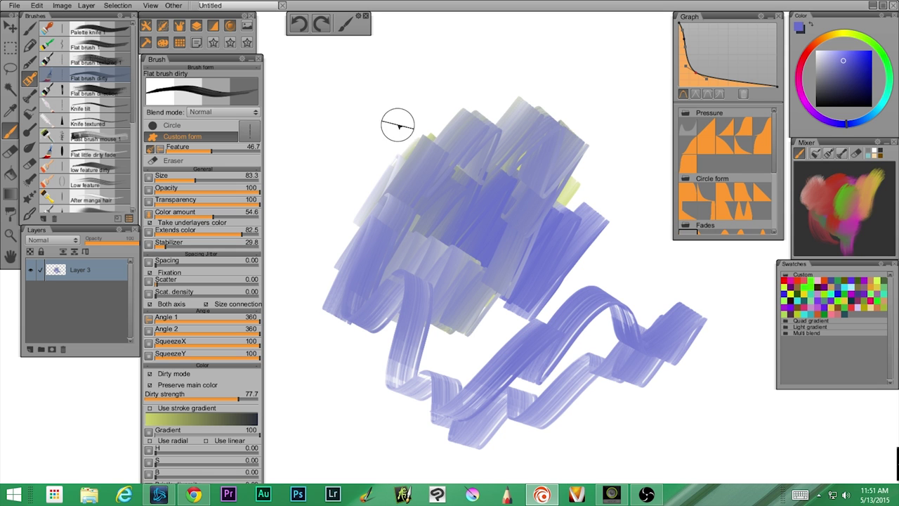
Paint slanted blue strokes on blank canvas beside the patch, and long light green strokes across the patch itself.
drag(430, 74, 361, 184)
mouse_move(447, 49)
mouse_down()
mouse_move(321, 208)
mouse_move(309, 211)
mouse_up()
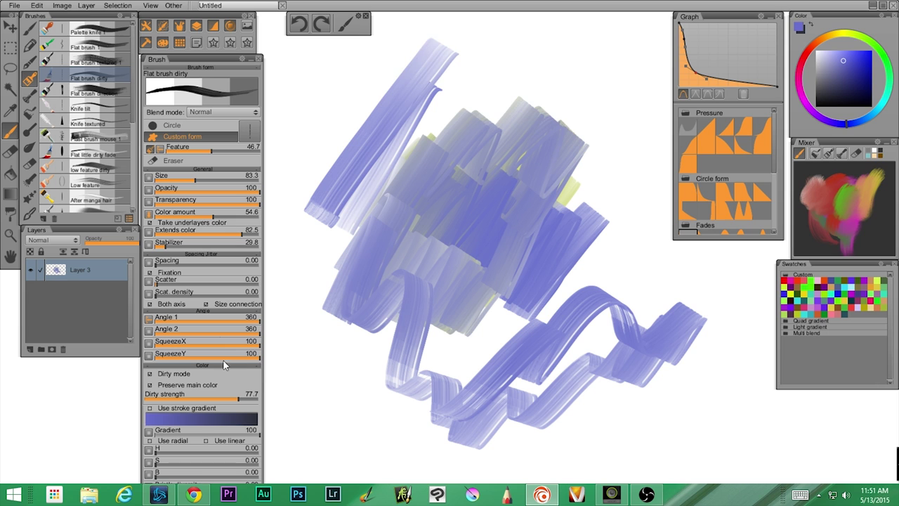
drag(412, 55, 313, 185)
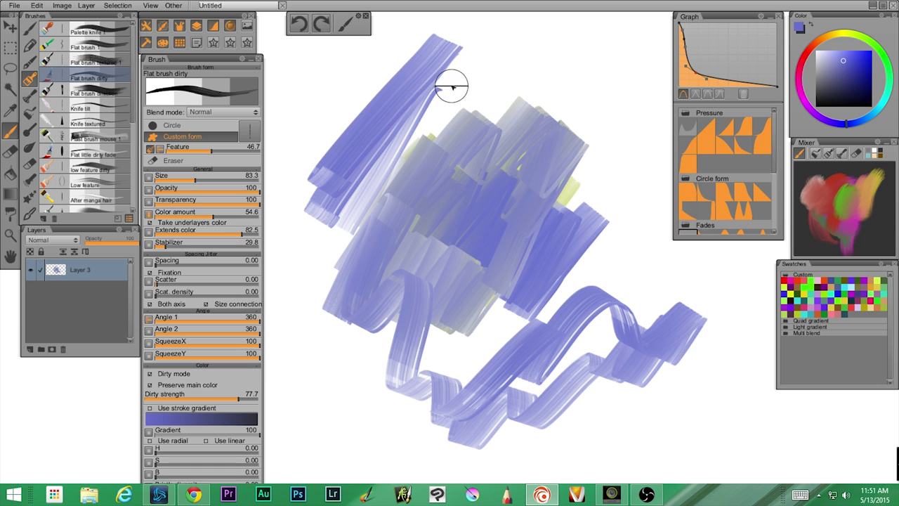
click(850, 33)
mouse_move(600, 99)
mouse_down()
mouse_move(580, 148)
mouse_move(407, 392)
mouse_move(424, 368)
mouse_move(457, 255)
mouse_move(557, 124)
mouse_move(507, 159)
mouse_move(381, 358)
mouse_move(396, 288)
mouse_move(476, 124)
mouse_move(358, 257)
mouse_move(421, 365)
mouse_up()
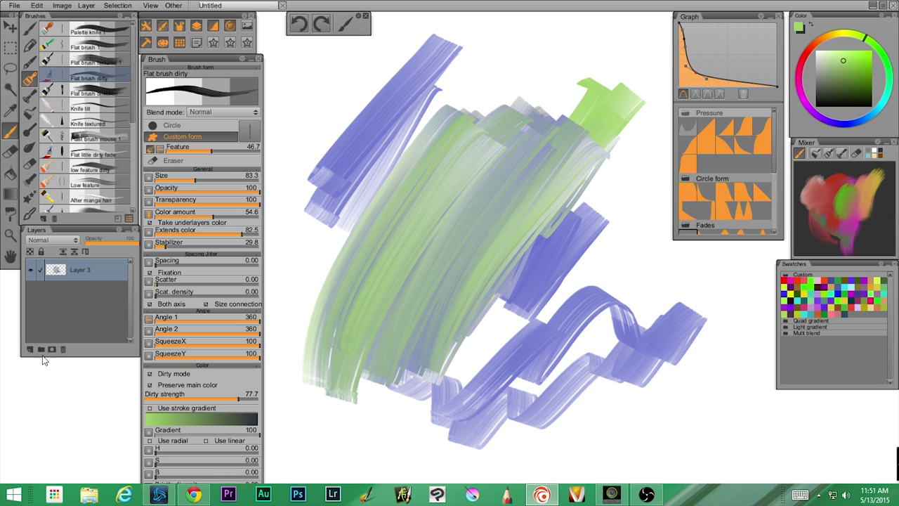
Add a new blank layer and delete the layer holding the blue and green strokes.
click(28, 349)
click(77, 287)
click(62, 349)
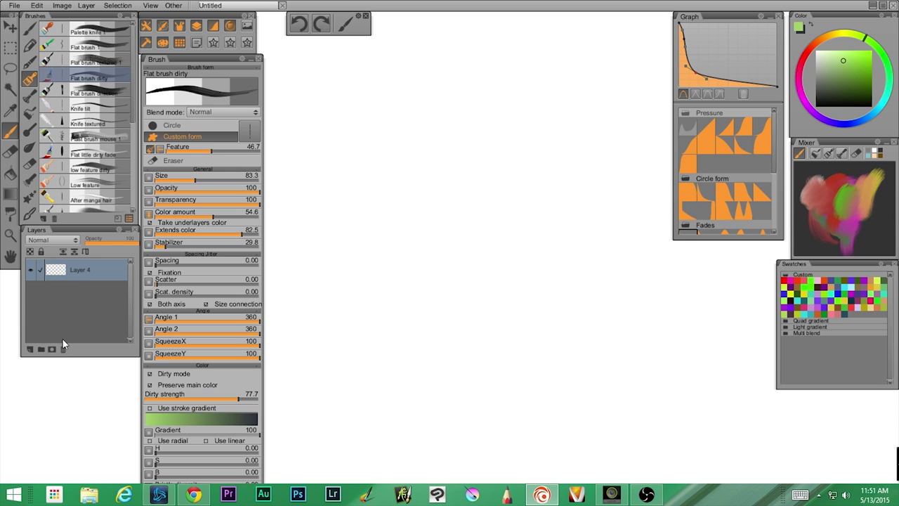
Paint a large fan of light green strokes spreading downward from one peak with Flat brush direction.
click(105, 92)
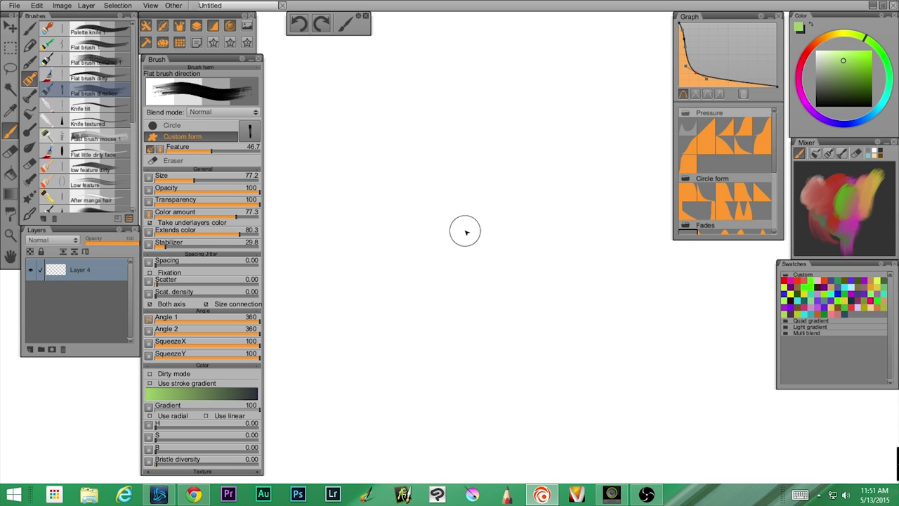
mouse_move(415, 156)
mouse_down()
mouse_move(433, 132)
mouse_move(457, 144)
mouse_move(512, 227)
mouse_move(504, 227)
mouse_up()
mouse_move(432, 206)
mouse_down()
mouse_move(436, 215)
mouse_move(429, 177)
mouse_move(441, 163)
mouse_move(537, 332)
mouse_up()
mouse_move(426, 232)
mouse_down()
mouse_move(449, 281)
mouse_move(436, 257)
mouse_move(412, 295)
mouse_move(435, 264)
mouse_move(566, 394)
mouse_up()
drag(443, 151, 364, 298)
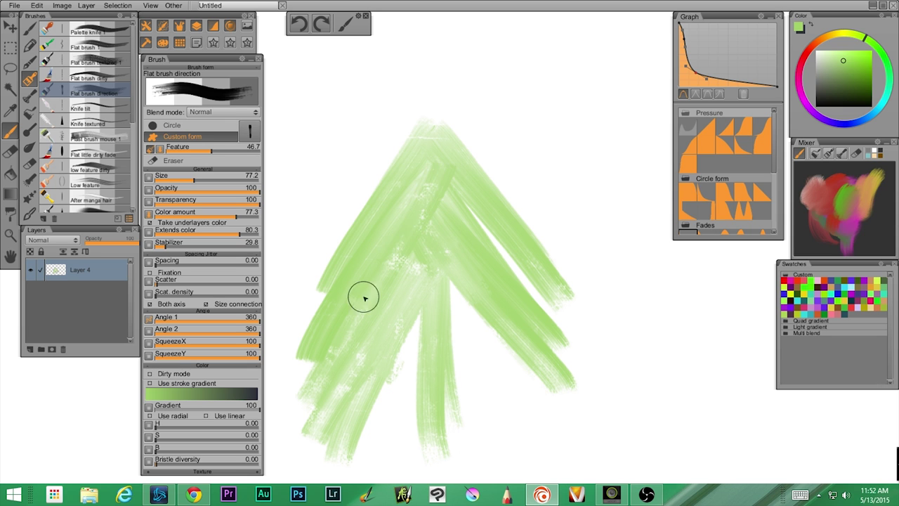
drag(440, 253, 351, 449)
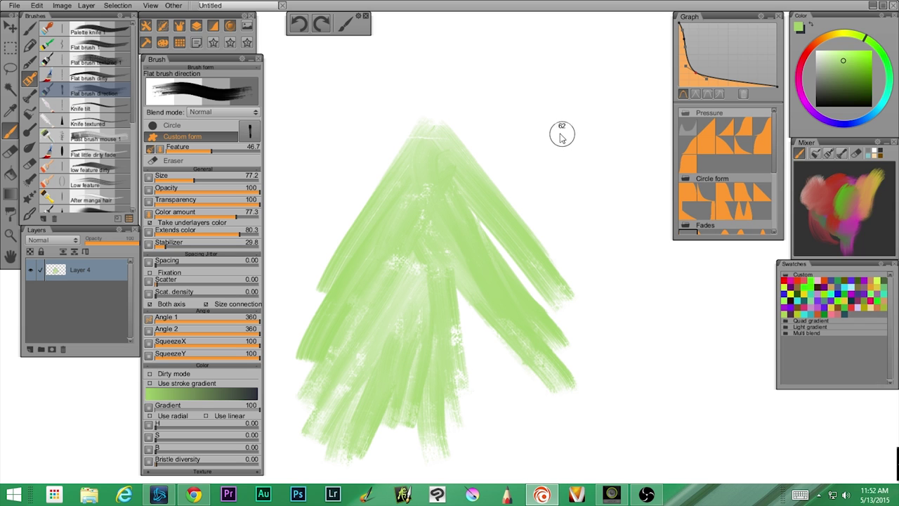
Reduce the brush size to 37.1 and paint a smaller green fan to the upper right of the large one.
drag(570, 86, 496, 180)
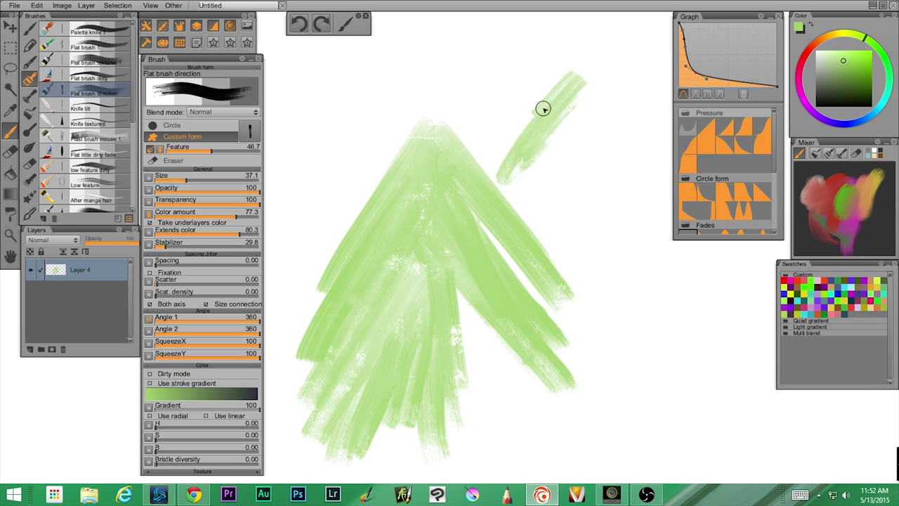
mouse_move(560, 121)
mouse_down()
mouse_move(572, 129)
mouse_move(602, 84)
mouse_move(582, 92)
mouse_move(633, 131)
mouse_move(623, 128)
mouse_up()
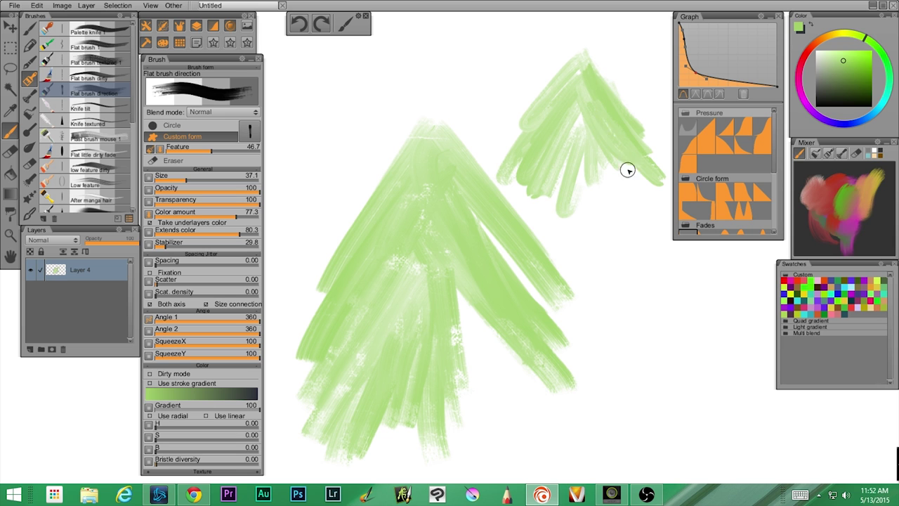
mouse_move(535, 225)
mouse_down()
mouse_move(604, 114)
mouse_move(604, 154)
mouse_move(663, 237)
mouse_up()
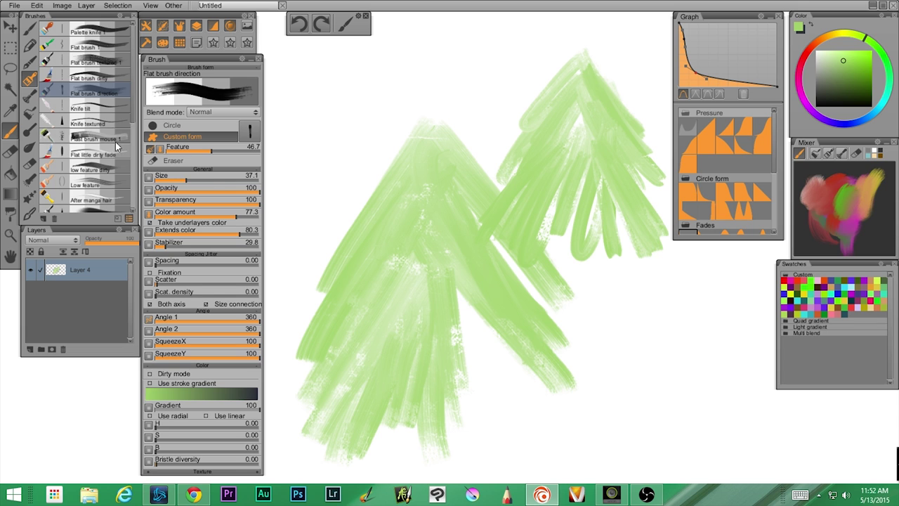
Add a new blank layer and delete the layer with the two green fans.
click(49, 351)
click(80, 293)
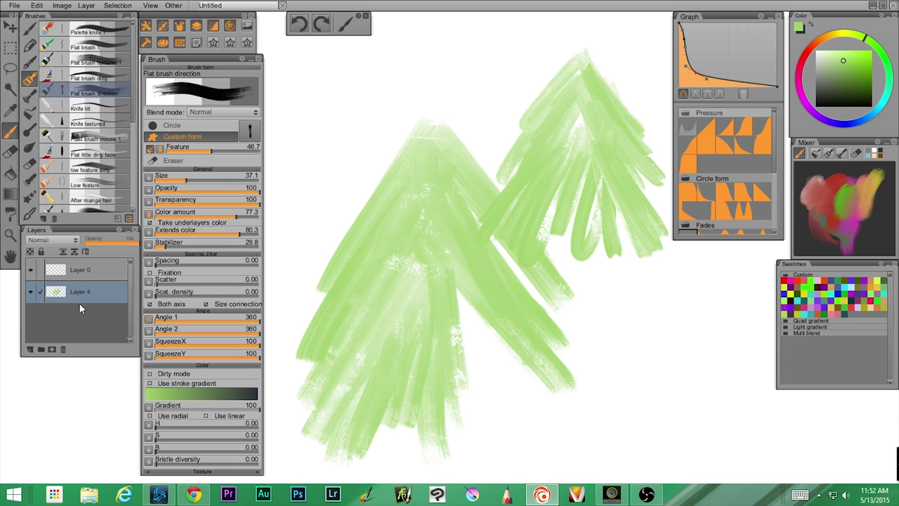
click(64, 349)
Paint broad straight, angled and zigzag light green bands with the Knife tilt brush.
click(88, 109)
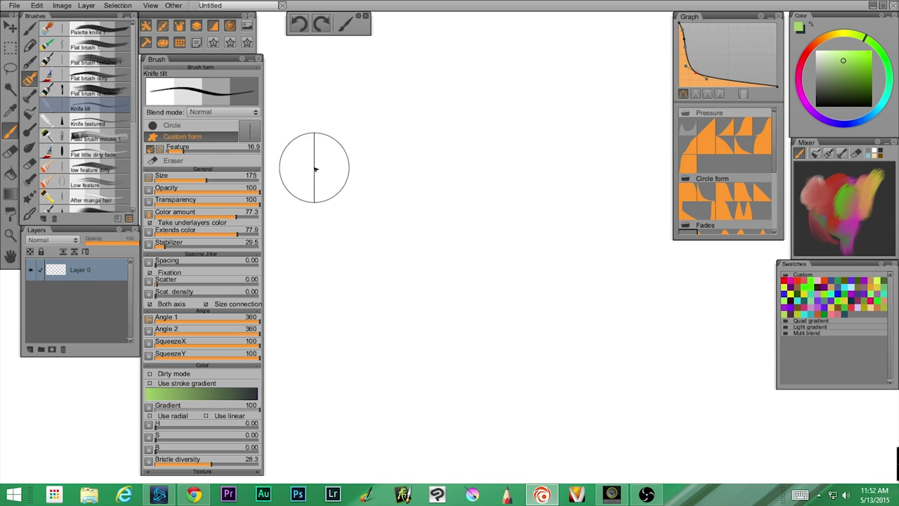
mouse_move(460, 119)
mouse_down()
mouse_move(402, 205)
mouse_move(426, 177)
mouse_up()
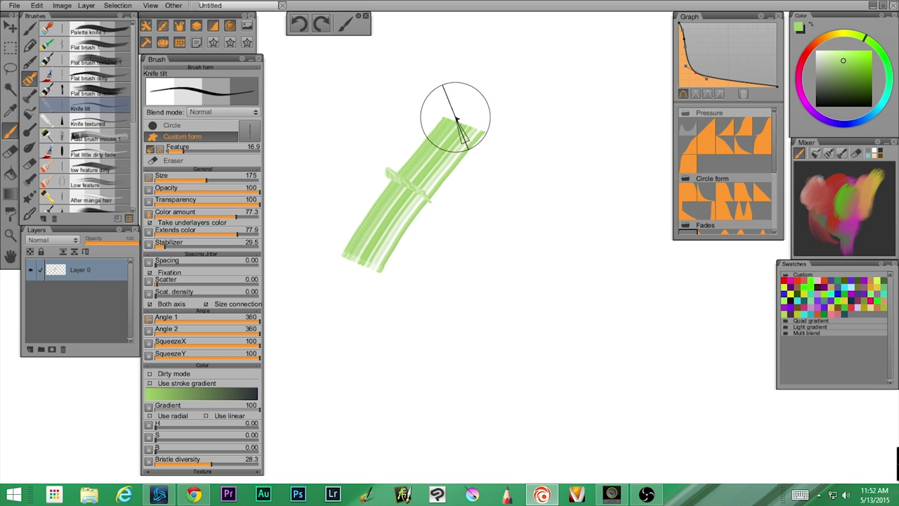
mouse_move(463, 132)
mouse_down()
mouse_move(562, 159)
mouse_move(583, 191)
mouse_up()
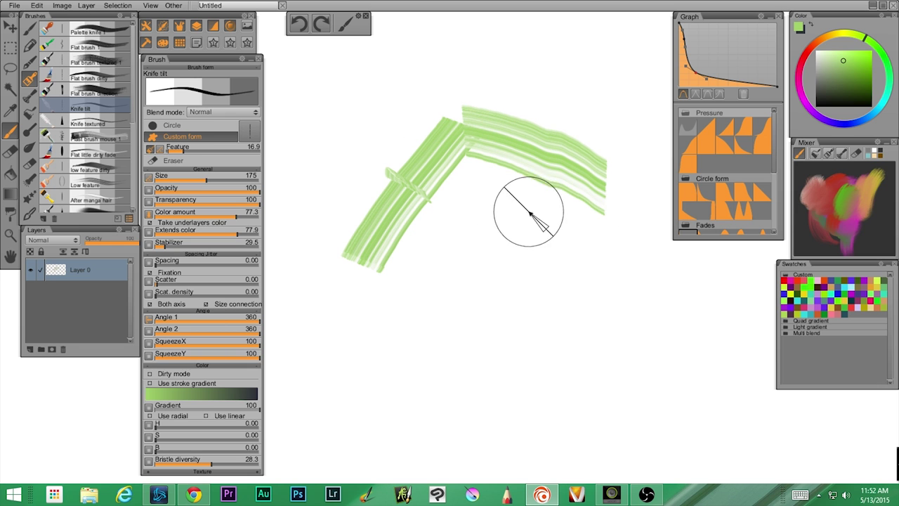
mouse_move(542, 253)
mouse_down()
mouse_move(412, 265)
mouse_move(412, 353)
mouse_move(477, 427)
mouse_move(642, 401)
mouse_move(623, 301)
mouse_move(391, 300)
mouse_up()
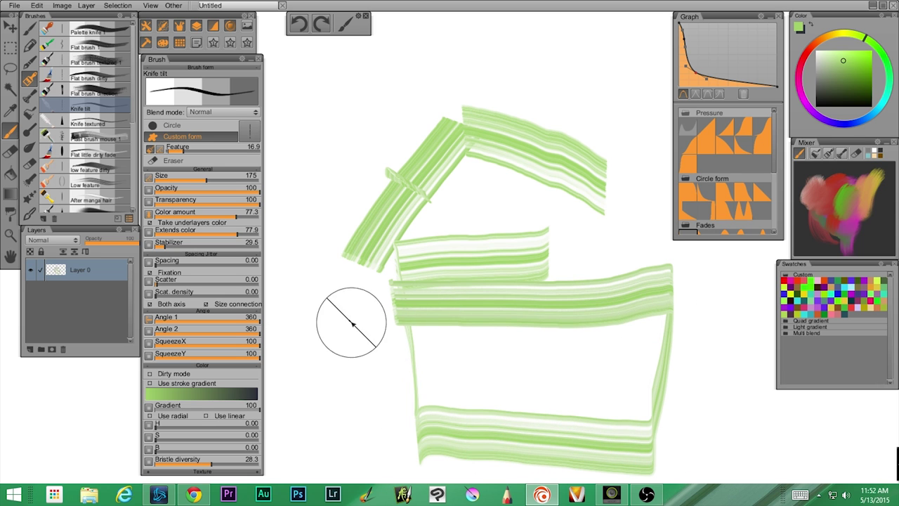
mouse_move(341, 355)
mouse_down()
mouse_move(353, 325)
mouse_move(314, 297)
mouse_move(338, 147)
mouse_move(357, 124)
mouse_move(406, 125)
mouse_move(366, 102)
mouse_move(406, 143)
mouse_move(422, 107)
mouse_move(500, 95)
mouse_move(604, 108)
mouse_move(528, 96)
mouse_move(406, 154)
mouse_move(524, 158)
mouse_move(436, 159)
mouse_move(503, 92)
mouse_move(437, 103)
mouse_move(358, 137)
mouse_move(326, 178)
mouse_move(344, 211)
mouse_move(424, 243)
mouse_move(502, 263)
mouse_move(528, 230)
mouse_up()
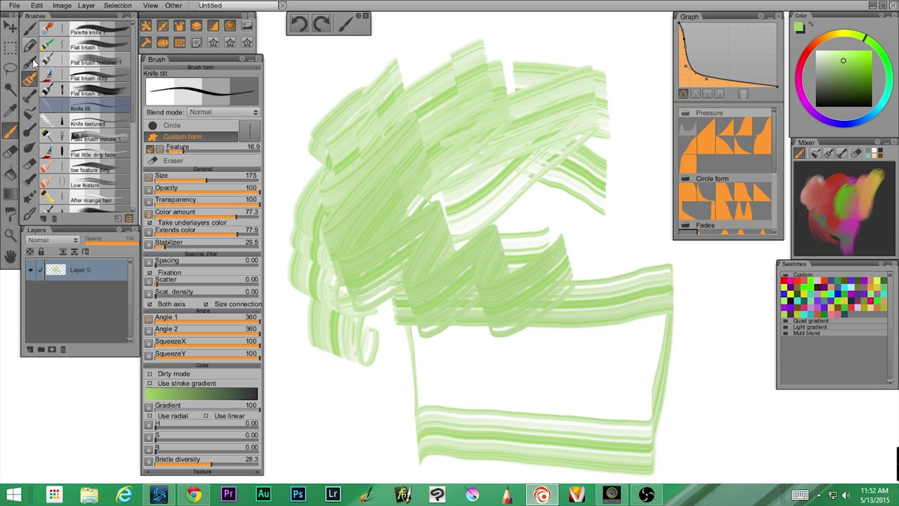
Paint over and beside the green bands with Knife textured, enlarging the brush to 265 and covering the bands in dark green.
click(103, 124)
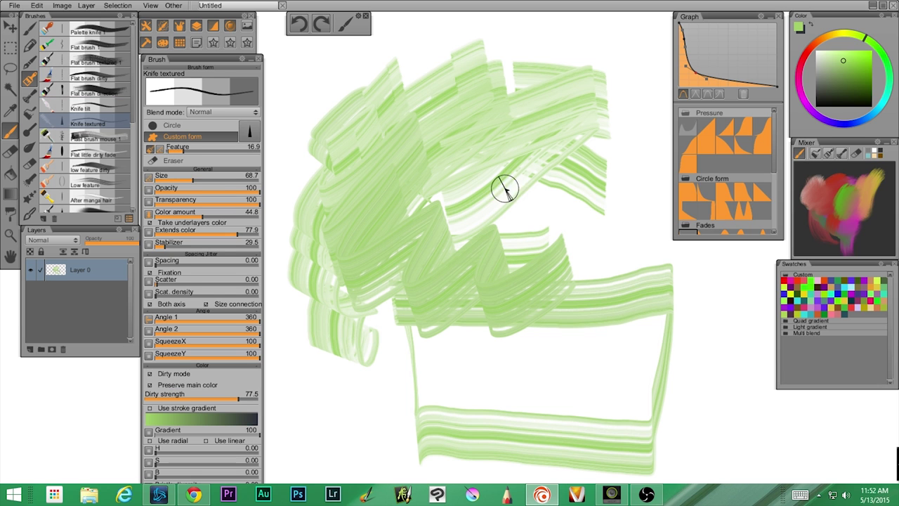
mouse_move(427, 233)
mouse_down()
mouse_move(482, 180)
mouse_move(393, 215)
mouse_move(427, 210)
mouse_up()
mouse_move(721, 374)
mouse_down()
mouse_move(757, 345)
mouse_move(747, 342)
mouse_move(747, 301)
mouse_move(735, 280)
mouse_up()
drag(518, 379, 602, 341)
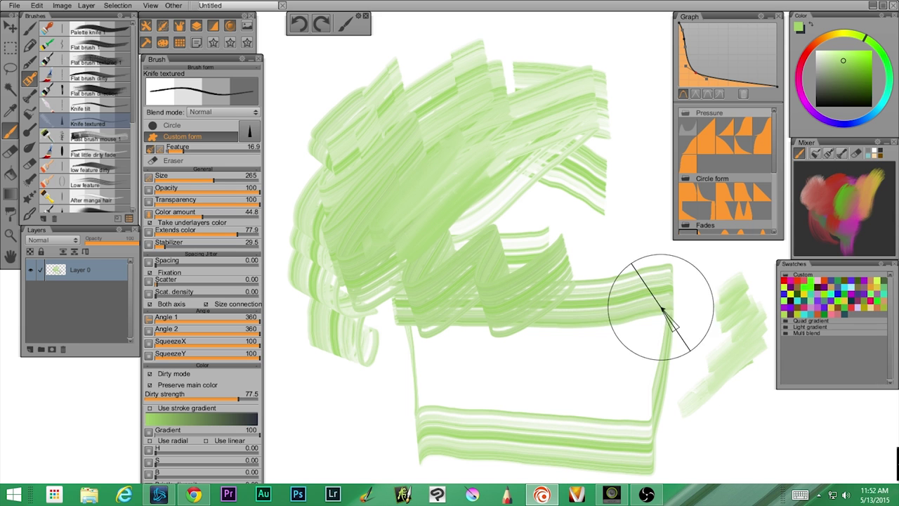
mouse_move(602, 281)
mouse_down()
mouse_move(642, 251)
mouse_move(621, 201)
mouse_move(446, 337)
mouse_move(582, 180)
mouse_move(381, 297)
mouse_move(508, 180)
mouse_move(424, 206)
mouse_move(482, 129)
mouse_move(326, 185)
mouse_move(596, 361)
mouse_move(466, 428)
mouse_move(468, 281)
mouse_move(506, 232)
mouse_up()
Choose the Flast brush mouse 1 preset and replace the painted layer with a new blank layer.
click(91, 138)
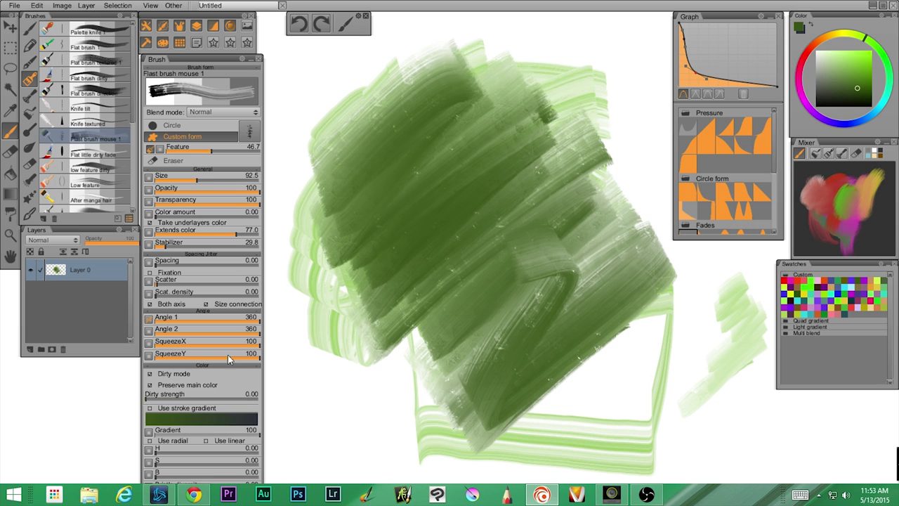
click(30, 350)
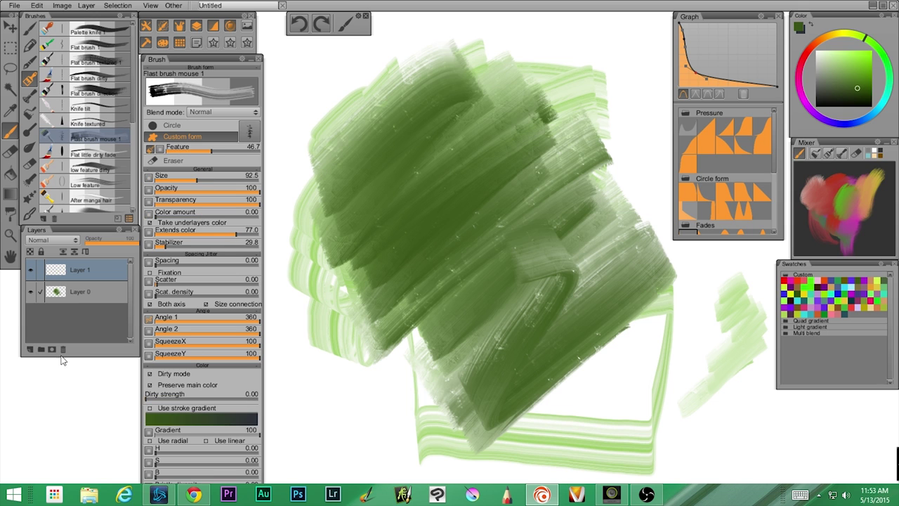
click(83, 295)
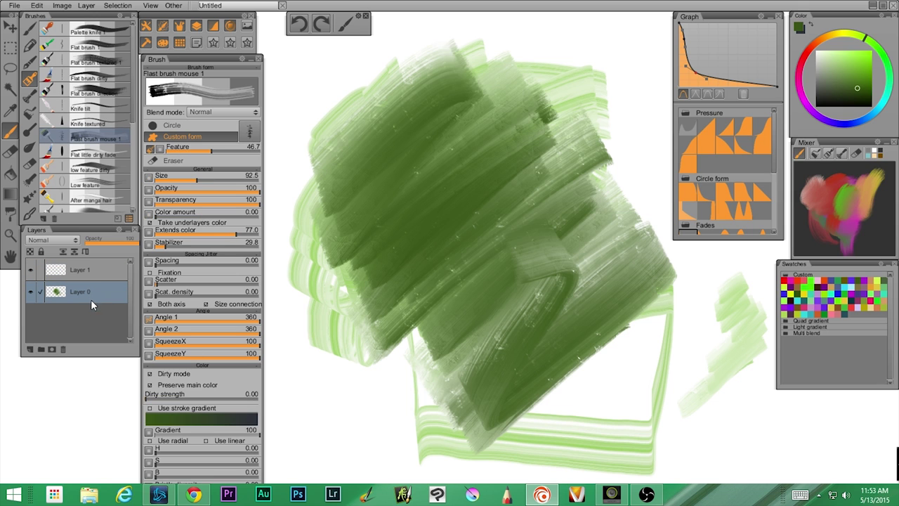
click(62, 350)
Paint a fan of dark green bristle strokes spreading down from a peak with Flast brush mouse 1.
mouse_move(500, 118)
mouse_down()
mouse_move(487, 136)
mouse_move(541, 124)
mouse_move(496, 120)
mouse_move(554, 300)
mouse_move(490, 83)
mouse_move(505, 206)
mouse_move(438, 317)
mouse_move(481, 154)
mouse_move(429, 260)
mouse_move(463, 137)
mouse_move(417, 196)
mouse_move(456, 209)
mouse_move(508, 100)
mouse_move(547, 129)
mouse_move(518, 97)
mouse_move(506, 96)
mouse_move(319, 295)
mouse_up()
With Flat little dirty fade, paint short fading strokes to the lower right of the fan and across its middle.
click(95, 154)
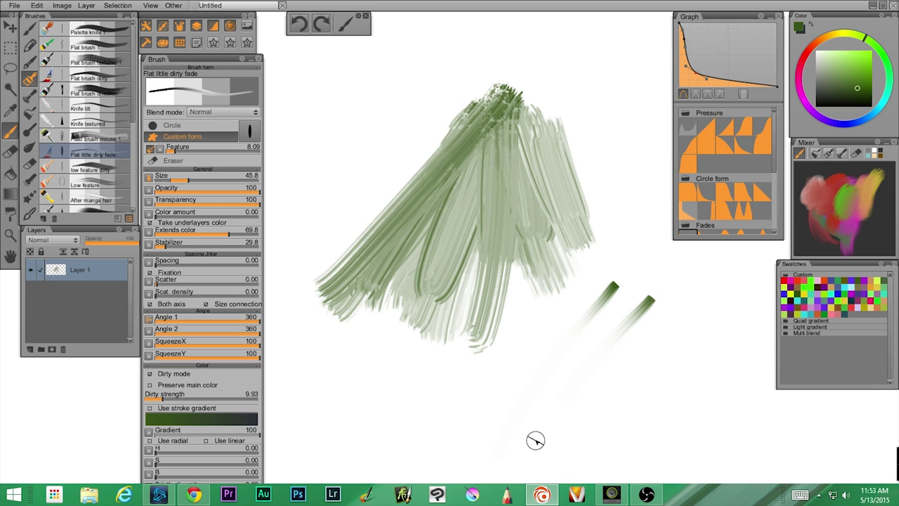
drag(650, 244, 628, 271)
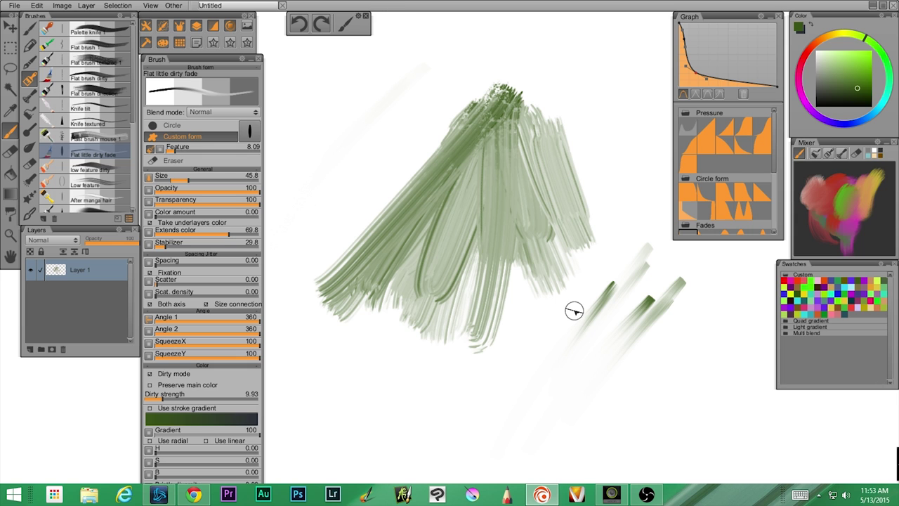
drag(536, 156, 395, 315)
drag(525, 116, 399, 275)
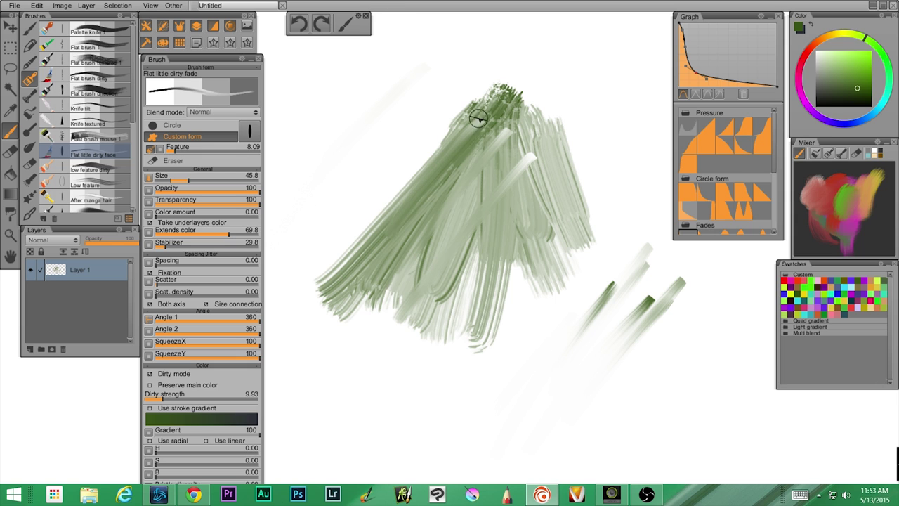
Paint slanted fading strokes on the blank canvas at the fan's upper left and along its left side.
drag(416, 83, 381, 138)
drag(406, 96, 359, 171)
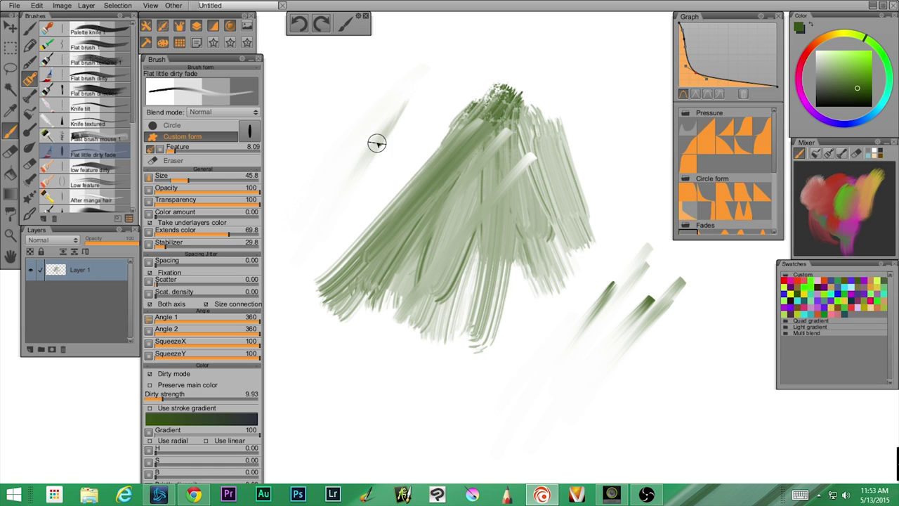
drag(402, 196, 369, 298)
Smear fading strokes down from the fan's peak and over the short strokes at its lower right.
drag(516, 98, 422, 187)
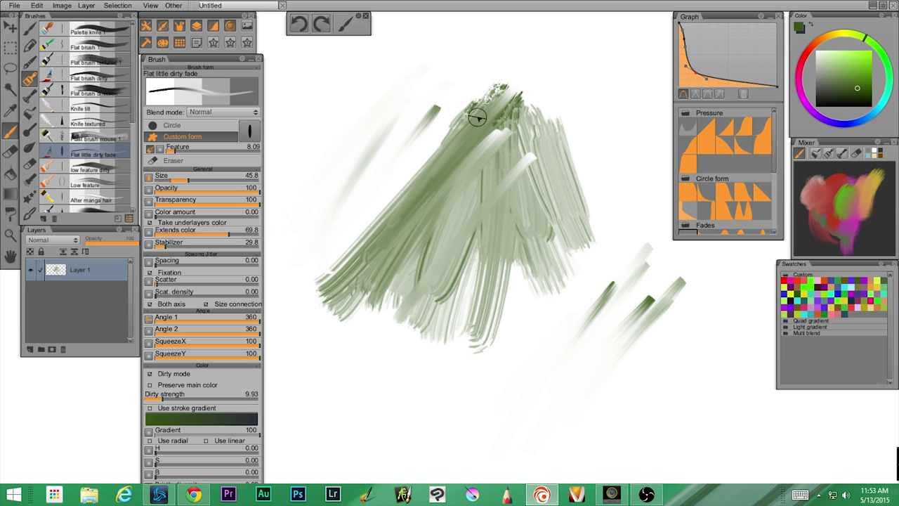
drag(513, 78, 425, 151)
drag(457, 88, 401, 162)
mouse_move(498, 88)
mouse_down()
mouse_move(394, 172)
mouse_move(487, 106)
mouse_move(407, 207)
mouse_up()
drag(526, 95, 456, 170)
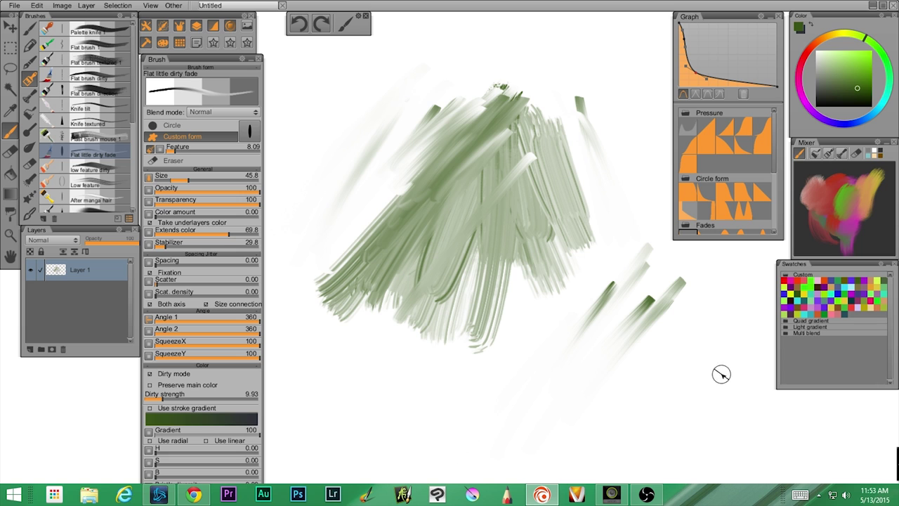
drag(630, 336, 644, 302)
drag(650, 260, 562, 340)
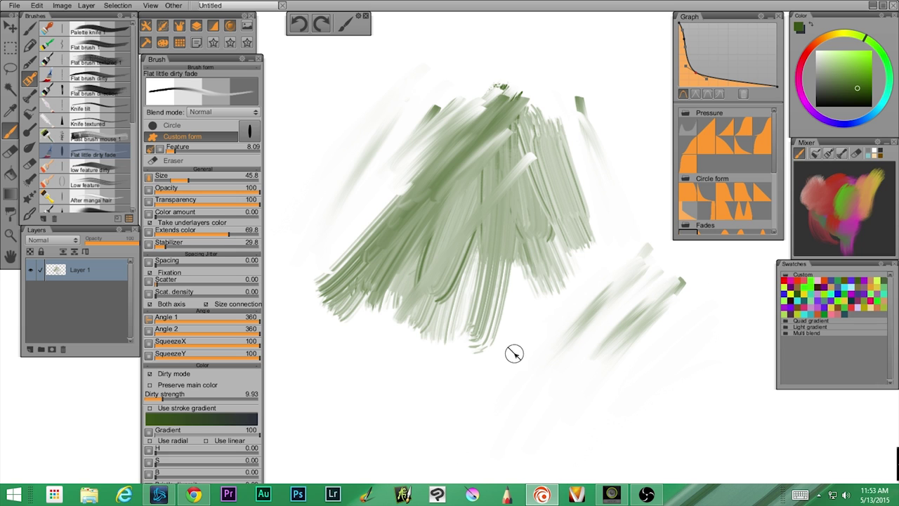
Paint a dense, mostly horizontal dark green patch below the fan with the low feature dirty brush.
click(95, 169)
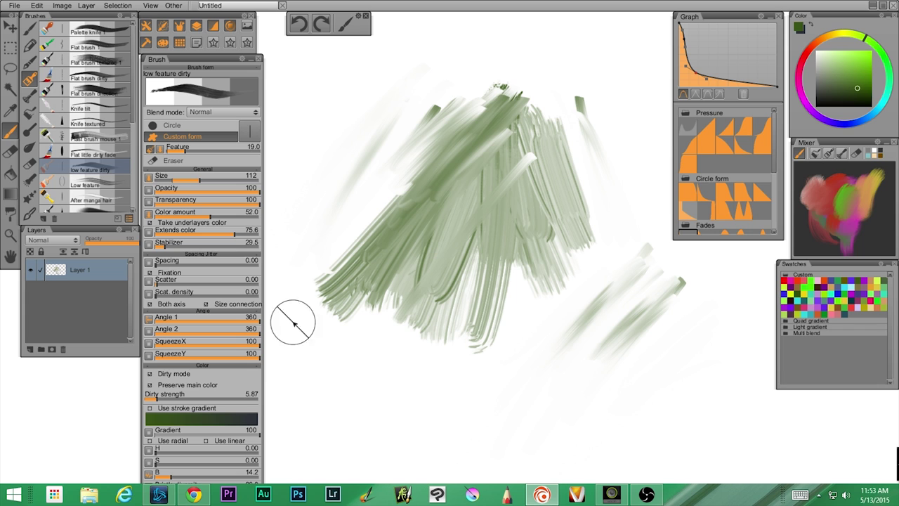
mouse_move(331, 365)
mouse_down()
mouse_move(351, 449)
mouse_move(367, 431)
mouse_move(327, 358)
mouse_move(538, 412)
mouse_move(703, 427)
mouse_move(458, 388)
mouse_move(598, 435)
mouse_move(470, 424)
mouse_move(521, 453)
mouse_move(608, 445)
mouse_move(344, 435)
mouse_move(548, 463)
mouse_move(400, 442)
mouse_move(452, 373)
mouse_move(646, 417)
mouse_move(444, 363)
mouse_move(660, 428)
mouse_move(618, 386)
mouse_move(448, 344)
mouse_move(752, 380)
mouse_move(435, 337)
mouse_move(575, 362)
mouse_move(413, 409)
mouse_move(592, 429)
mouse_move(600, 457)
mouse_move(657, 467)
mouse_up()
mouse_move(657, 467)
mouse_down()
mouse_move(383, 409)
mouse_move(564, 377)
mouse_move(632, 344)
mouse_move(450, 330)
mouse_move(550, 358)
mouse_move(466, 378)
mouse_move(428, 406)
mouse_up()
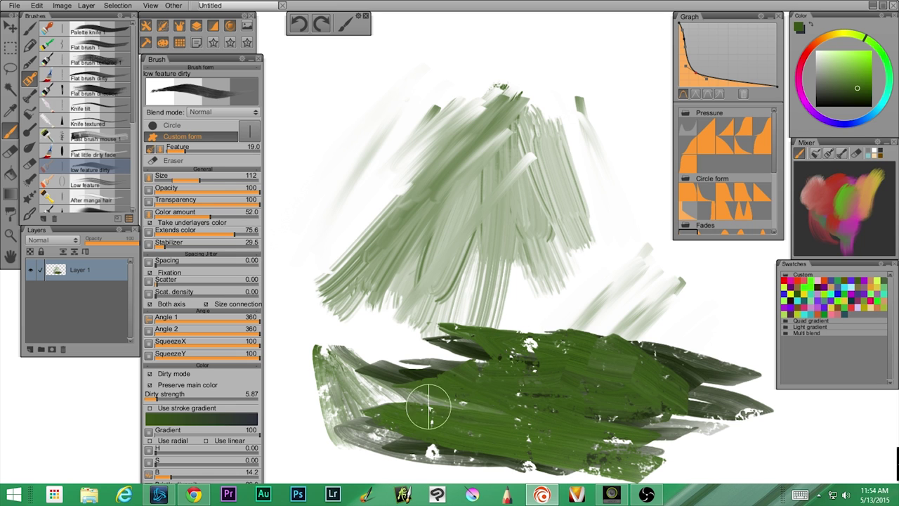
Paint diagonal strokes across the dark green patch and broad grey-green strokes arching over its upper edge.
mouse_move(472, 366)
mouse_down()
mouse_move(424, 475)
mouse_move(495, 452)
mouse_move(570, 389)
mouse_move(631, 358)
mouse_move(656, 368)
mouse_move(662, 387)
mouse_move(653, 438)
mouse_move(714, 458)
mouse_move(732, 439)
mouse_move(725, 378)
mouse_move(688, 311)
mouse_move(647, 304)
mouse_move(625, 318)
mouse_move(599, 292)
mouse_move(537, 300)
mouse_move(458, 359)
mouse_up()
drag(588, 257, 397, 368)
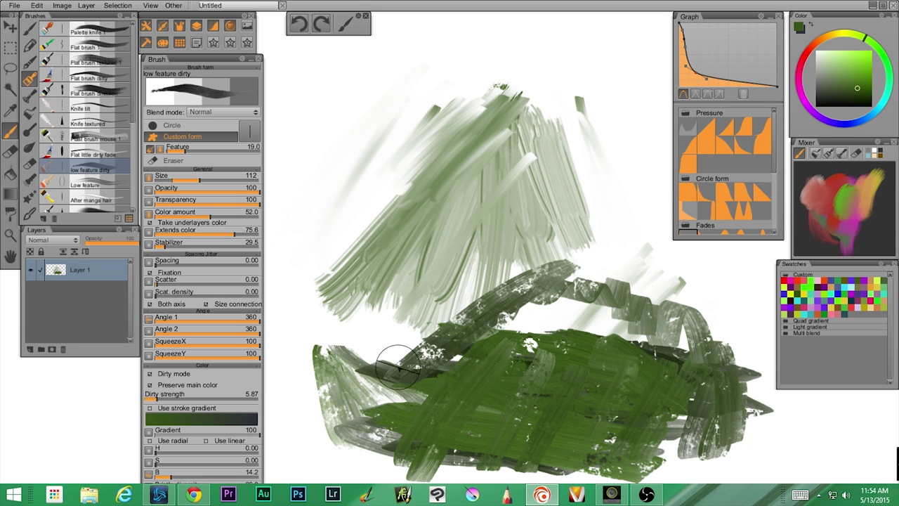
drag(551, 257, 314, 392)
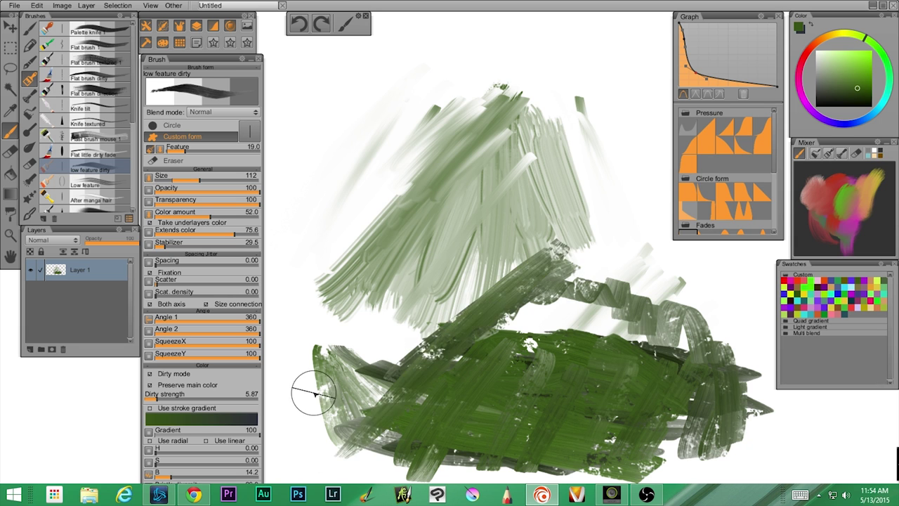
Paint fine bristled green strokes crossing at the fan's upper left with the Low feature brush.
click(87, 185)
mouse_move(365, 91)
mouse_down()
mouse_move(312, 162)
mouse_move(382, 88)
mouse_move(300, 218)
mouse_up()
mouse_move(369, 76)
mouse_down()
mouse_move(430, 195)
mouse_move(384, 194)
mouse_move(333, 152)
mouse_move(352, 222)
mouse_move(327, 179)
mouse_up()
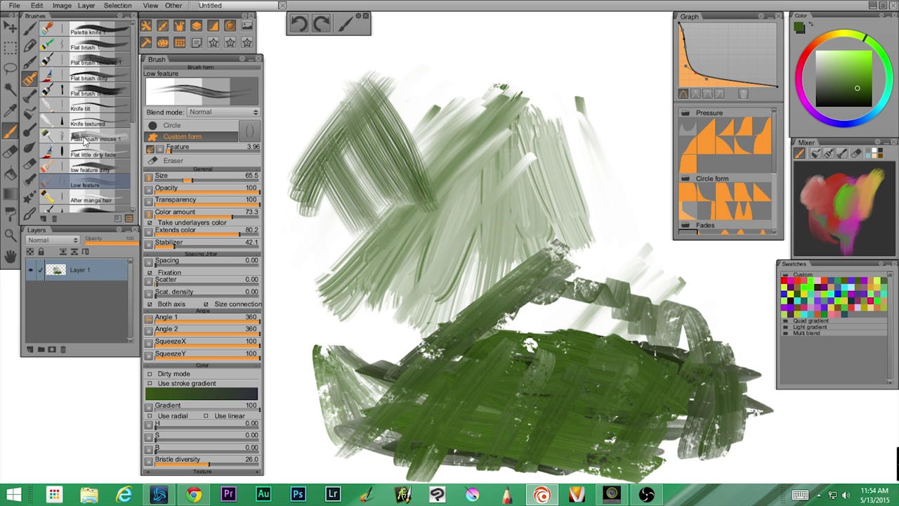
Clear the canvas by adding a new empty layer and deleting the painted Layer 1.
drag(133, 112, 129, 190)
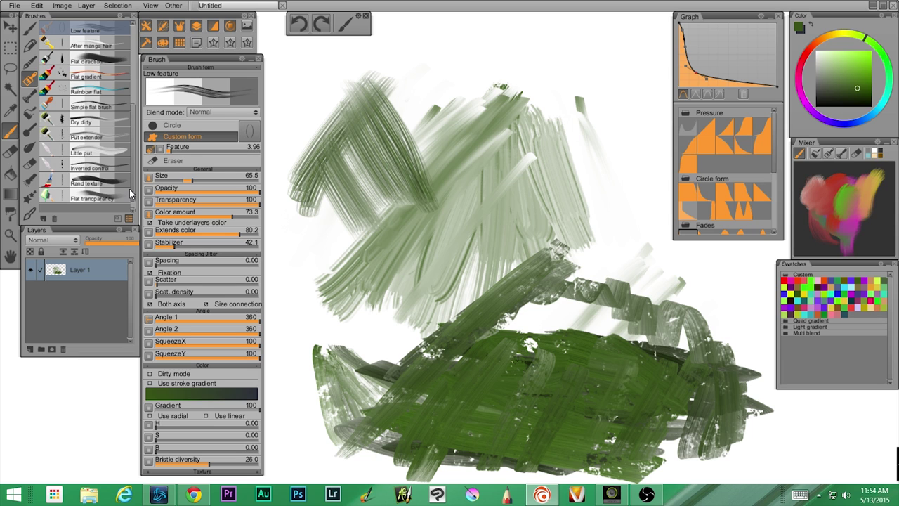
key(ctrl+z)
key(ctrl+z)
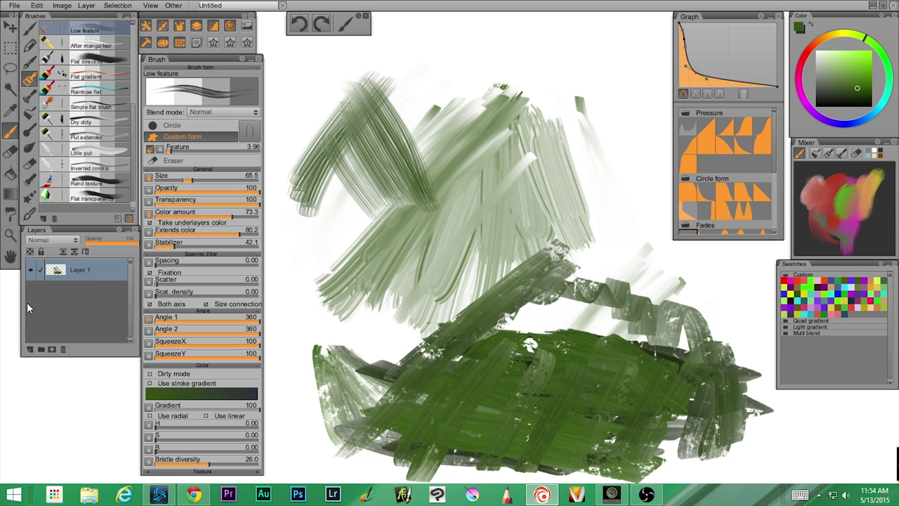
click(31, 348)
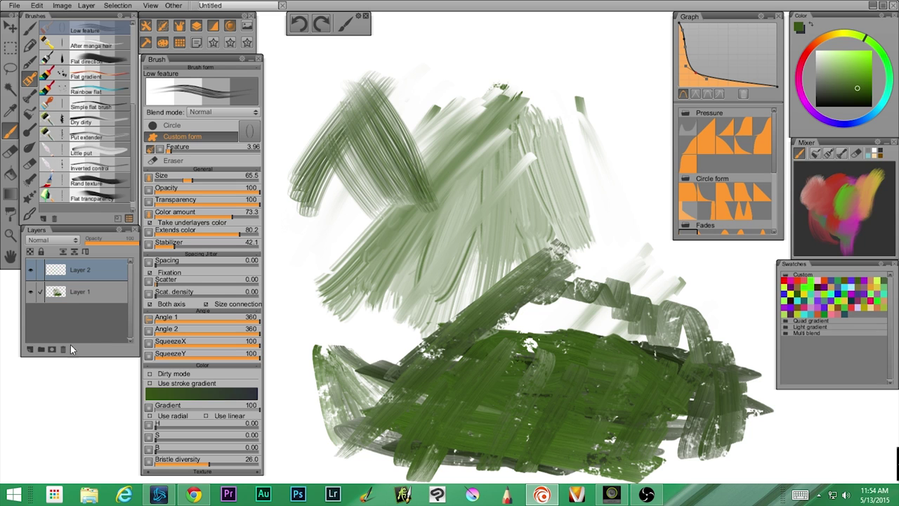
click(81, 295)
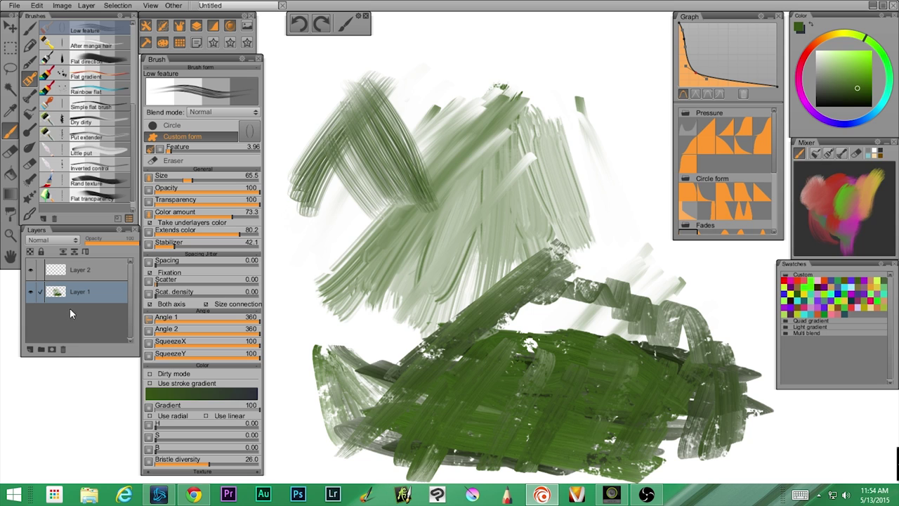
click(64, 349)
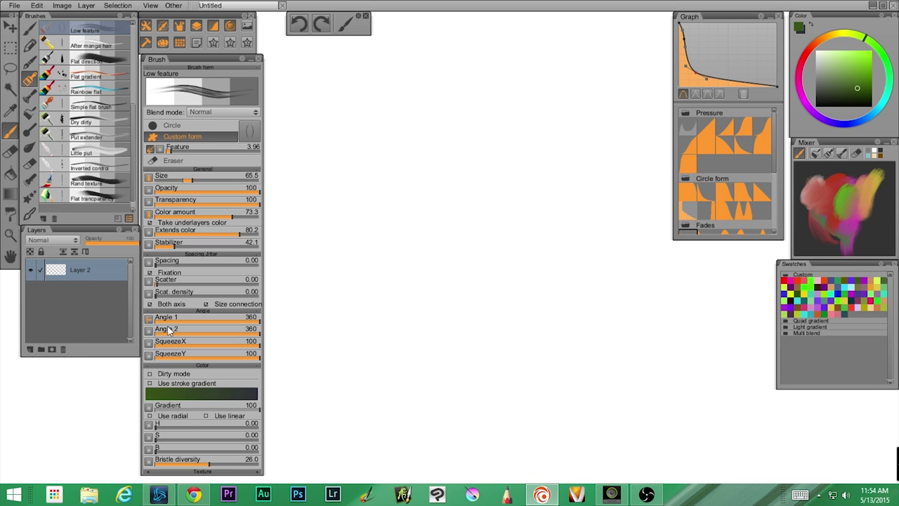
Paint thin tapering hair strands curving down the middle of the canvas with the After manga hair brush.
click(90, 45)
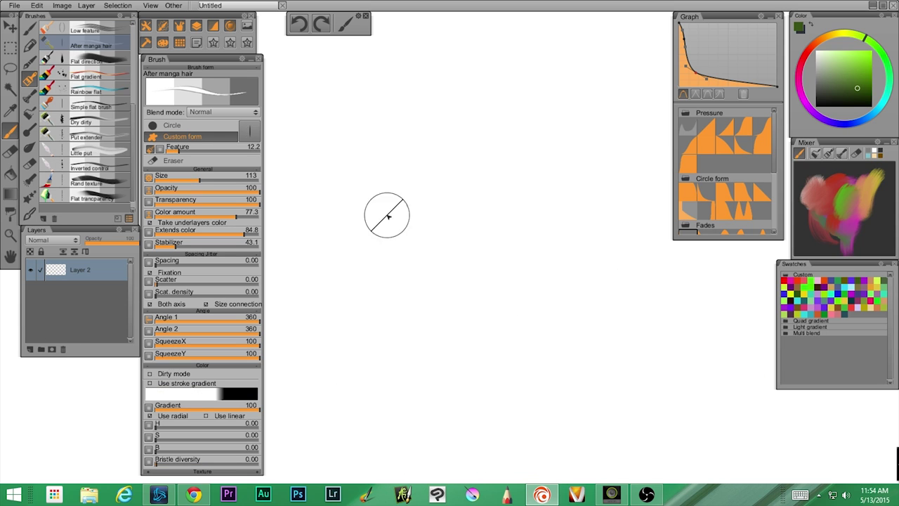
drag(377, 235, 434, 173)
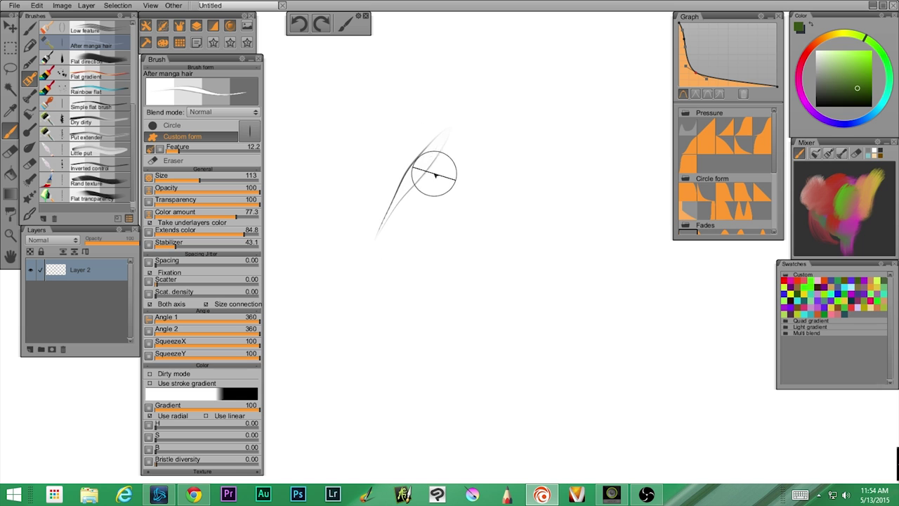
mouse_move(404, 221)
mouse_down()
mouse_move(460, 137)
mouse_move(383, 270)
mouse_move(456, 134)
mouse_move(401, 307)
mouse_up()
key(ctrl+z)
drag(404, 156, 414, 345)
mouse_move(537, 106)
mouse_down()
mouse_move(496, 173)
mouse_move(494, 413)
mouse_up()
drag(554, 139, 508, 414)
Add long hair strands sweeping to the canvas's lower right and arching strands down its left side.
mouse_move(541, 127)
mouse_down()
mouse_move(574, 127)
mouse_move(580, 437)
mouse_up()
drag(576, 105, 677, 482)
drag(574, 133, 699, 483)
drag(567, 149, 695, 482)
drag(523, 111, 351, 412)
drag(551, 87, 368, 255)
mouse_move(523, 83)
mouse_down()
mouse_move(426, 126)
mouse_move(323, 215)
mouse_up()
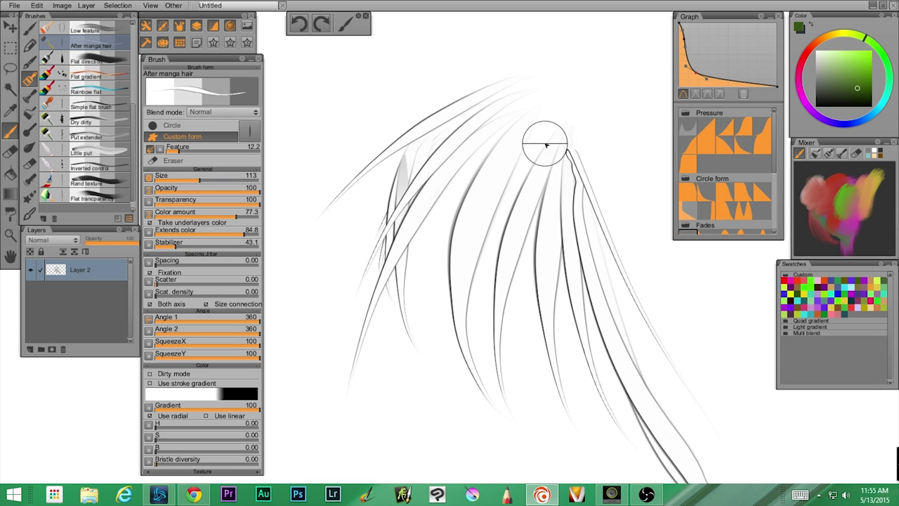
Paint curved double hair strands along the canvas's far left edge and undo the last heavy one.
drag(382, 61, 349, 93)
drag(388, 65, 352, 101)
mouse_move(319, 152)
mouse_down()
mouse_move(296, 208)
mouse_move(310, 276)
mouse_move(331, 317)
mouse_up()
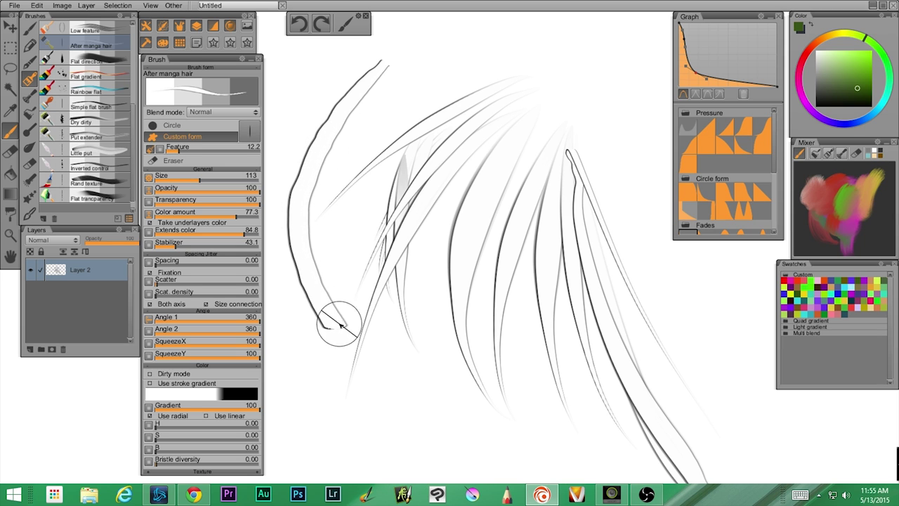
key(ctrl+z)
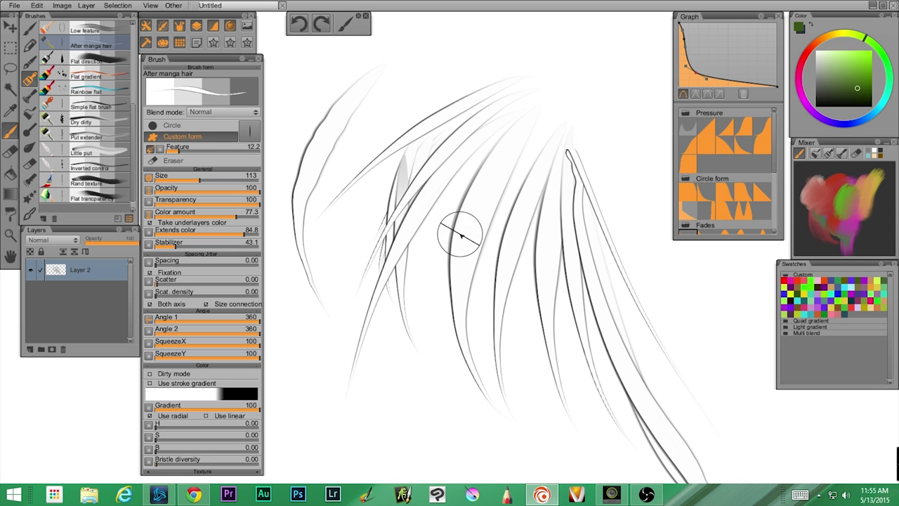
Paint thick curved green strokes over the central hair strands with the Flat direction brush.
click(87, 61)
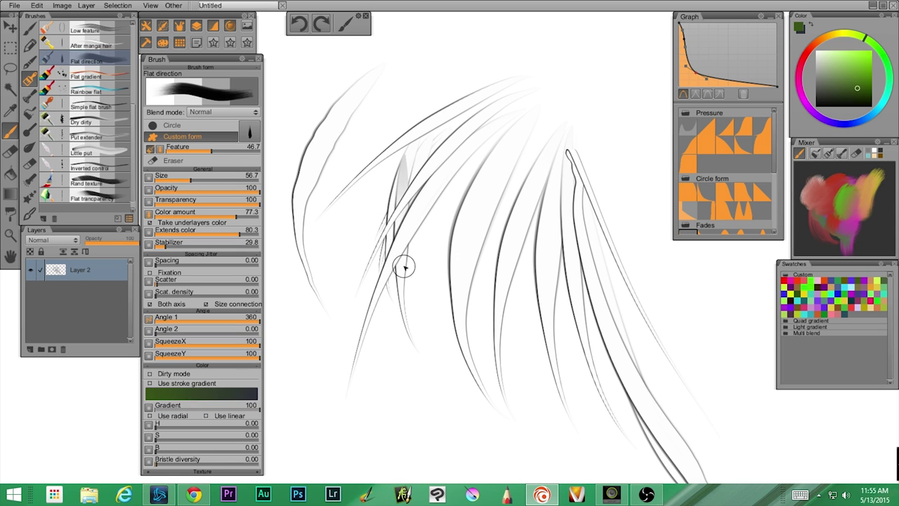
mouse_move(517, 130)
mouse_down()
mouse_move(490, 255)
mouse_move(526, 426)
mouse_move(538, 426)
mouse_move(517, 144)
mouse_move(509, 149)
mouse_move(495, 386)
mouse_up()
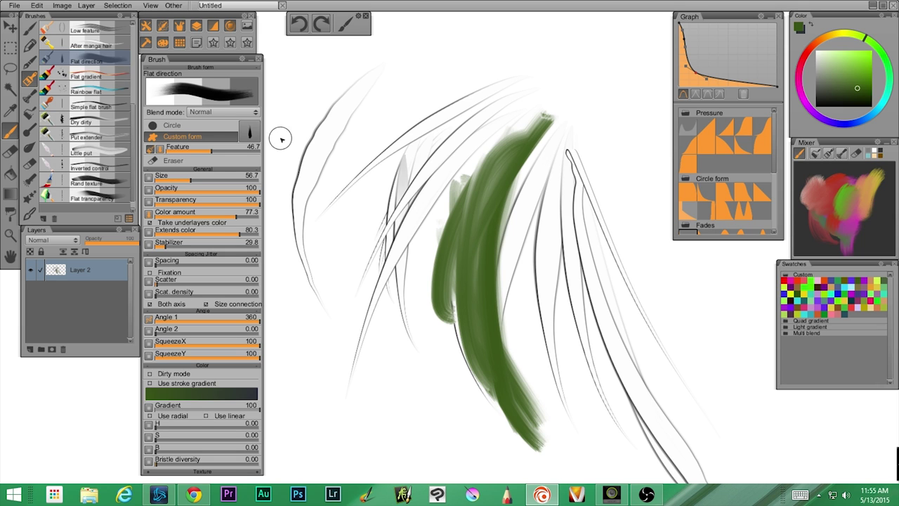
Replace the painted Layer 2 with a new empty layer to blank the canvas.
click(30, 349)
click(71, 295)
click(62, 349)
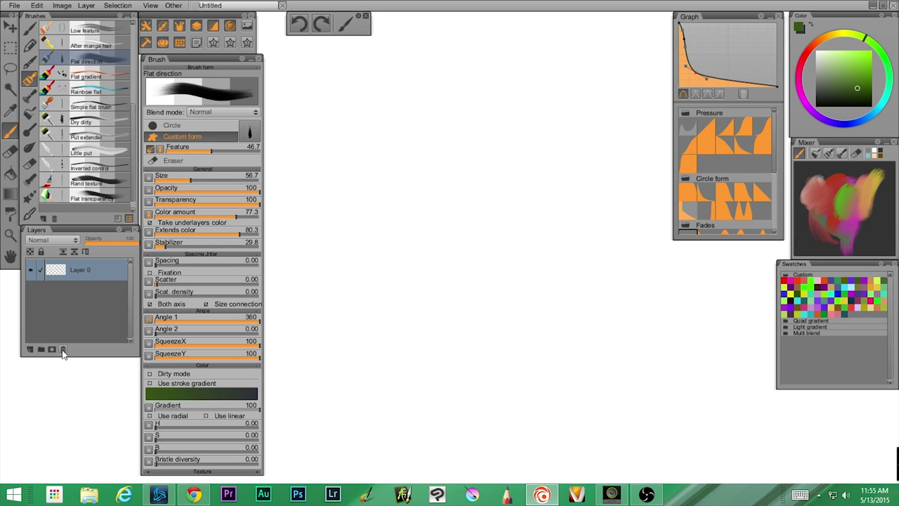
Paint two parallel diagonal stripes in yellow, white and dark red with the Flat gradient brush.
click(103, 74)
mouse_move(321, 355)
mouse_down()
mouse_move(347, 337)
mouse_move(495, 149)
mouse_move(552, 97)
mouse_up()
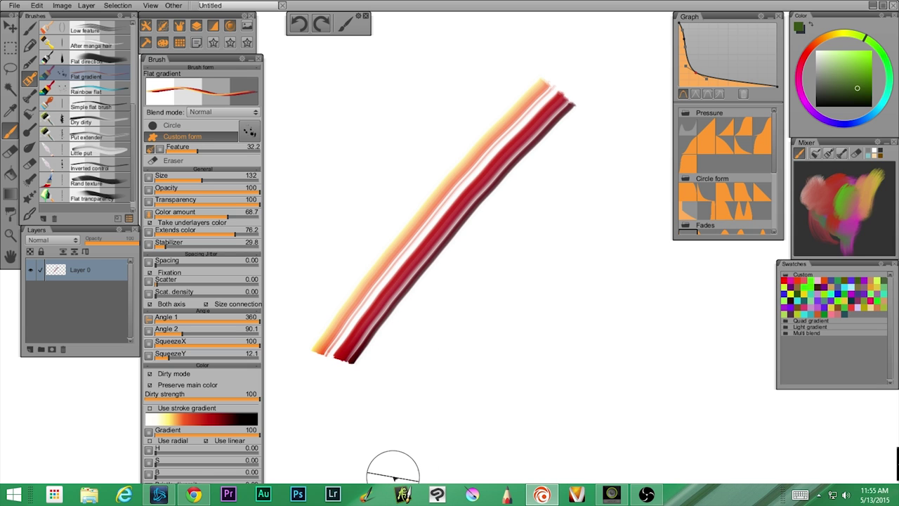
drag(392, 395, 599, 141)
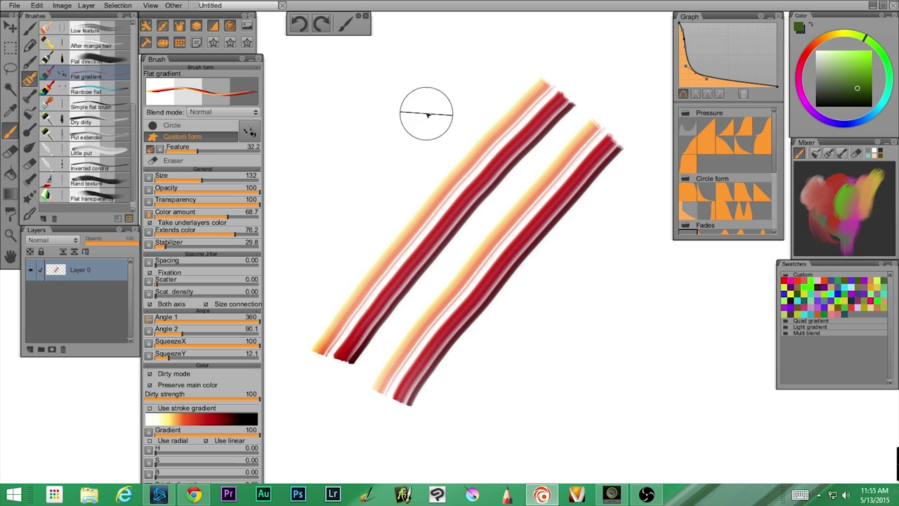
Switch the brush gradient to the teal-to-yellow preset and paint dense diagonal strokes beside the second red stripe.
click(189, 417)
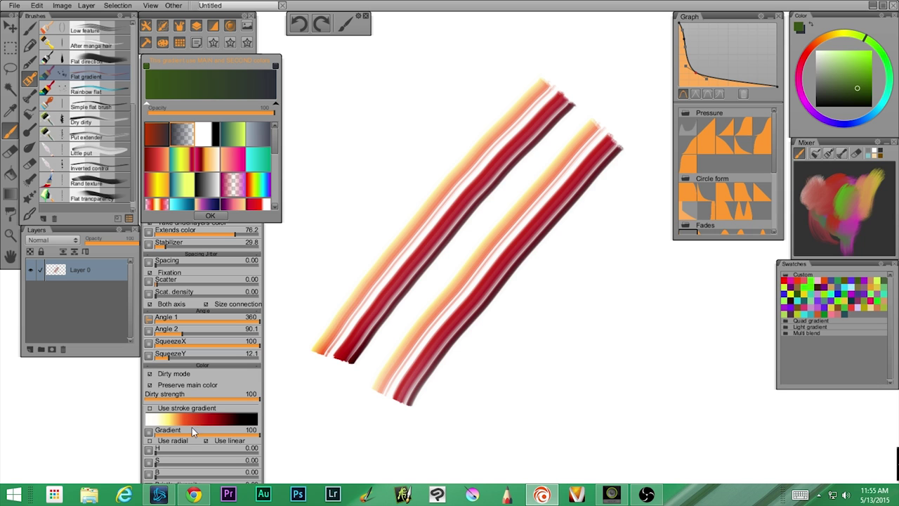
click(185, 184)
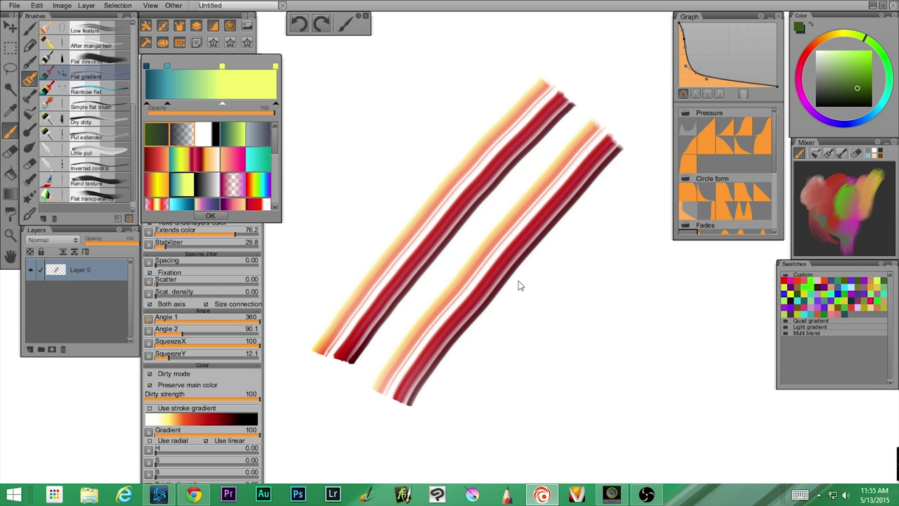
click(635, 217)
drag(646, 201, 482, 411)
drag(645, 226, 471, 457)
drag(630, 204, 439, 453)
mouse_move(618, 184)
mouse_down()
mouse_move(458, 411)
mouse_move(453, 431)
mouse_up()
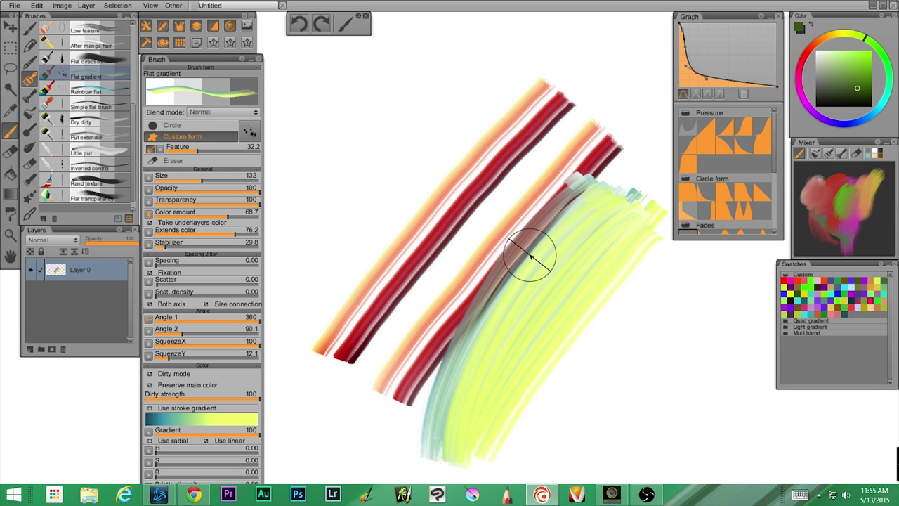
Paint further teal-yellow strokes at the patch's lower right and a smear crossing the red stripes.
drag(576, 204, 518, 442)
drag(682, 257, 509, 481)
drag(606, 325, 270, 376)
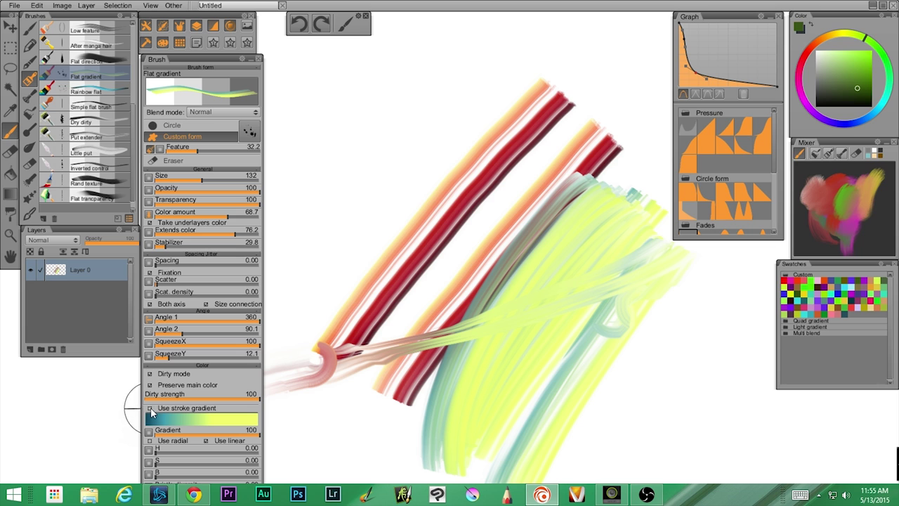
Enable the stroke gradient option and paint yellow diagonal strokes above the first red stripe.
click(149, 411)
drag(492, 46, 325, 242)
drag(485, 63, 330, 253)
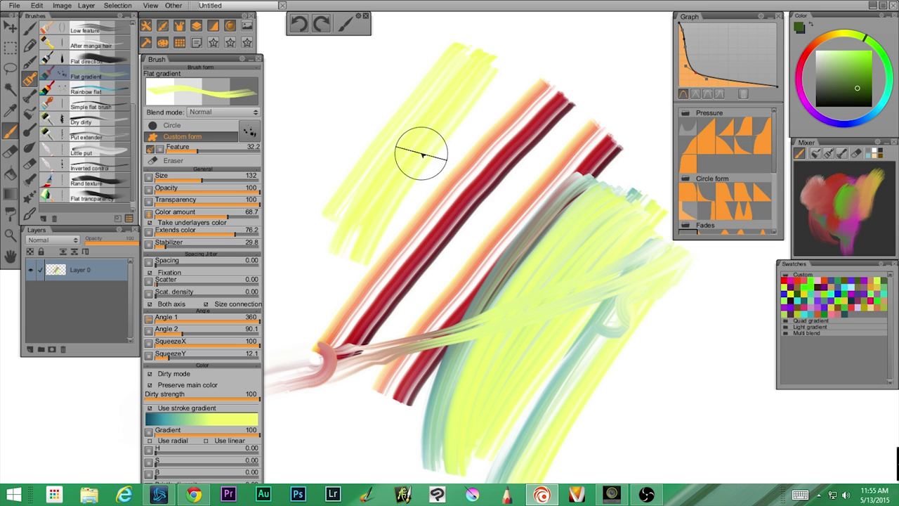
drag(499, 78, 330, 295)
Turn off the stroke and linear gradient options and paint dark green diagonal strokes over the coloured stripes.
click(149, 409)
drag(513, 119, 379, 352)
mouse_move(539, 168)
mouse_down()
mouse_move(412, 357)
mouse_move(403, 411)
mouse_up()
drag(573, 152, 445, 432)
drag(585, 206, 487, 385)
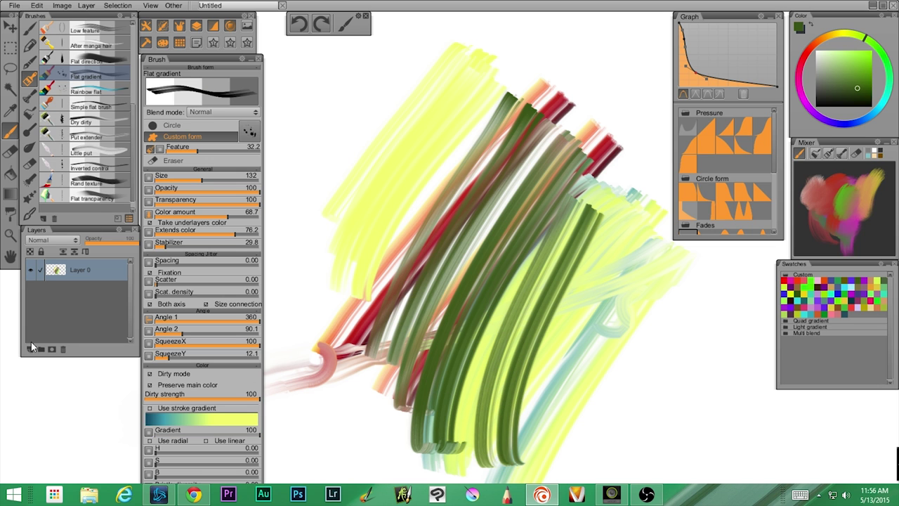
Add an empty layer and delete the painted Layer 0 to clear the canvas.
click(82, 292)
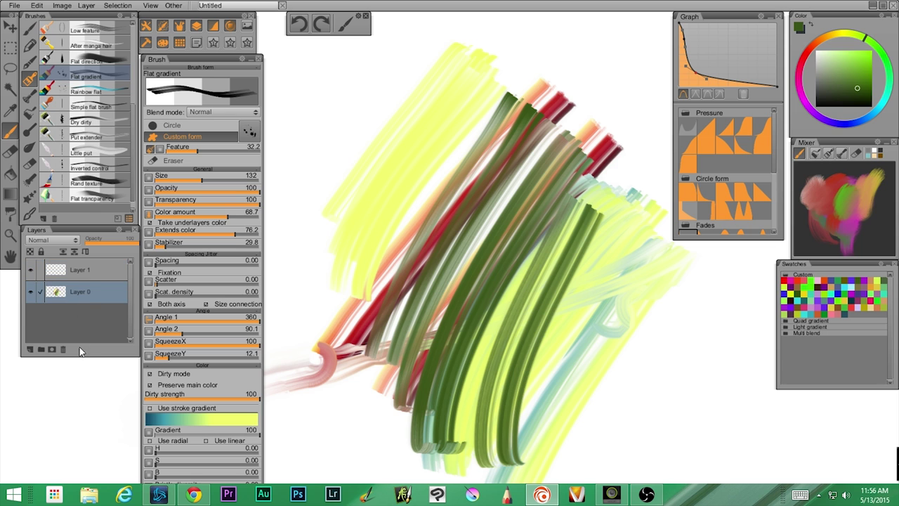
click(63, 350)
Paint a looping blue-teal ribbon and three teal-green strokes at its upper left with the Rainbow flat brush.
click(85, 91)
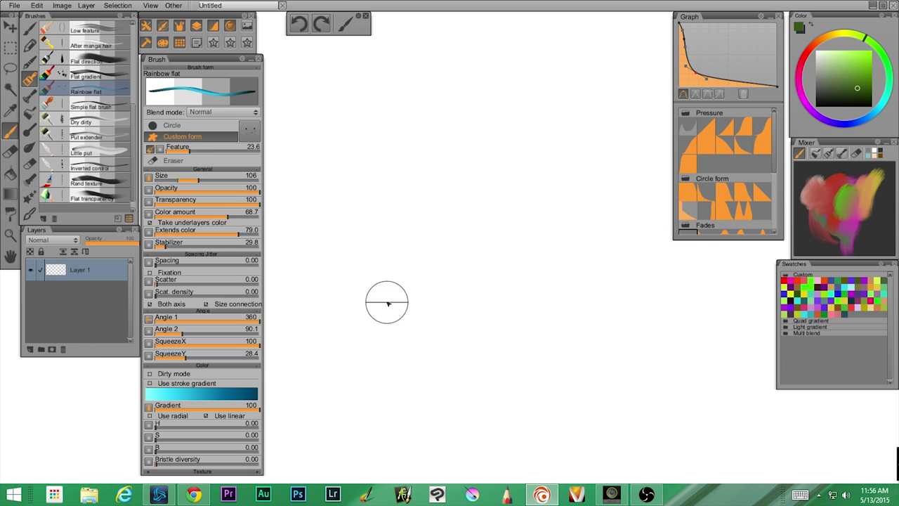
mouse_move(334, 408)
mouse_down()
mouse_move(376, 267)
mouse_move(480, 138)
mouse_move(556, 177)
mouse_move(435, 463)
mouse_up()
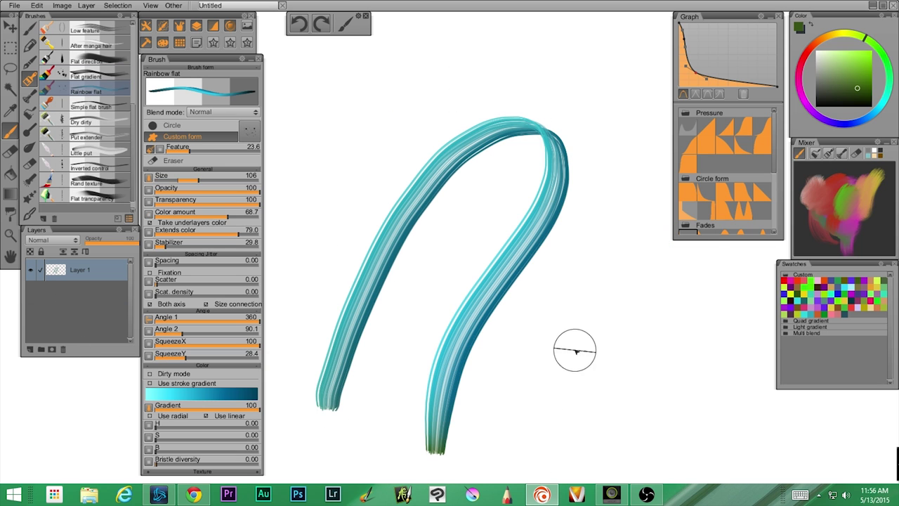
drag(501, 92, 362, 337)
drag(485, 70, 375, 281)
drag(407, 98, 330, 352)
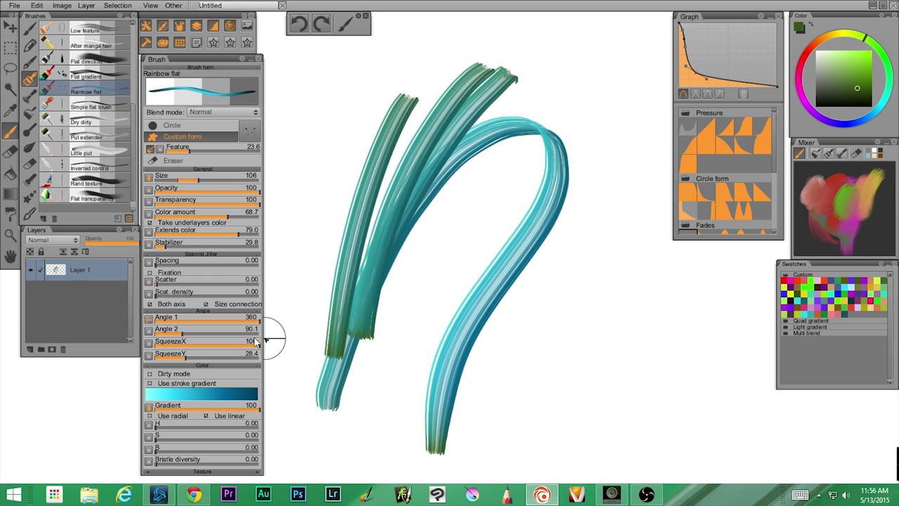
Set the brush gradient to the full rainbow preset and paint diagonal strokes at the canvas's lower right.
click(204, 396)
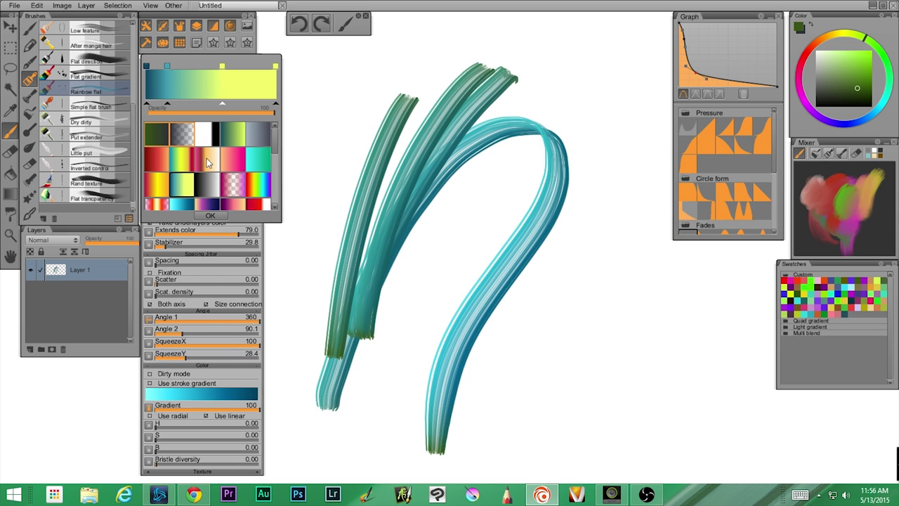
drag(273, 140, 271, 156)
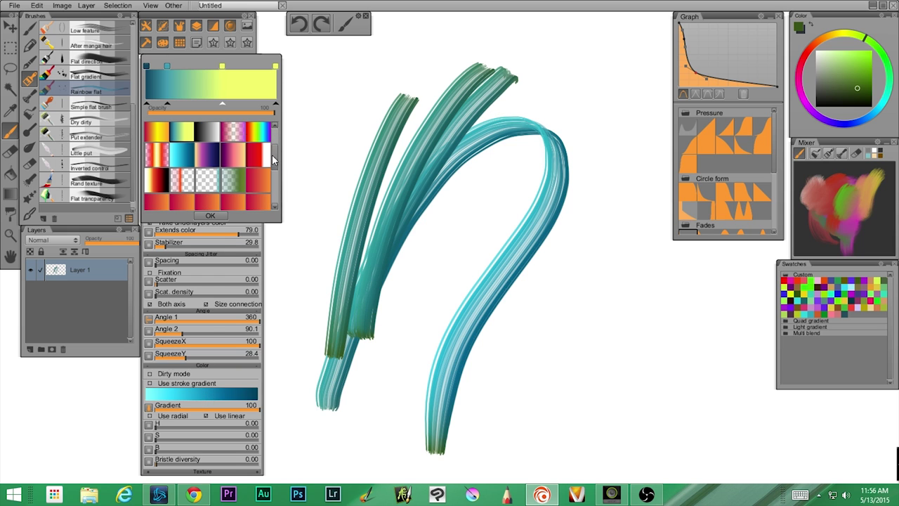
click(258, 132)
click(494, 443)
mouse_move(493, 443)
mouse_down()
mouse_move(564, 315)
mouse_move(632, 224)
mouse_up()
mouse_move(528, 451)
mouse_down()
mouse_move(671, 232)
mouse_move(665, 255)
mouse_up()
mouse_move(562, 446)
mouse_down()
mouse_move(602, 353)
mouse_move(691, 238)
mouse_up()
Set the main color to white and paint two lighter rainbow strokes beside the darker ones.
click(818, 50)
mouse_move(597, 442)
mouse_down()
mouse_move(636, 369)
mouse_move(744, 242)
mouse_up()
drag(628, 457, 760, 261)
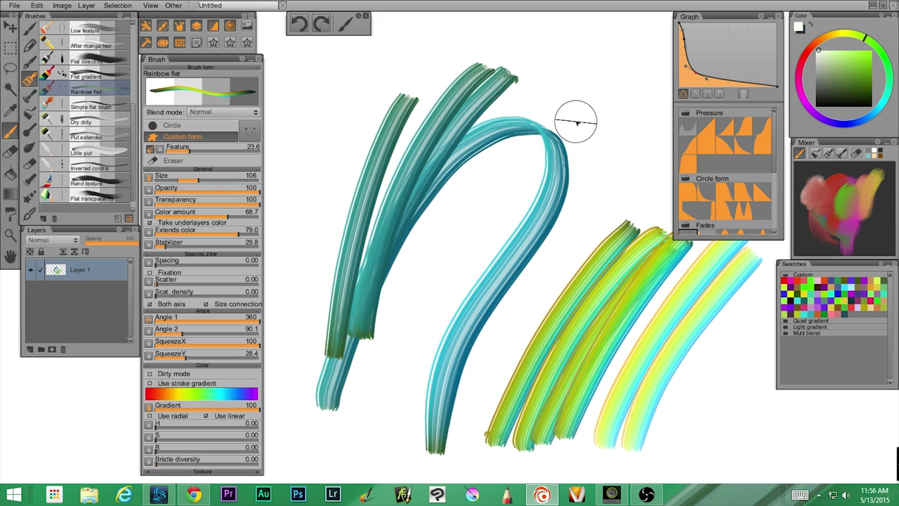
Undo all the Rainbow flat strokes until the canvas is blank.
key(ctrl+z)
key(ctrl+z)
key(ctrl+z)
key(ctrl+z)
key(ctrl+z)
key(ctrl+z)
key(ctrl+z)
key(ctrl+z)
key(ctrl+z)
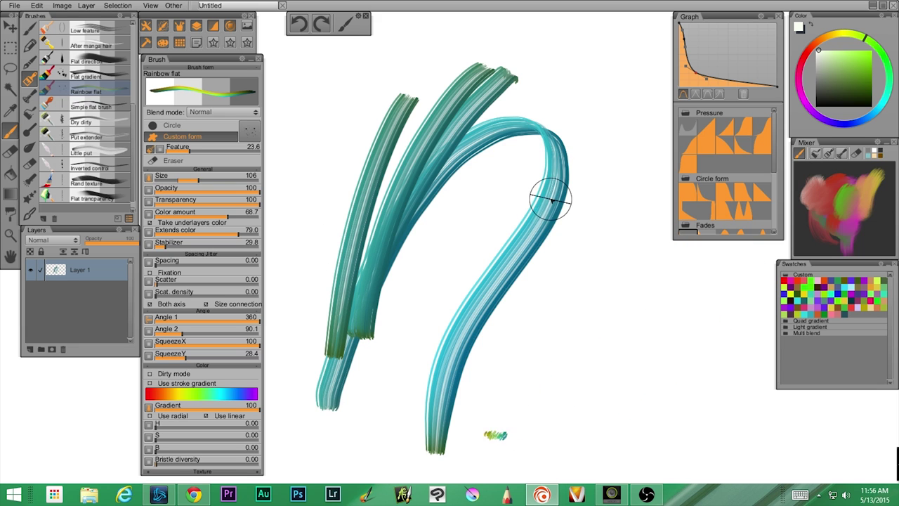
key(ctrl+z)
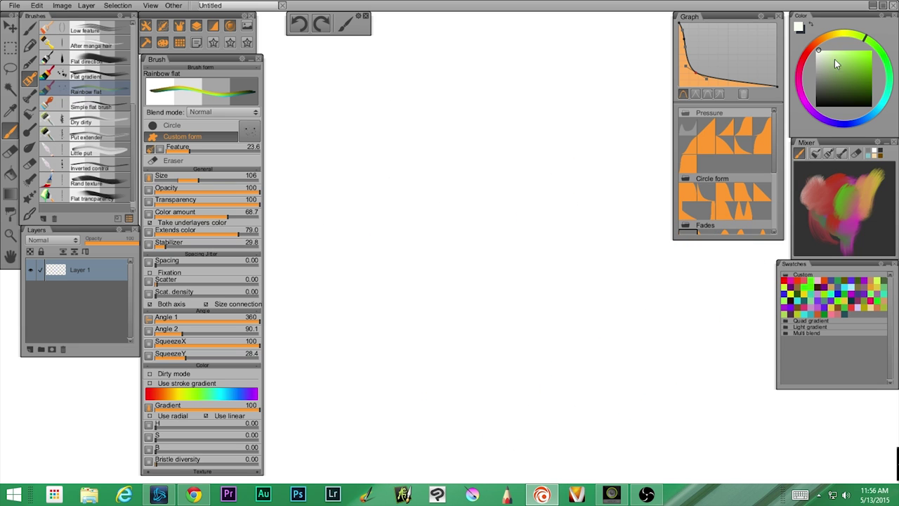
Paint four parallel diagonal rainbow strokes, using white for the first, black for the next two and bright green for the last.
drag(518, 74, 319, 371)
mouse_move(592, 93)
mouse_down()
mouse_move(540, 152)
mouse_move(366, 430)
mouse_up()
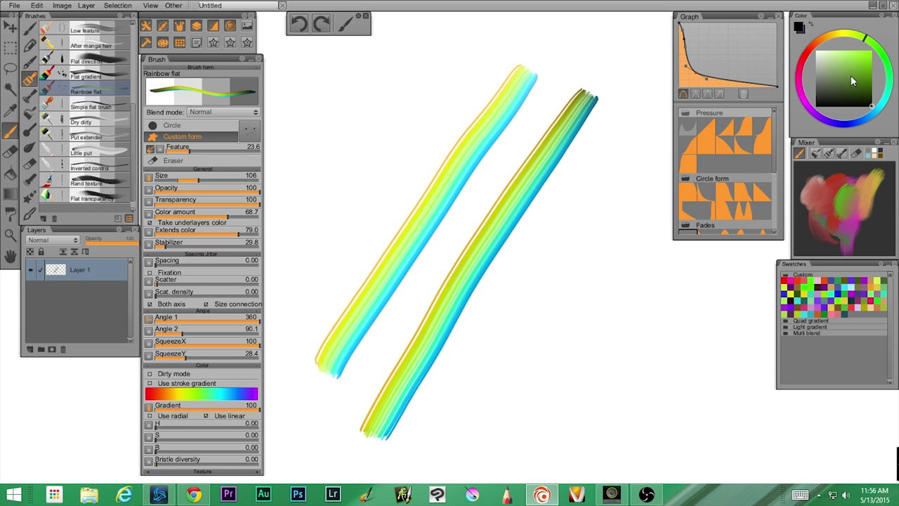
mouse_move(640, 123)
mouse_down()
mouse_move(457, 394)
mouse_move(395, 460)
mouse_up()
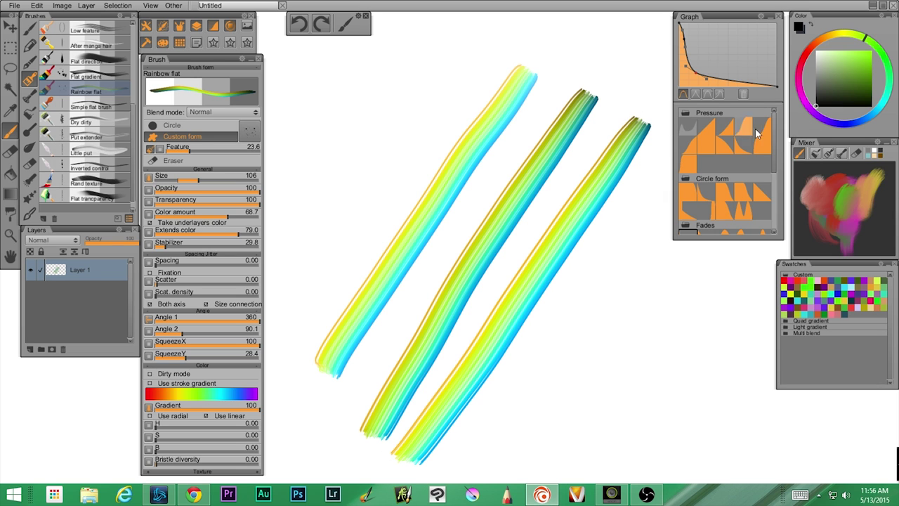
drag(671, 207, 495, 443)
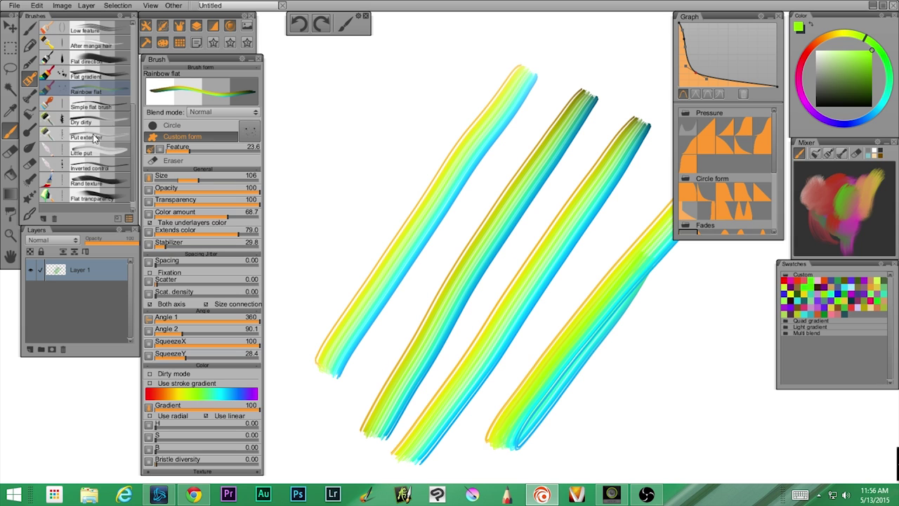
Paint a bright green zigzag patch and thin crossing strokes at the canvas's upper left with the Simple flat brush.
click(90, 107)
drag(410, 83, 387, 103)
mouse_move(358, 149)
mouse_down()
mouse_move(426, 75)
mouse_move(452, 123)
mouse_up()
drag(331, 85, 413, 146)
drag(290, 96, 372, 132)
drag(292, 156, 380, 177)
mouse_move(328, 190)
mouse_down()
mouse_move(388, 219)
mouse_move(371, 206)
mouse_move(308, 253)
mouse_up()
Choose a muted dark green and paint a diagonal stroke between the first two rainbow stripes.
click(842, 81)
drag(496, 175, 378, 349)
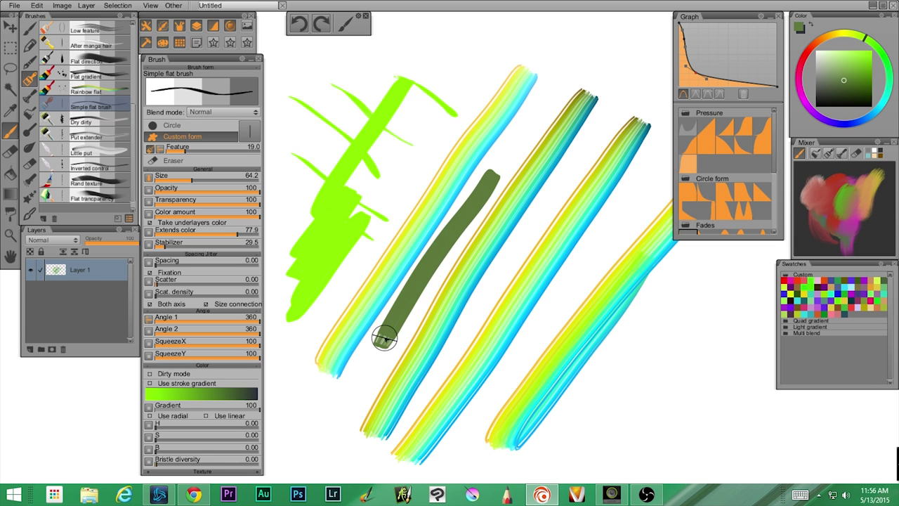
Paint thin and broad dark green strokes with the Simple flat brush across the rainbow stripes.
drag(414, 211, 594, 321)
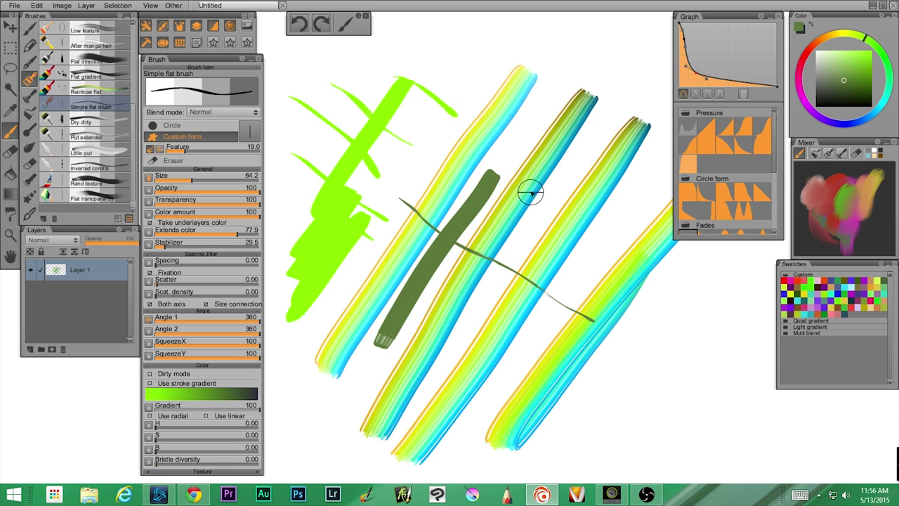
drag(525, 182, 411, 263)
drag(572, 167, 417, 251)
drag(576, 200, 461, 273)
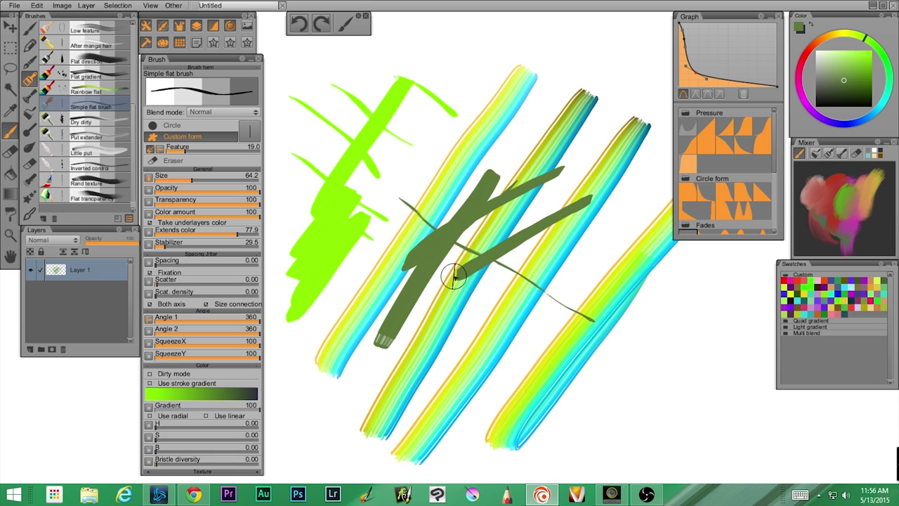
drag(476, 314, 369, 369)
drag(439, 320, 375, 395)
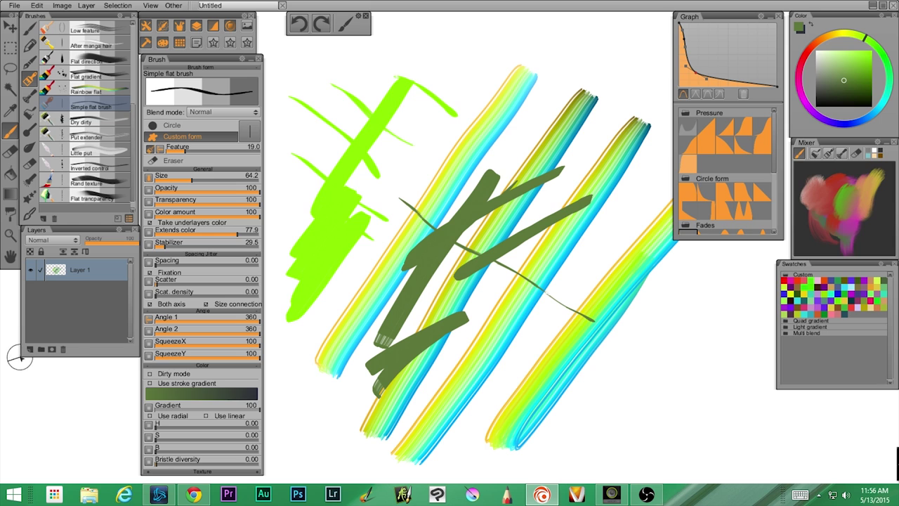
Add a new layer and delete Layer 1 with all the rainbow and green strokes.
click(31, 350)
click(78, 296)
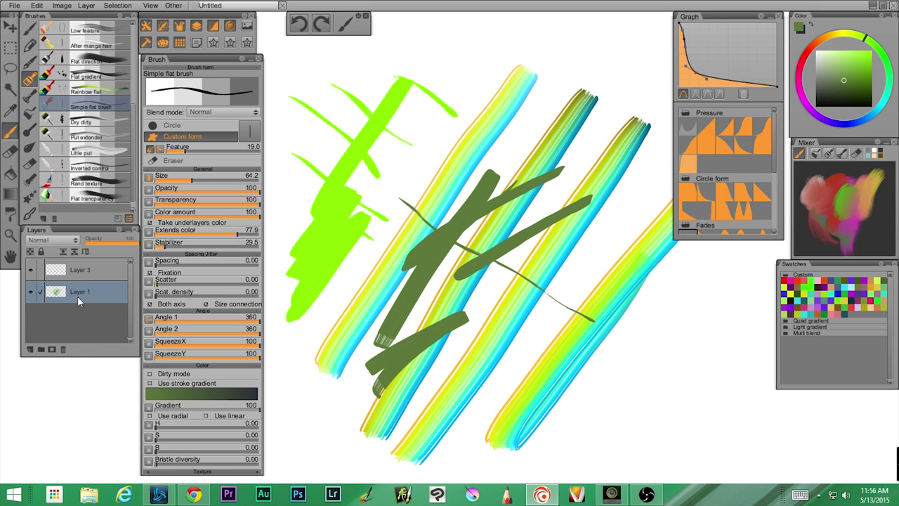
click(63, 348)
Paint four parallel diagonal strokes in muted green across the canvas's upper part with the Dry dirty brush.
click(91, 122)
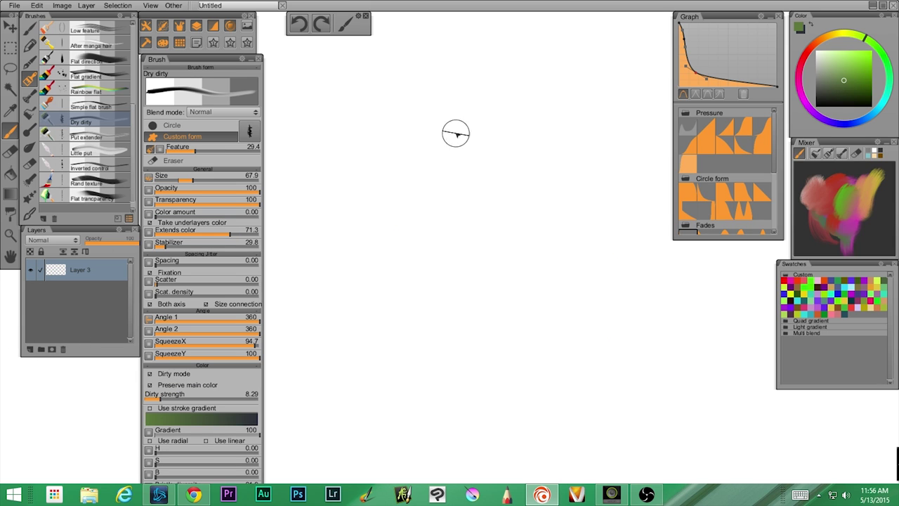
drag(455, 134, 329, 371)
drag(508, 129, 421, 309)
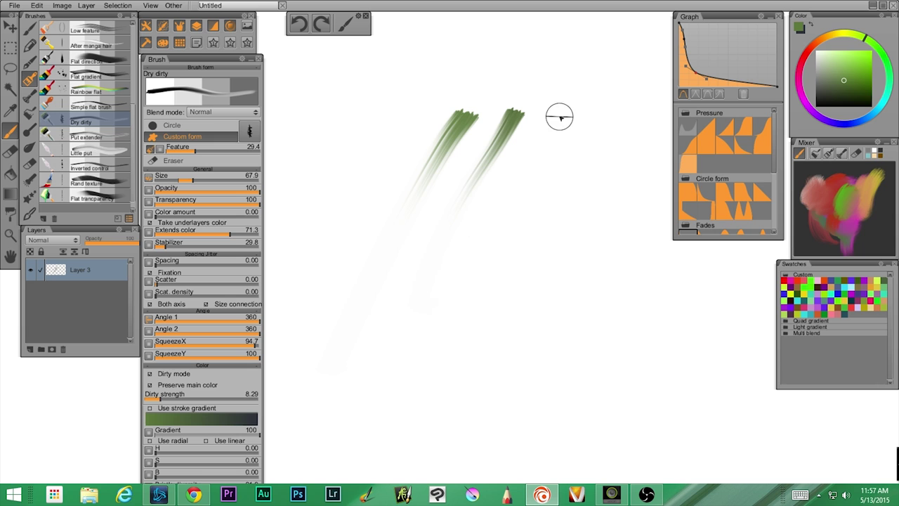
drag(559, 115, 494, 237)
mouse_move(609, 113)
mouse_down()
mouse_move(580, 155)
mouse_move(543, 246)
mouse_up()
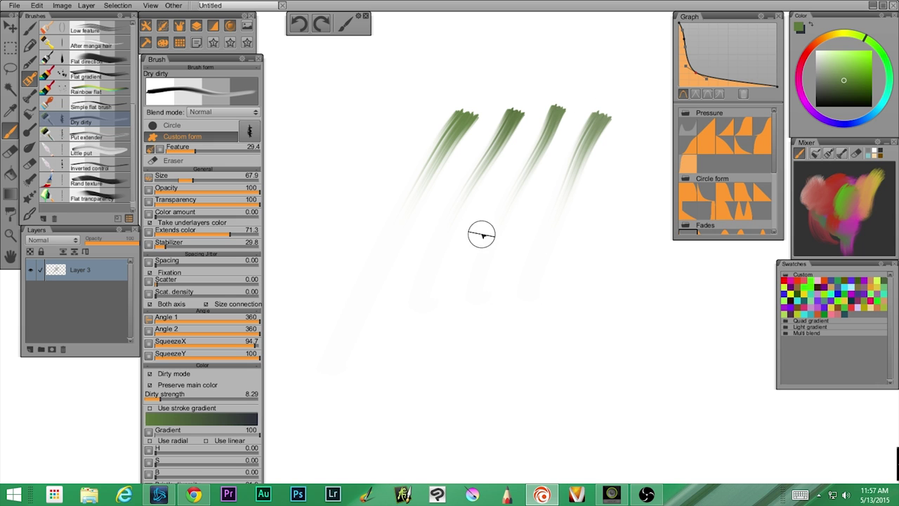
Add seven shorter Dry dirty strokes below and to the left of the first four.
drag(489, 204, 449, 397)
drag(455, 206, 430, 325)
drag(435, 218, 419, 354)
drag(431, 186, 411, 334)
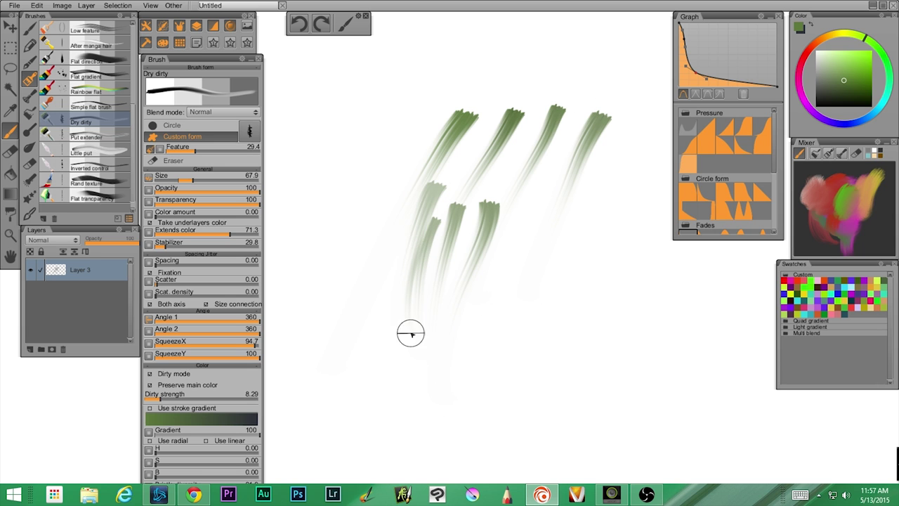
drag(415, 162, 400, 335)
drag(398, 115, 315, 293)
drag(425, 82, 328, 179)
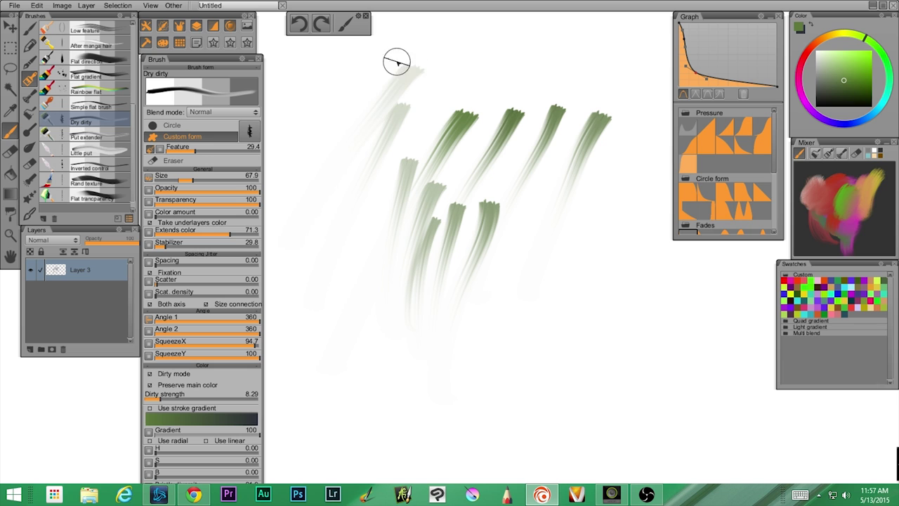
Paint over the faded green strokes with repeated diagonal Dry dirty strokes to blend them.
drag(478, 101, 417, 171)
mouse_move(477, 117)
mouse_down()
mouse_move(420, 209)
mouse_move(411, 242)
mouse_up()
drag(516, 125, 458, 238)
drag(564, 103, 500, 223)
drag(598, 112, 524, 305)
mouse_move(534, 144)
mouse_down()
mouse_move(498, 197)
mouse_move(453, 330)
mouse_move(446, 323)
mouse_up()
mouse_move(488, 155)
mouse_down()
mouse_move(417, 295)
mouse_move(422, 246)
mouse_up()
drag(456, 112, 401, 272)
Paint one fresh green stroke among the blended ones and build up a dense overlapping patch on the canvas's right side.
click(842, 79)
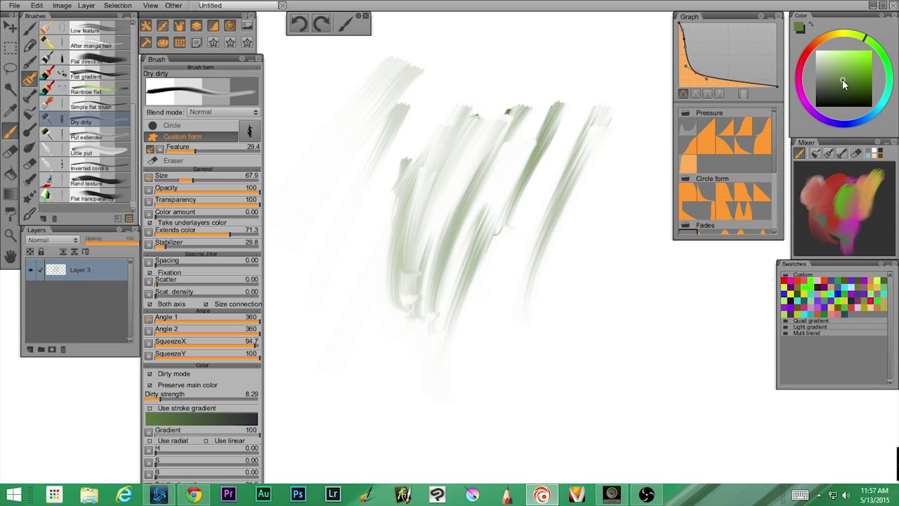
drag(509, 112, 443, 259)
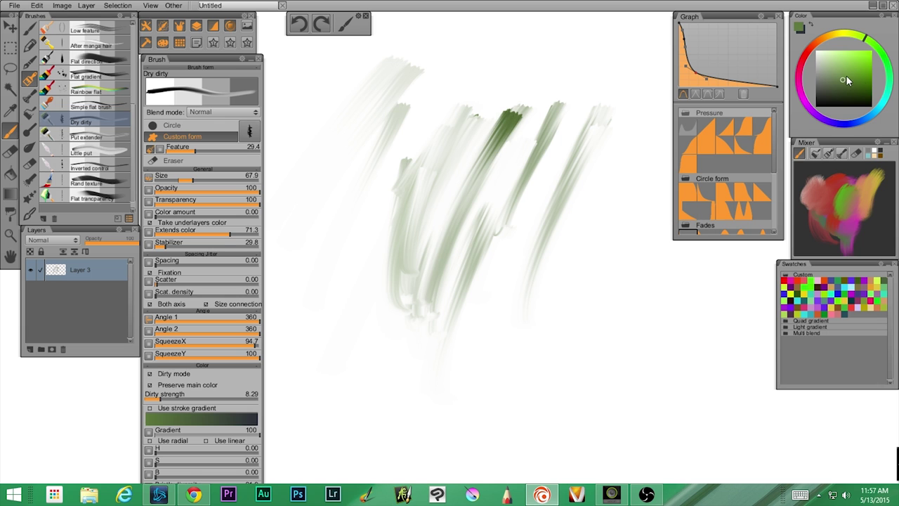
mouse_move(616, 210)
mouse_down()
mouse_move(567, 300)
mouse_move(628, 229)
mouse_move(572, 297)
mouse_up()
drag(615, 191, 548, 344)
drag(593, 212, 548, 328)
mouse_move(618, 179)
mouse_down()
mouse_move(567, 299)
mouse_move(628, 220)
mouse_move(569, 348)
mouse_up()
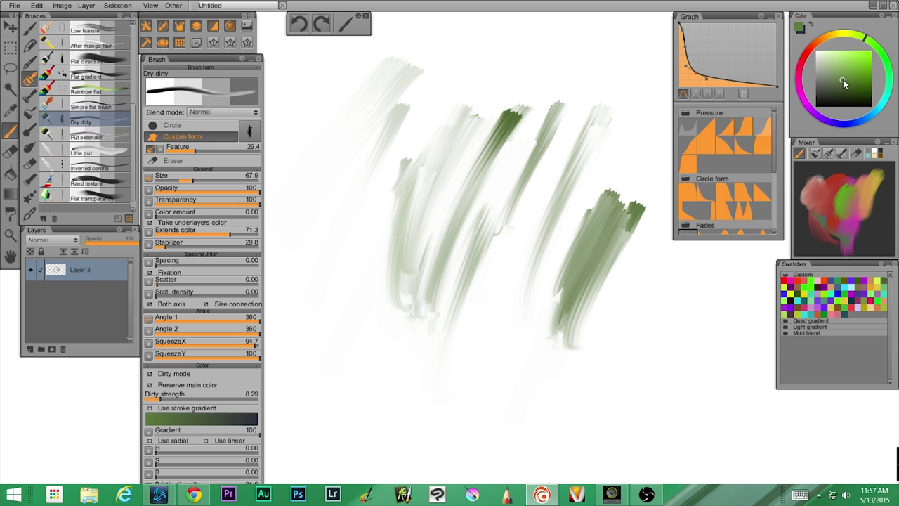
mouse_move(598, 207)
mouse_down()
mouse_move(523, 357)
mouse_move(580, 326)
mouse_up()
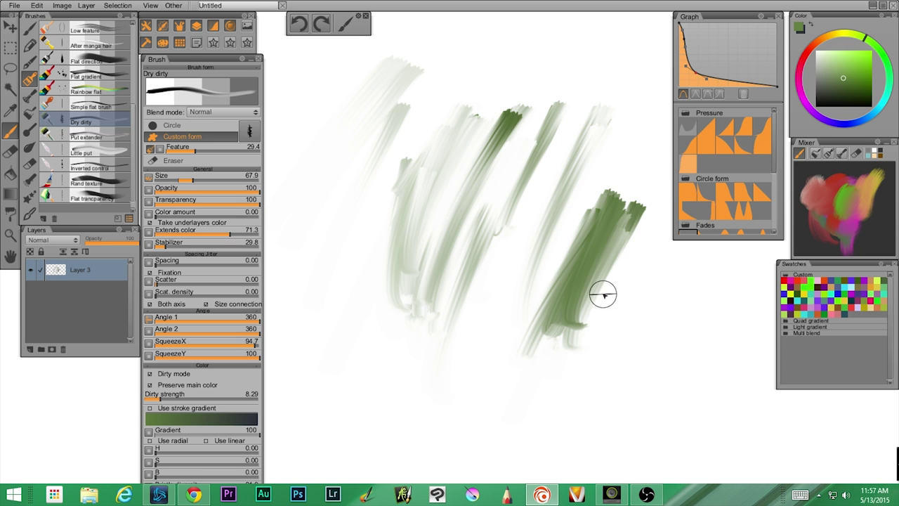
drag(632, 194, 561, 365)
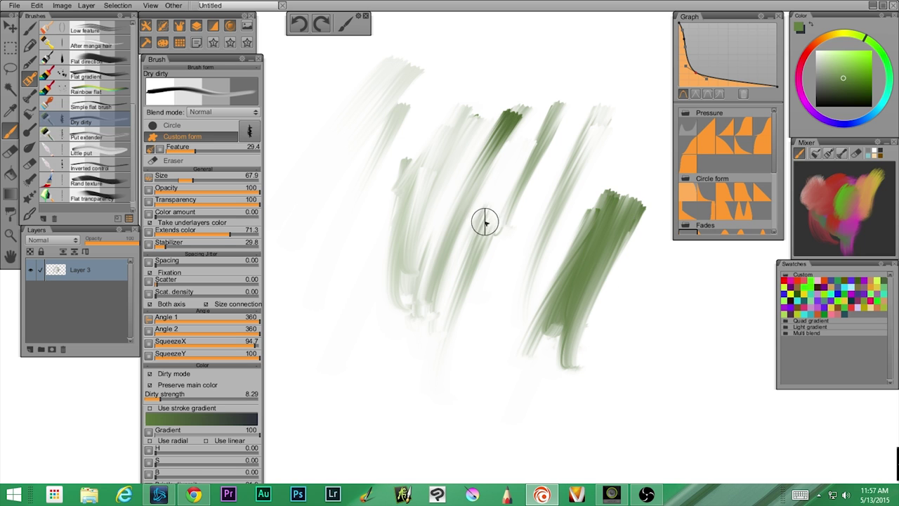
Paint two curved strokes on the canvas's left side and one long diagonal stroke across it with the Put extender brush.
click(105, 137)
drag(327, 192, 389, 436)
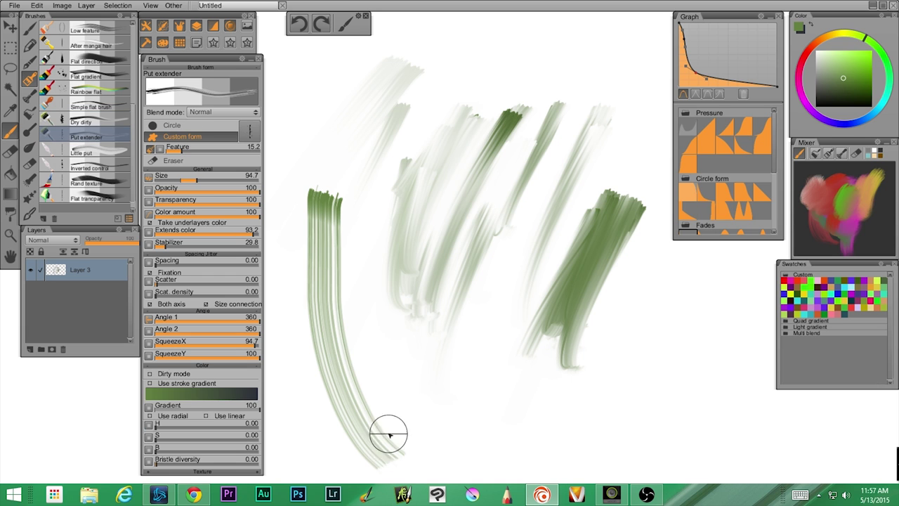
mouse_move(340, 171)
mouse_down()
mouse_move(345, 244)
mouse_move(415, 430)
mouse_up()
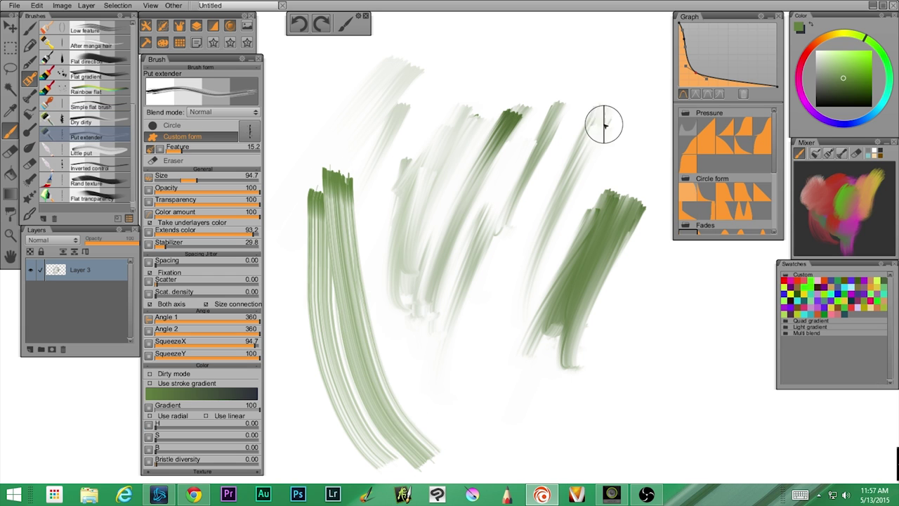
mouse_move(621, 28)
mouse_down()
mouse_move(401, 371)
mouse_move(325, 469)
mouse_up()
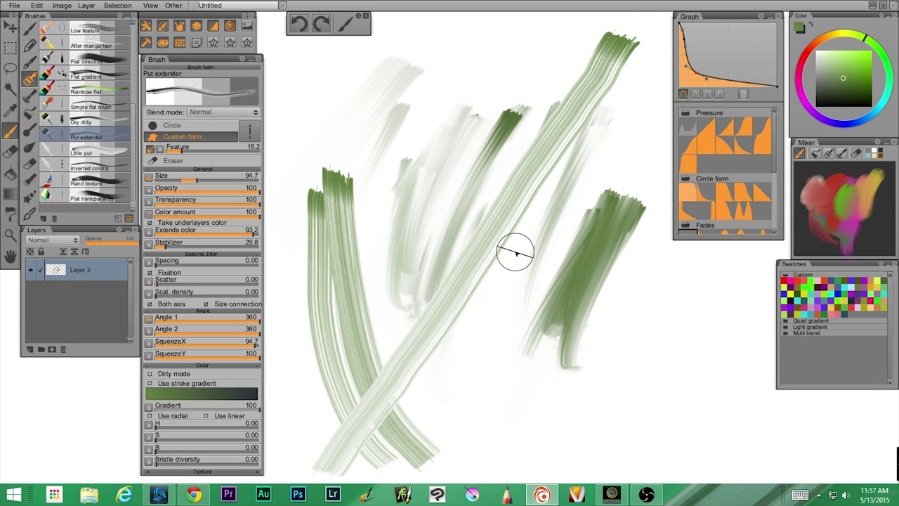
Add a new layer and delete Layer 3 with its Dry dirty and Put extender strokes.
click(31, 350)
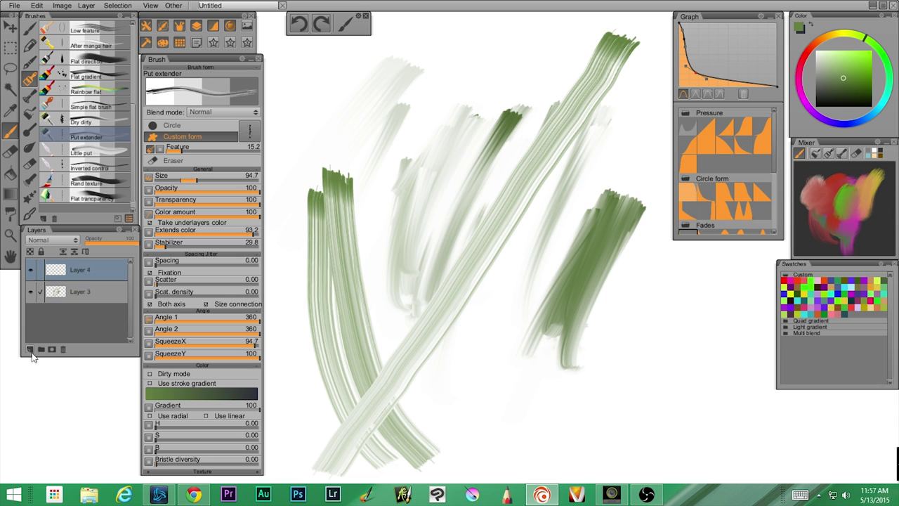
click(84, 296)
click(63, 350)
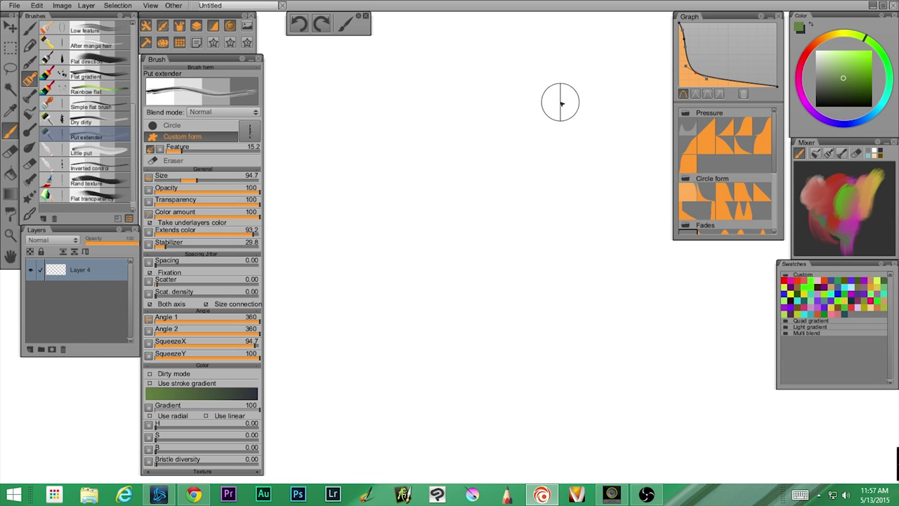
Paint two long diagonal Put extender strokes on the blank canvas, continuing the second into wide loops.
mouse_move(595, 51)
mouse_down()
mouse_move(418, 305)
mouse_move(323, 461)
mouse_up()
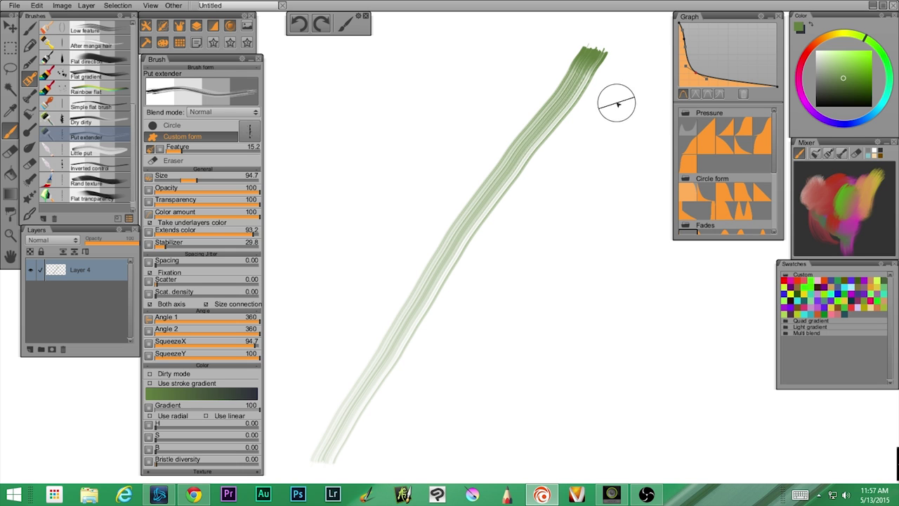
mouse_move(646, 63)
mouse_down()
mouse_move(465, 394)
mouse_move(317, 295)
mouse_move(572, 358)
mouse_move(668, 266)
mouse_move(390, 96)
mouse_move(746, 254)
mouse_up()
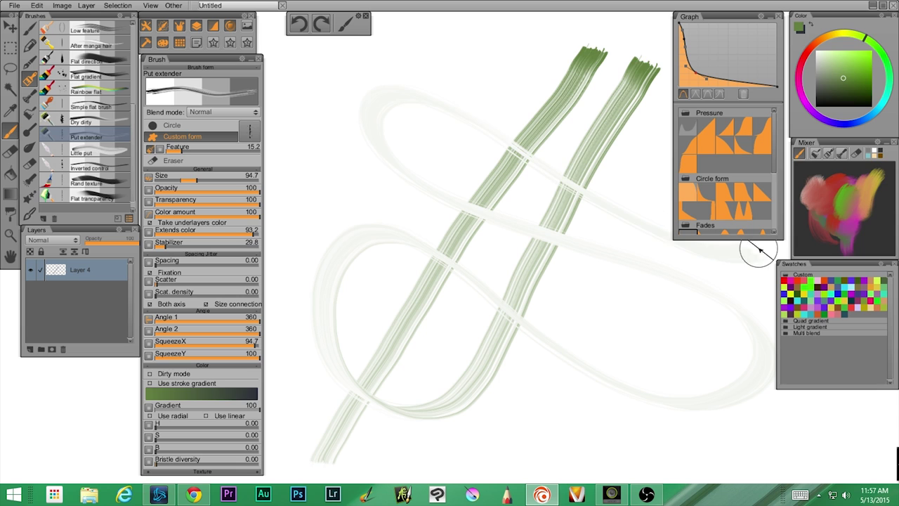
drag(635, 265, 536, 426)
Undo all the Put extender strokes on the new layer.
key(ctrl+z)
key(ctrl+z)
key(ctrl+z)
Paint a row of faint diagonal strokes and a small dabbed patch along the canvas's upper part with the Little put brush.
click(83, 153)
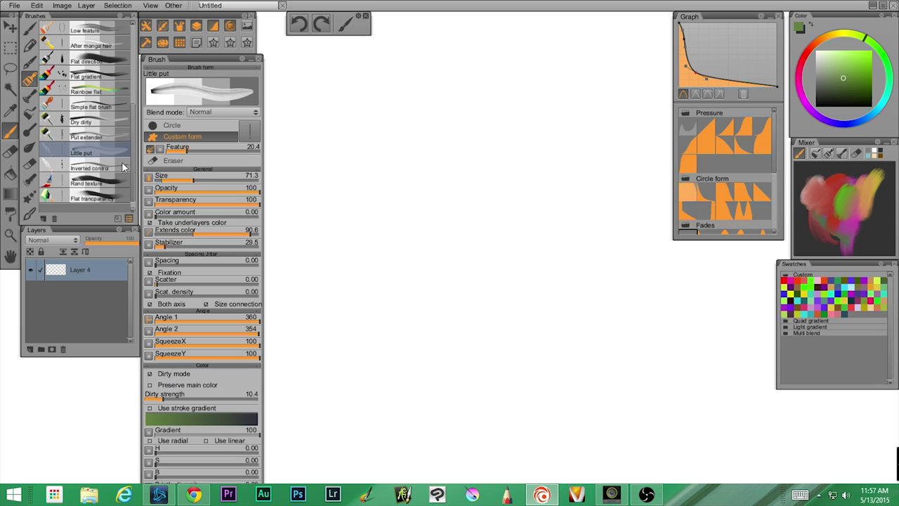
drag(502, 70, 391, 277)
drag(532, 71, 481, 177)
drag(557, 58, 492, 181)
drag(583, 51, 501, 191)
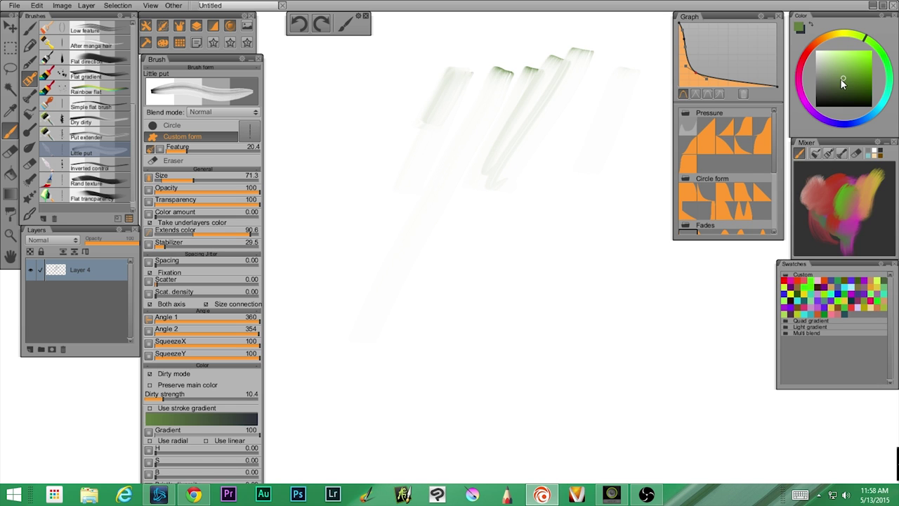
drag(624, 86, 558, 212)
drag(611, 111, 587, 129)
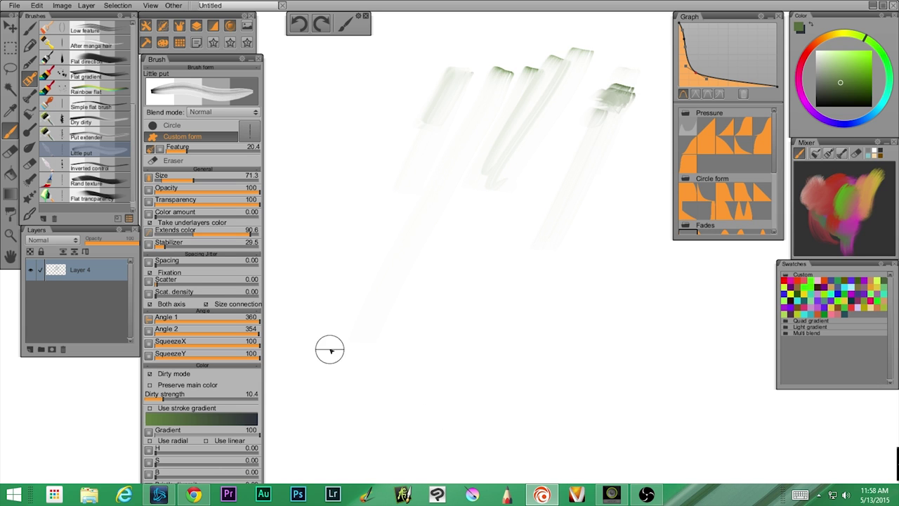
Paint four broad bristly strokes across the middle of the canvas with the Inverted control brush.
click(101, 169)
mouse_move(345, 133)
mouse_down()
mouse_move(354, 241)
mouse_move(385, 272)
mouse_move(564, 315)
mouse_up()
drag(444, 141, 377, 421)
drag(523, 141, 376, 416)
drag(501, 157, 446, 396)
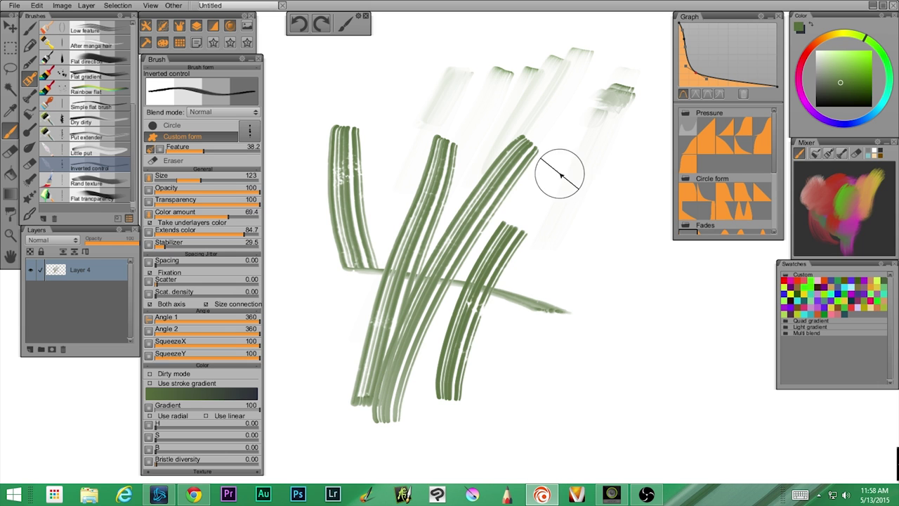
Fill the area with closely overlapping diagonal Inverted control strokes, working from right to left.
mouse_move(580, 149)
mouse_down()
mouse_move(470, 357)
mouse_move(446, 368)
mouse_up()
drag(511, 202, 436, 349)
drag(509, 186, 415, 332)
drag(482, 122, 390, 350)
drag(438, 144, 387, 333)
drag(430, 116, 422, 144)
drag(390, 86, 343, 348)
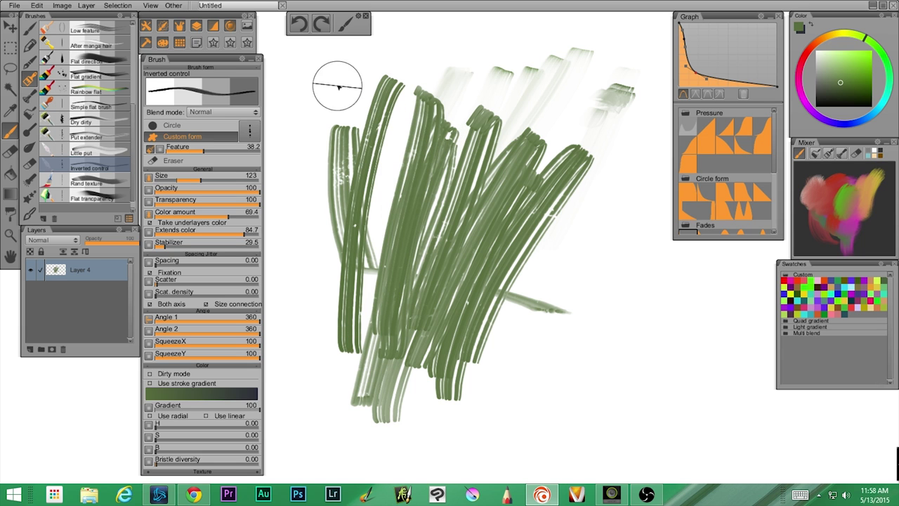
drag(325, 112, 309, 288)
Paint solid diagonal strokes and a rough textured patch beside the bristly strokes with the Rand texture brush.
click(99, 183)
mouse_move(635, 239)
mouse_down()
mouse_move(639, 258)
mouse_move(588, 393)
mouse_move(646, 291)
mouse_move(645, 410)
mouse_move(678, 415)
mouse_move(603, 281)
mouse_up()
mouse_move(603, 232)
mouse_down()
mouse_move(646, 141)
mouse_move(504, 408)
mouse_move(515, 402)
mouse_up()
drag(627, 344, 351, 300)
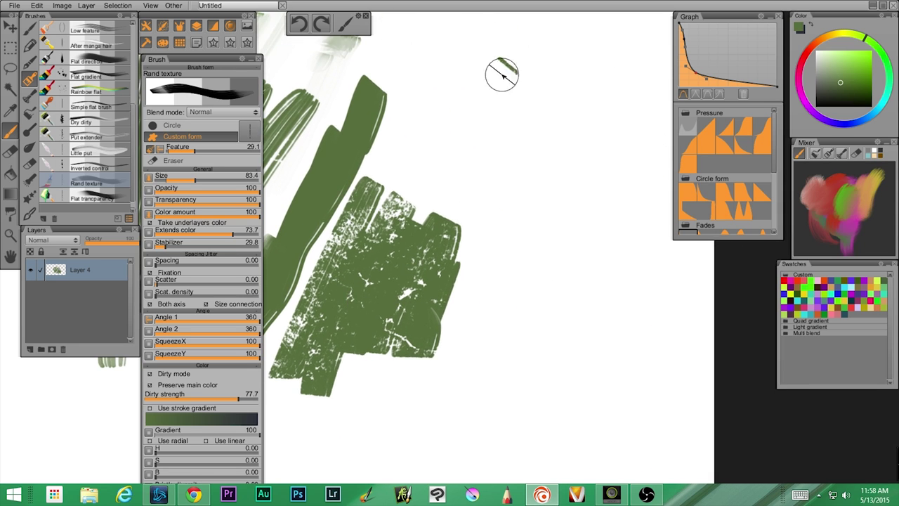
Paint a group of parallel diagonal Rand texture strokes in the empty area to the upper right of the textured patch.
drag(507, 68, 538, 35)
drag(565, 66, 485, 229)
mouse_move(597, 50)
mouse_down()
mouse_move(577, 134)
mouse_move(528, 255)
mouse_up()
drag(638, 63, 559, 268)
drag(654, 97, 565, 305)
drag(643, 207, 562, 388)
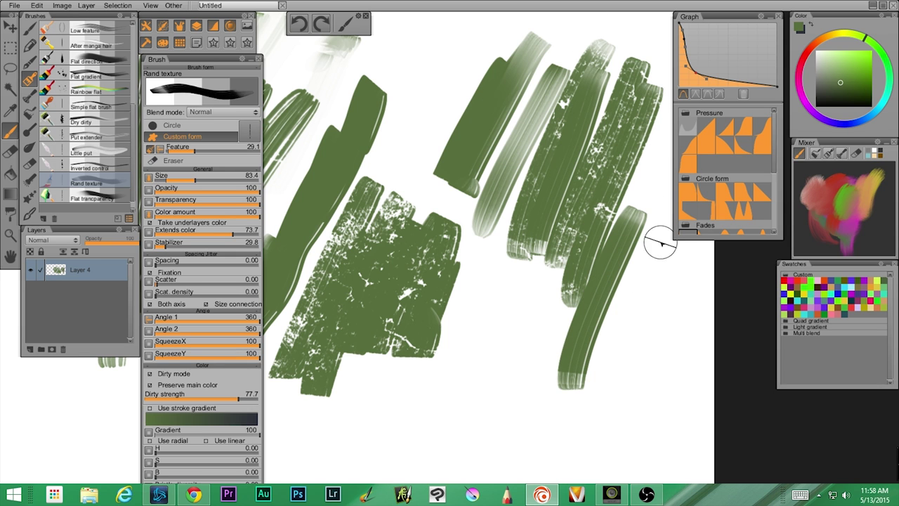
Paint a second group of diagonal Rand texture strokes below the first group.
drag(661, 244, 591, 411)
drag(562, 297, 490, 465)
drag(538, 276, 465, 441)
drag(503, 265, 441, 439)
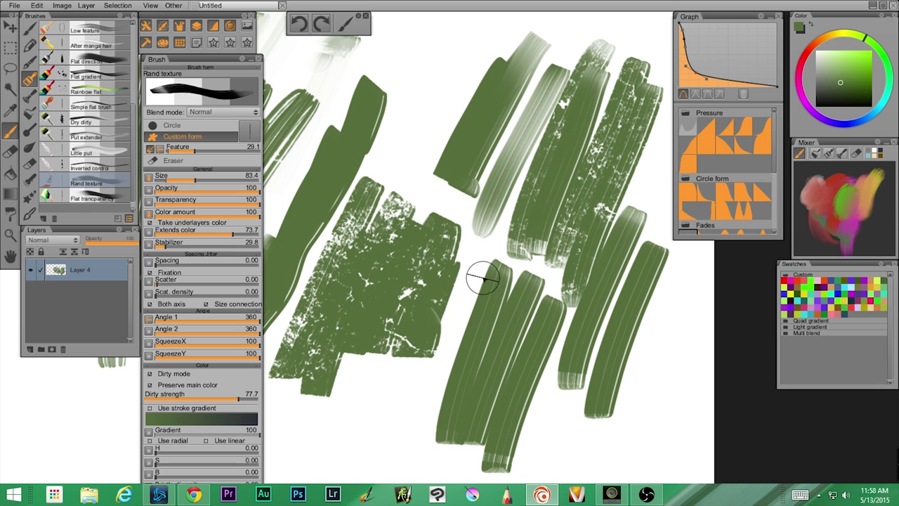
drag(492, 246, 411, 453)
Paint additional solid, faded and speckled Rand texture strokes around and below the textured patch.
drag(449, 56, 372, 204)
drag(481, 39, 397, 232)
drag(485, 71, 386, 253)
mouse_move(626, 418)
mouse_down()
mouse_move(696, 289)
mouse_move(706, 247)
mouse_up()
mouse_move(464, 222)
mouse_down()
mouse_move(421, 309)
mouse_move(383, 319)
mouse_up()
drag(425, 224, 372, 320)
drag(377, 220, 323, 368)
mouse_move(380, 175)
mouse_down()
mouse_move(378, 195)
mouse_move(494, 371)
mouse_up()
scroll(494, 371, down, 3)
key(ctrl+z)
key(ctrl+z)
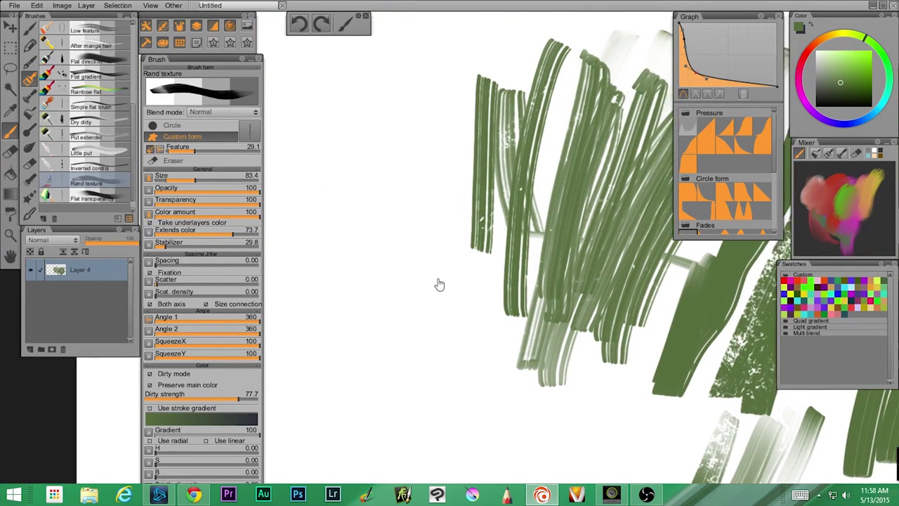
Build up a translucent green crescent in the empty area left of the bristly strokes with the Flat trancparency brush.
click(98, 198)
mouse_move(387, 150)
mouse_down()
mouse_move(349, 287)
mouse_move(357, 333)
mouse_up()
drag(414, 134, 365, 309)
mouse_move(415, 156)
mouse_down()
mouse_move(351, 344)
mouse_move(355, 362)
mouse_up()
drag(405, 174, 361, 365)
drag(380, 184, 351, 344)
mouse_move(344, 225)
mouse_down()
mouse_move(353, 325)
mouse_move(393, 387)
mouse_up()
mouse_move(372, 351)
mouse_down()
mouse_move(407, 168)
mouse_move(392, 207)
mouse_move(373, 368)
mouse_move(396, 223)
mouse_move(375, 361)
mouse_move(376, 304)
mouse_move(397, 382)
mouse_up()
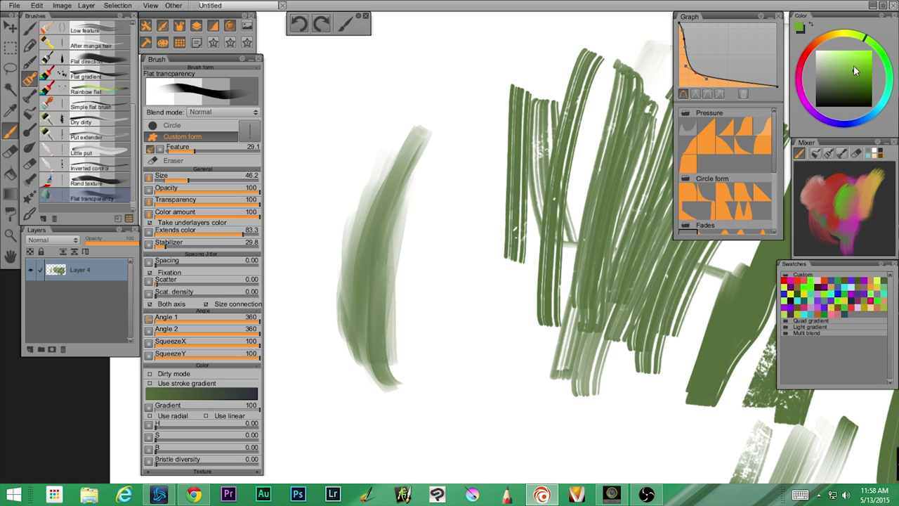
Choose an orange-brown color and blend translucent strokes over the right side of the green crescent.
drag(836, 39, 821, 40)
mouse_move(394, 281)
mouse_down()
mouse_move(389, 399)
mouse_move(420, 198)
mouse_move(401, 320)
mouse_up()
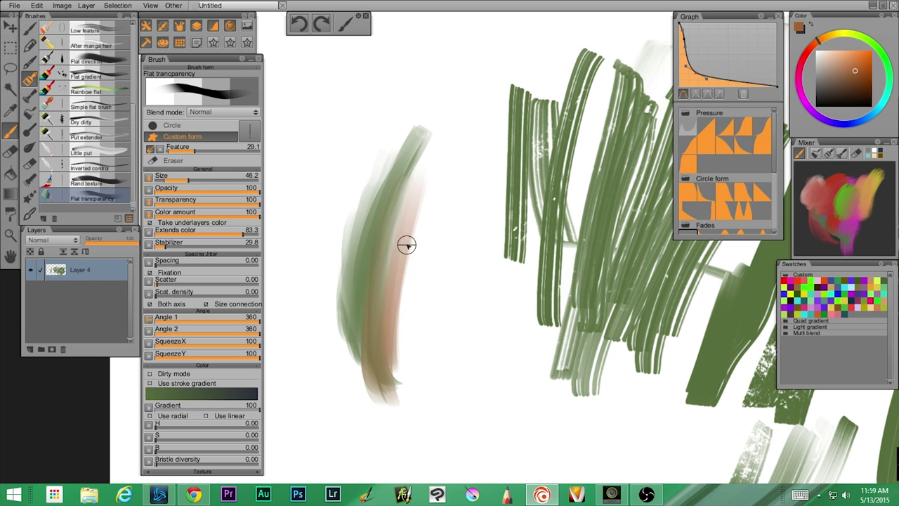
mouse_move(387, 369)
mouse_down()
mouse_move(419, 187)
mouse_move(387, 267)
mouse_move(403, 392)
mouse_move(377, 335)
mouse_move(432, 154)
mouse_move(421, 164)
mouse_move(415, 157)
mouse_move(419, 387)
mouse_move(408, 288)
mouse_move(401, 321)
mouse_move(375, 284)
mouse_up()
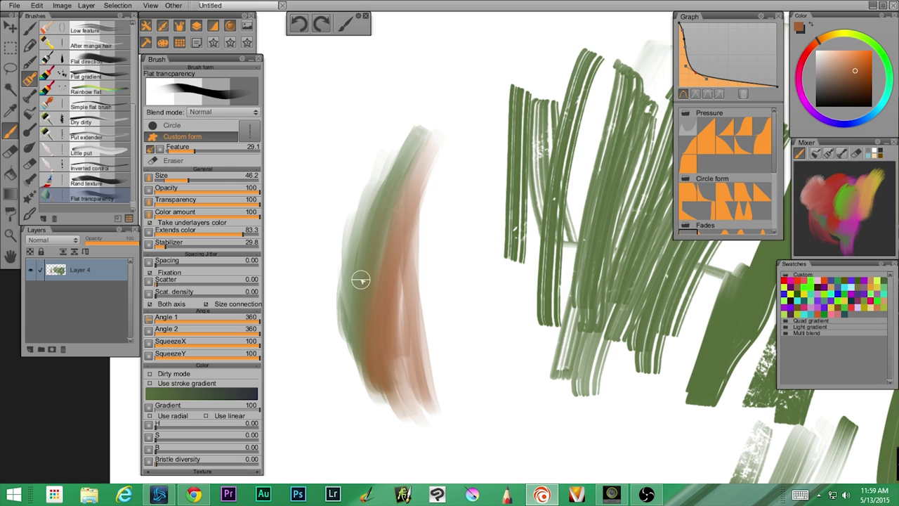
Show the brush set that contains the Mixer brush and Round camel hair presets.
scroll(136, 127, down, 1)
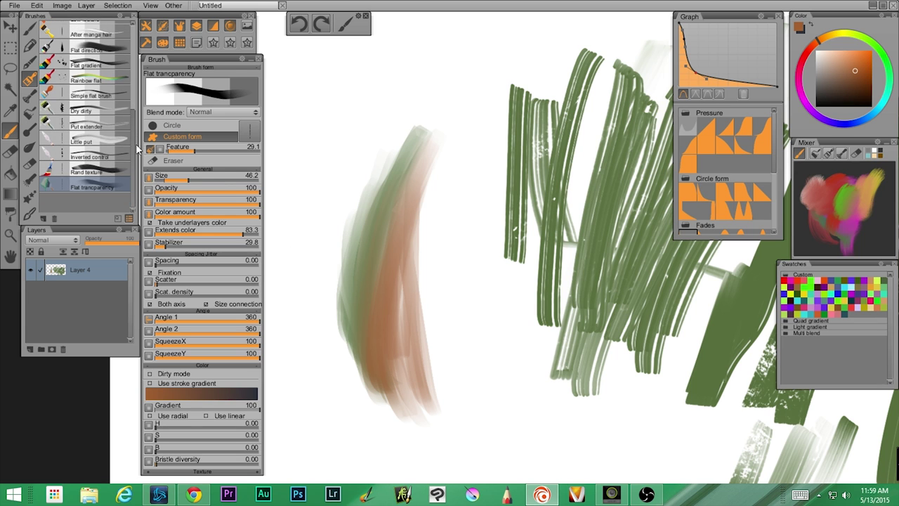
click(30, 98)
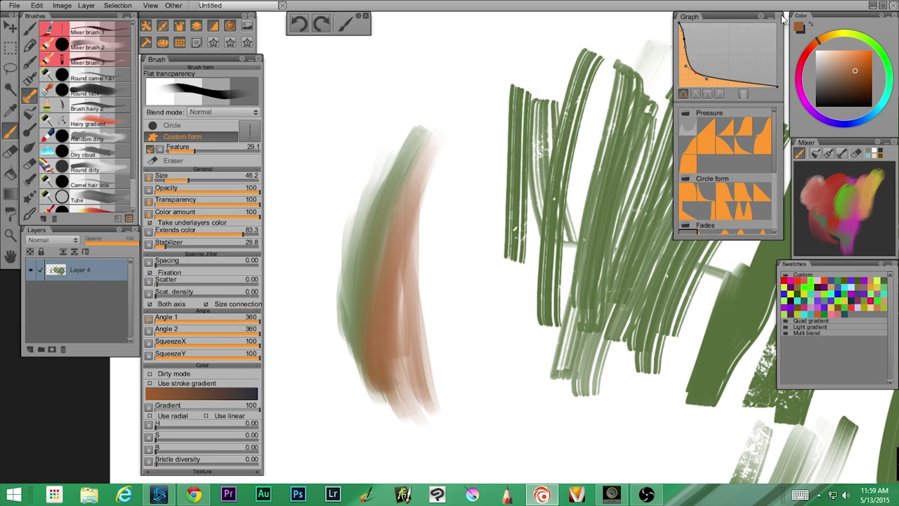
Paint orange-brown strokes over the crescent with the Mixer brush 1 preset, and compare its settings with those of Round camel hair.
click(81, 32)
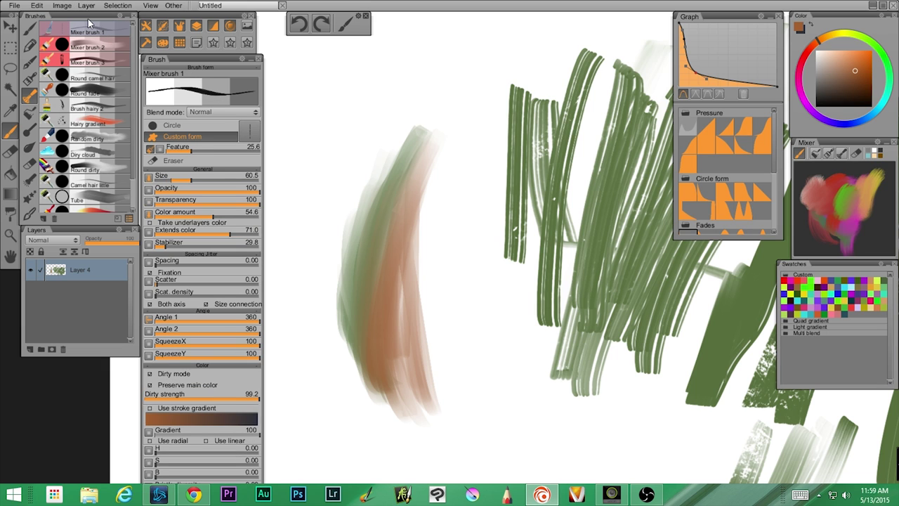
mouse_move(435, 153)
mouse_down()
mouse_move(414, 253)
mouse_move(380, 233)
mouse_move(361, 265)
mouse_move(345, 225)
mouse_move(373, 366)
mouse_move(343, 337)
mouse_up()
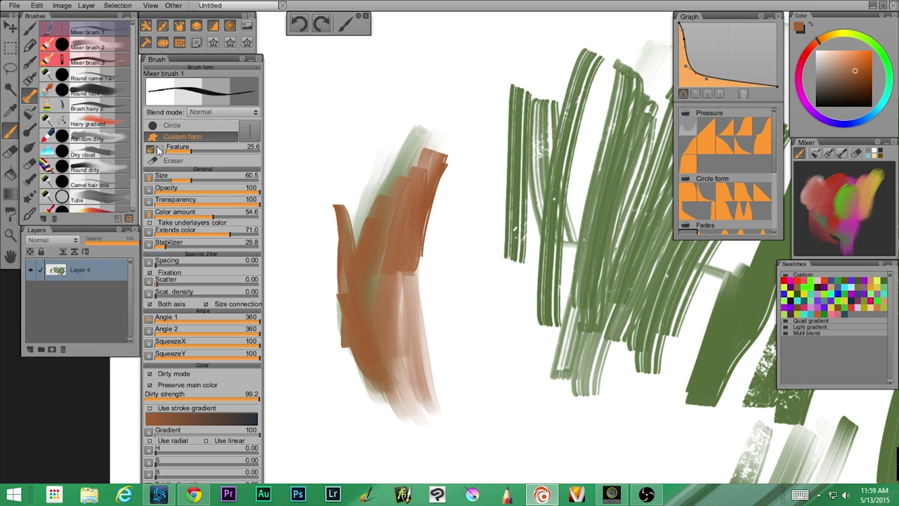
click(81, 79)
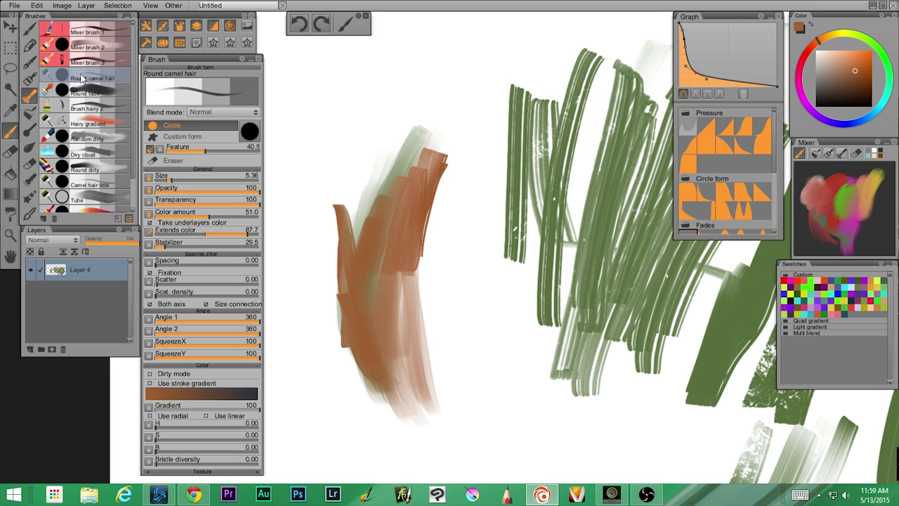
click(86, 32)
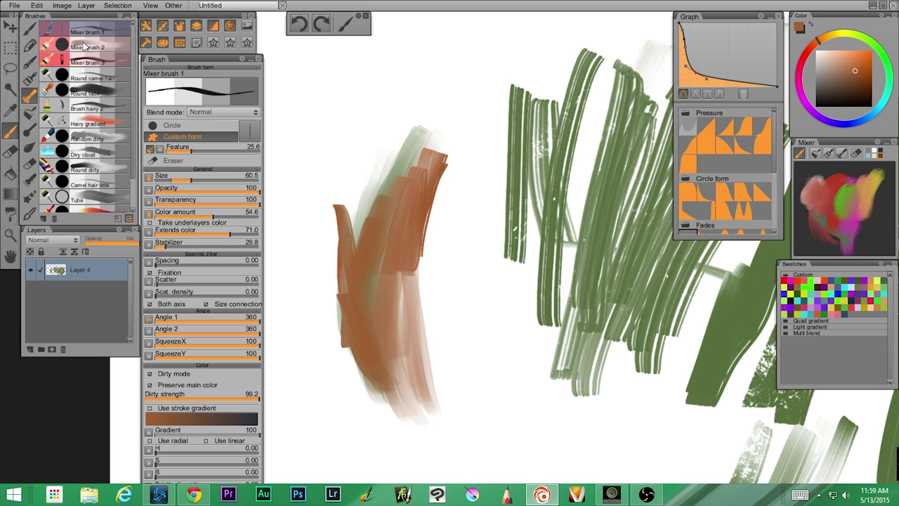
click(85, 77)
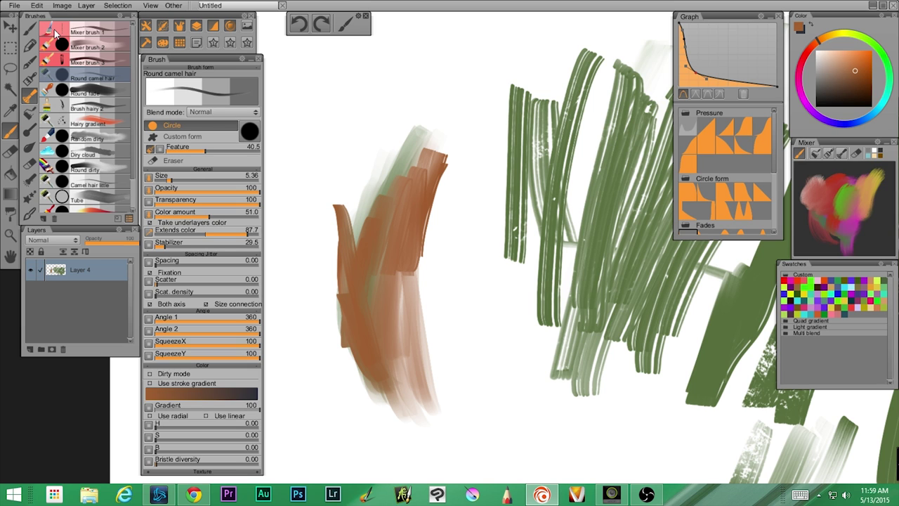
Blend orange-brown strokes into the green bristly strokes and the solid green patch with the Mixer brush 2 preset.
click(86, 46)
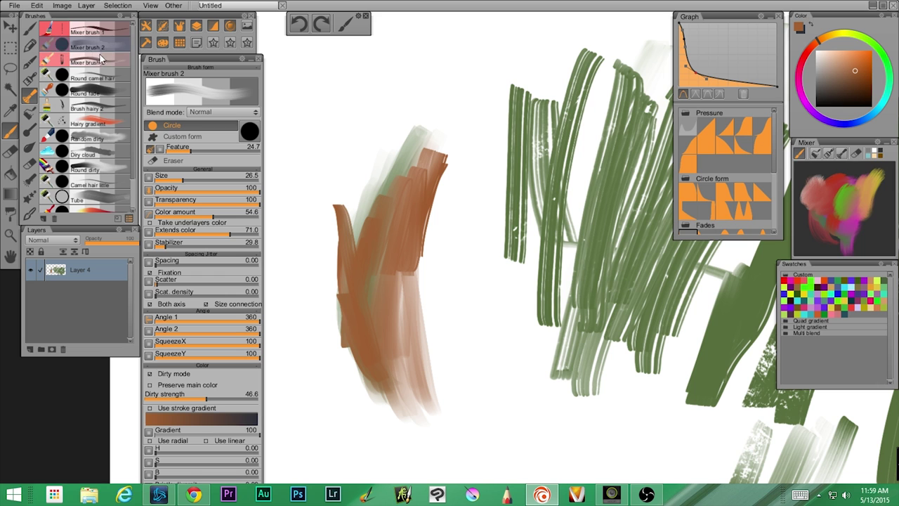
drag(528, 200, 377, 234)
mouse_move(507, 206)
mouse_down()
mouse_move(463, 283)
mouse_move(530, 183)
mouse_move(507, 312)
mouse_move(563, 236)
mouse_move(574, 244)
mouse_move(570, 327)
mouse_move(596, 279)
mouse_move(575, 267)
mouse_move(586, 241)
mouse_move(573, 242)
mouse_move(538, 288)
mouse_move(537, 227)
mouse_move(545, 335)
mouse_up()
mouse_move(523, 301)
mouse_down()
mouse_move(574, 240)
mouse_move(599, 229)
mouse_up()
mouse_move(570, 275)
mouse_down()
mouse_move(590, 221)
mouse_move(631, 203)
mouse_up()
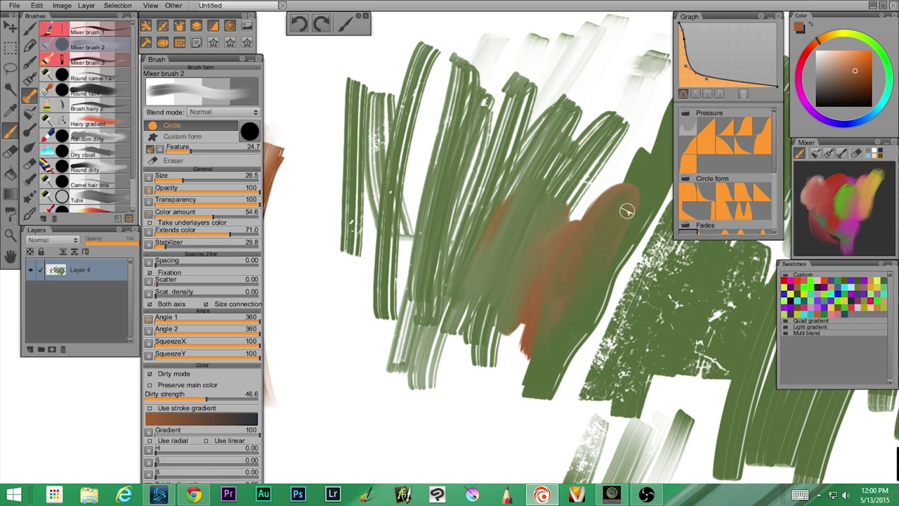
mouse_move(563, 250)
mouse_down()
mouse_move(508, 342)
mouse_move(493, 357)
mouse_move(497, 288)
mouse_move(464, 332)
mouse_up()
Smear color over the blended patch with Mixer brush 3, and cover the green strokes beside it with solid Mixer brush 1 strokes.
click(87, 62)
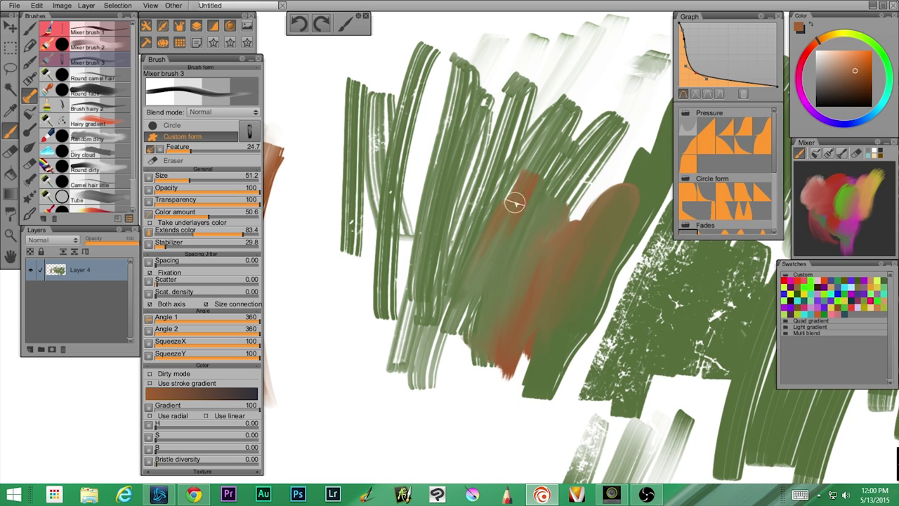
mouse_move(532, 164)
mouse_down()
mouse_move(504, 204)
mouse_move(575, 147)
mouse_move(536, 207)
mouse_move(543, 206)
mouse_move(541, 225)
mouse_move(590, 138)
mouse_move(582, 130)
mouse_move(551, 161)
mouse_move(532, 159)
mouse_move(568, 121)
mouse_move(580, 128)
mouse_move(576, 198)
mouse_move(532, 212)
mouse_move(546, 186)
mouse_move(576, 163)
mouse_move(580, 182)
mouse_move(541, 253)
mouse_move(554, 261)
mouse_move(614, 171)
mouse_move(586, 190)
mouse_move(628, 147)
mouse_move(612, 223)
mouse_move(634, 177)
mouse_move(613, 182)
mouse_move(576, 232)
mouse_up()
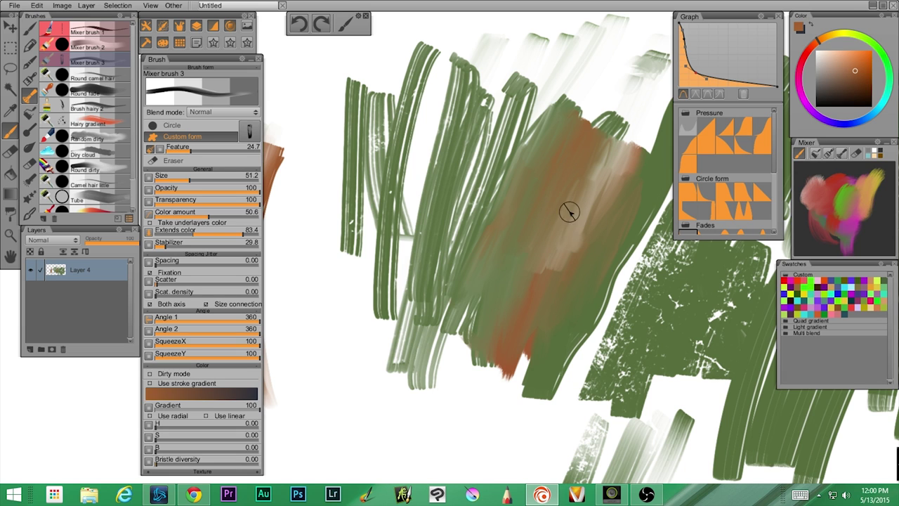
click(85, 32)
mouse_move(481, 165)
mouse_down()
mouse_move(453, 239)
mouse_move(512, 192)
mouse_move(484, 261)
mouse_move(442, 311)
mouse_move(450, 196)
mouse_up()
mouse_move(447, 236)
mouse_down()
mouse_move(454, 141)
mouse_move(485, 107)
mouse_move(484, 210)
mouse_move(502, 154)
mouse_up()
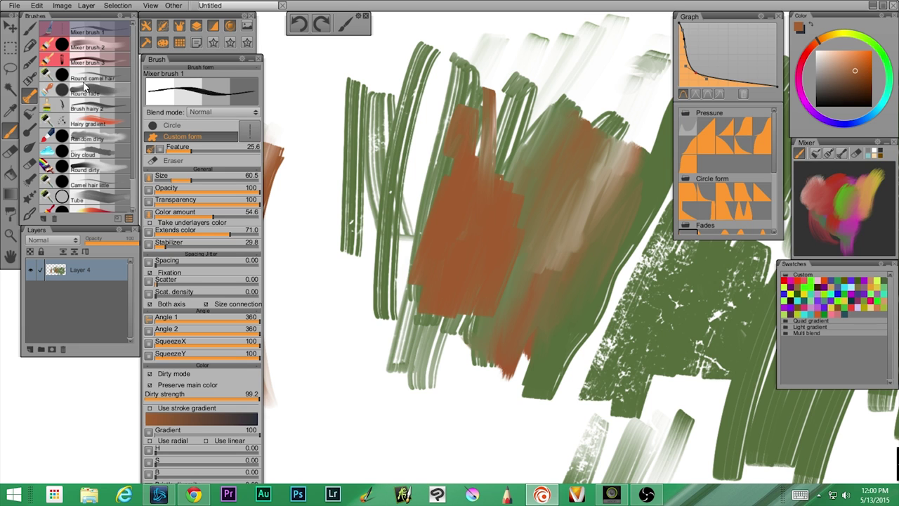
Undo the latest Mixer brush 1 and Mixer brush 3 strokes over the green area.
key(ctrl+z)
key(ctrl+z)
key(ctrl+z)
key(ctrl+z)
key(ctrl+z)
key(ctrl+z)
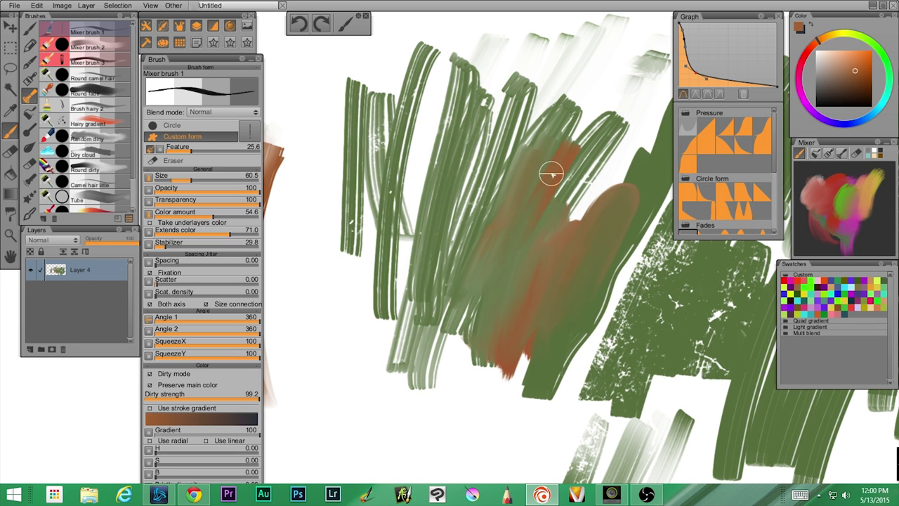
Add a new empty layer and delete Layer 4 to clear the canvas.
click(30, 349)
click(70, 294)
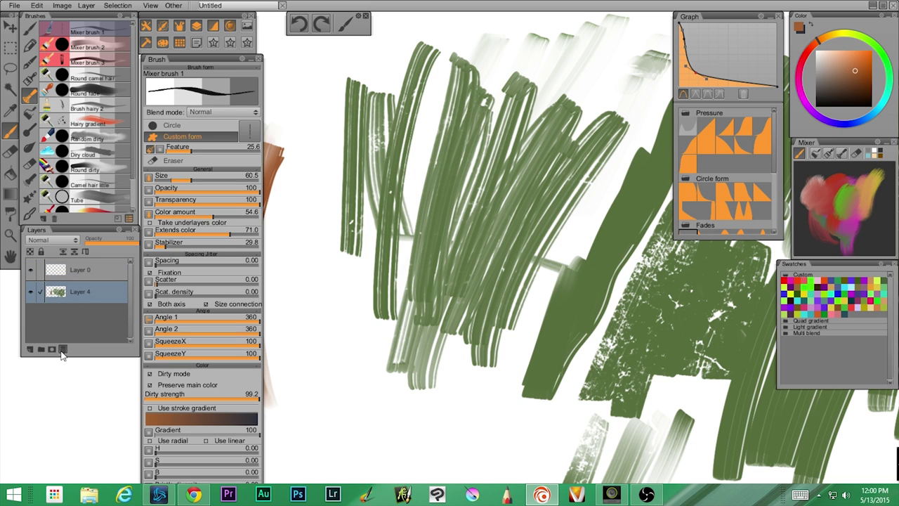
click(62, 349)
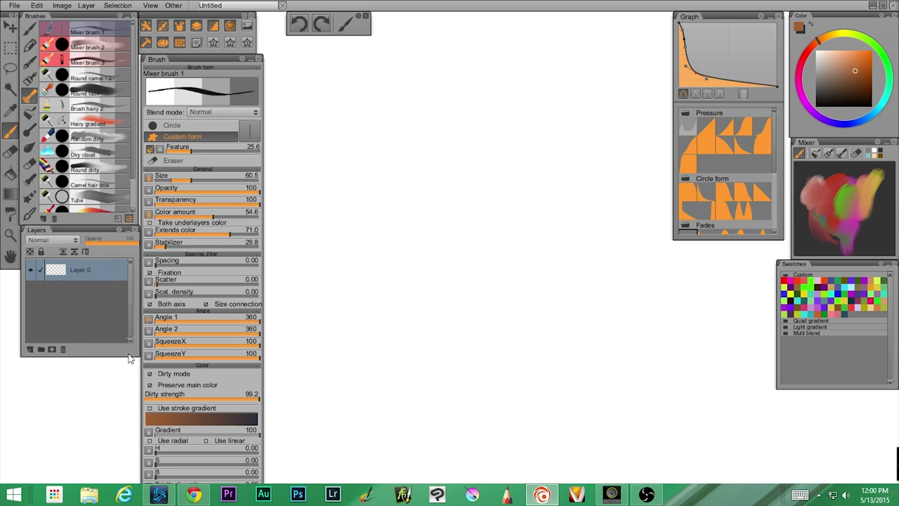
Paint two thin slanted orange-brown lines on the blank canvas with the Round camel hair preset.
click(88, 78)
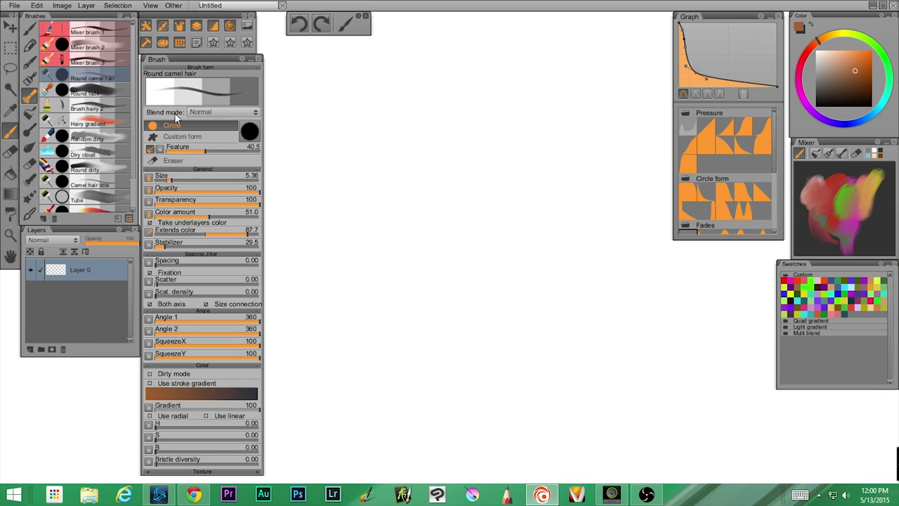
drag(464, 109, 398, 267)
drag(489, 125, 429, 276)
Enlarge the Round camel hair brush to size 144 and build up a wide slanted patch of soft streaks.
key(bracketright)
mouse_move(528, 149)
mouse_down()
mouse_move(432, 340)
mouse_move(496, 323)
mouse_up()
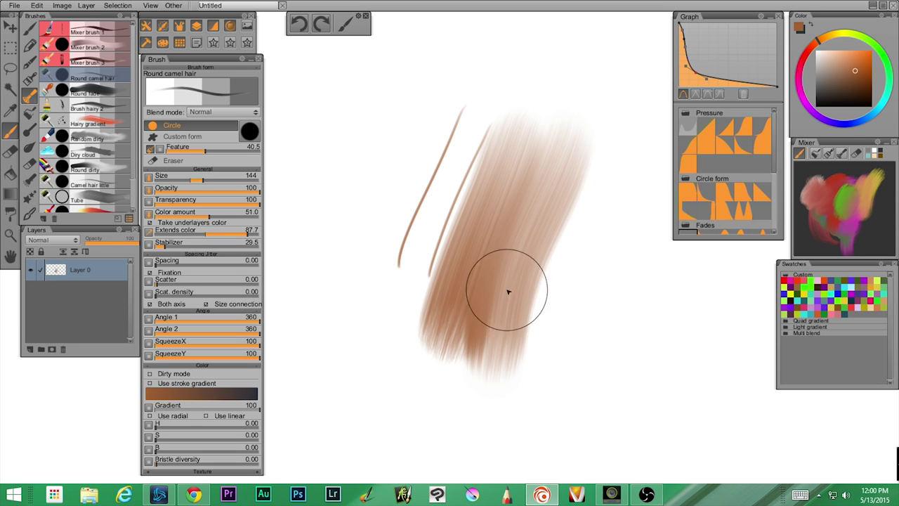
drag(591, 135, 532, 375)
drag(541, 126, 451, 313)
drag(494, 148, 415, 351)
drag(478, 116, 381, 372)
Paint separate slanted strokes that fade out on both sides of the patch with the Round fade preset.
click(58, 91)
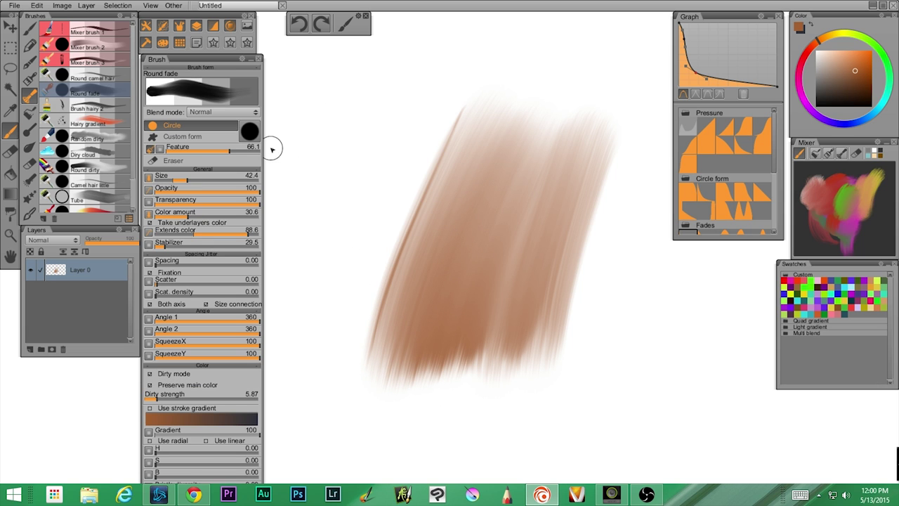
drag(377, 70, 313, 248)
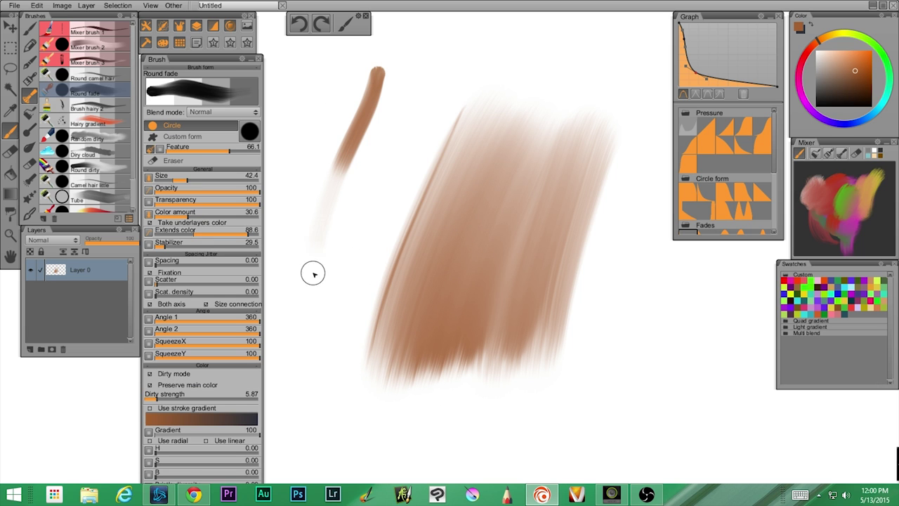
mouse_move(420, 73)
mouse_down()
mouse_move(361, 256)
mouse_move(354, 332)
mouse_up()
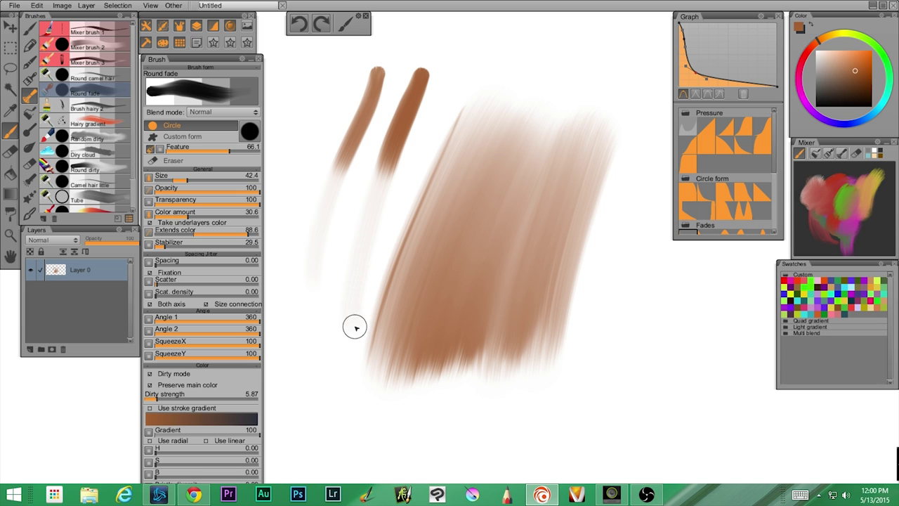
drag(346, 61, 313, 280)
mouse_move(465, 62)
mouse_down()
mouse_move(420, 146)
mouse_move(366, 294)
mouse_up()
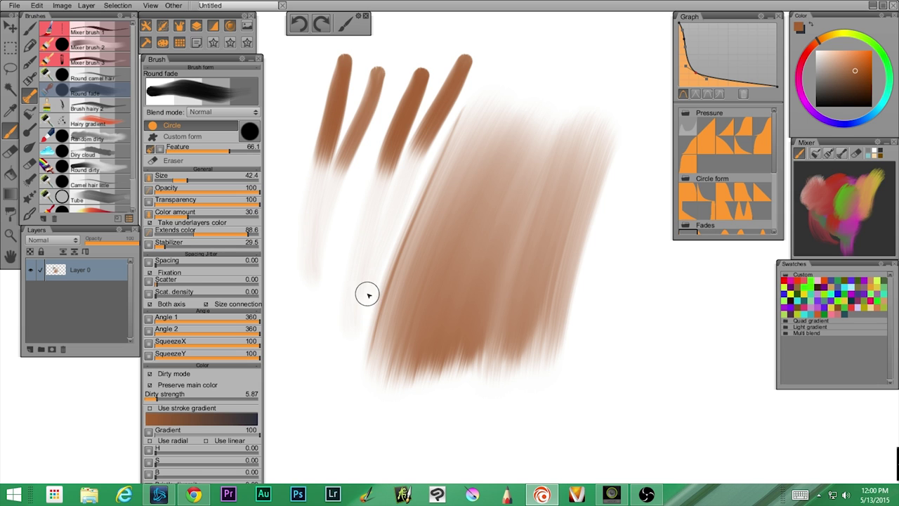
drag(652, 84, 555, 424)
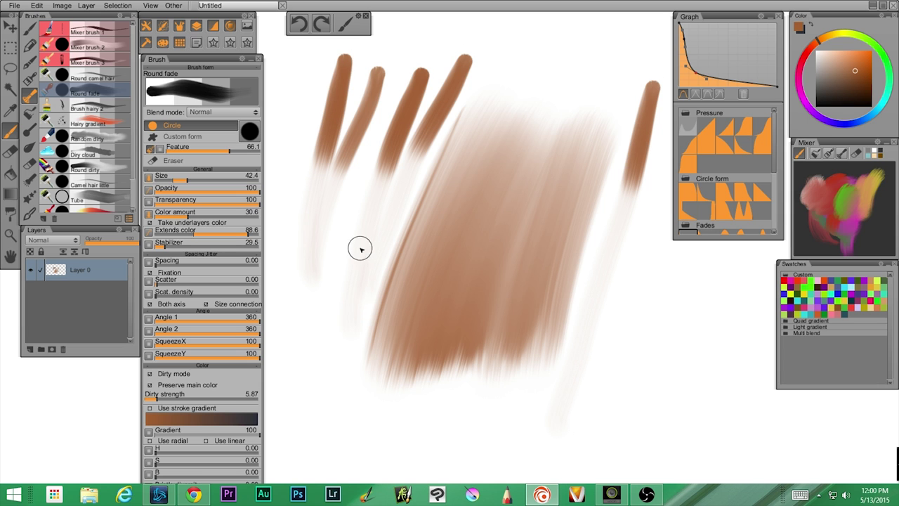
Layer shorter Round fade strokes over the faint tails of the strokes left of the patch.
drag(371, 204, 318, 431)
drag(344, 209, 303, 366)
drag(338, 182, 312, 309)
drag(323, 184, 305, 321)
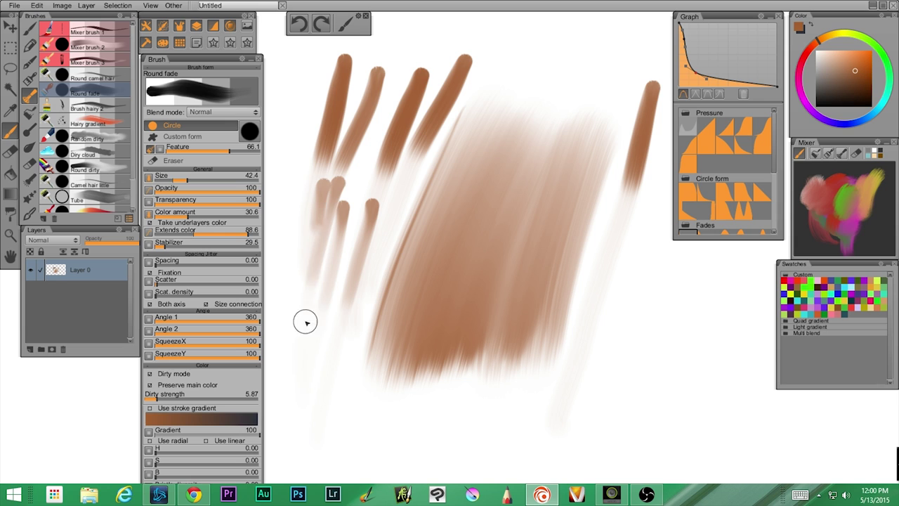
drag(305, 170, 311, 383)
drag(298, 186, 319, 361)
Undo all the Round fade and Round camel hair strokes until the canvas is blank.
key(ctrl+z)
key(ctrl+z)
key(ctrl+z)
key(ctrl+z)
key(ctrl+z)
key(ctrl+z)
key(ctrl+z)
key(ctrl+z)
key(ctrl+z)
key(ctrl+z)
key(ctrl+z)
key(ctrl+z)
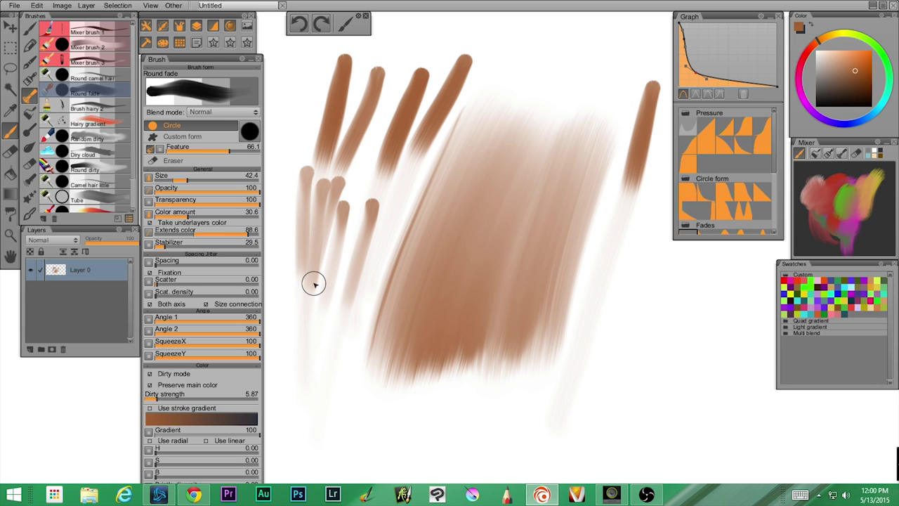
key(ctrl+z)
key(ctrl+z)
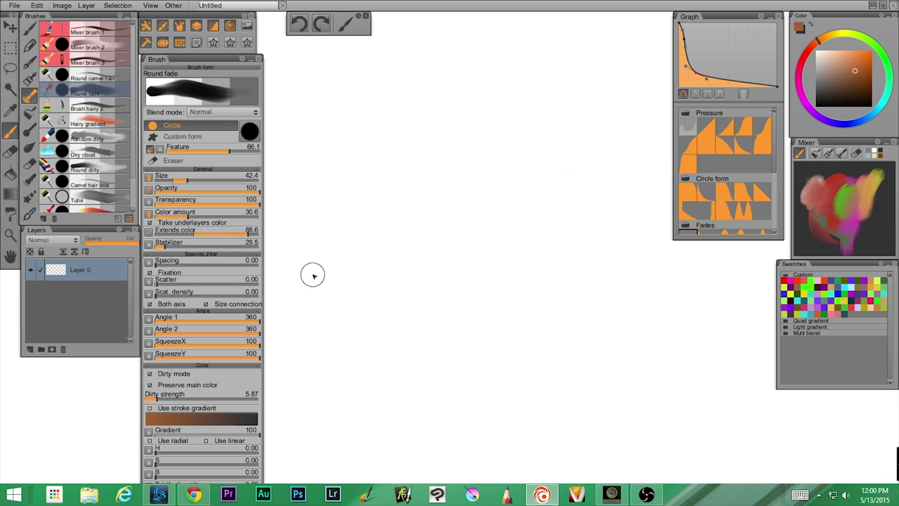
Build up a curved orange-brown lock of hair in the canvas center with the Brush hairy 2 preset.
click(87, 108)
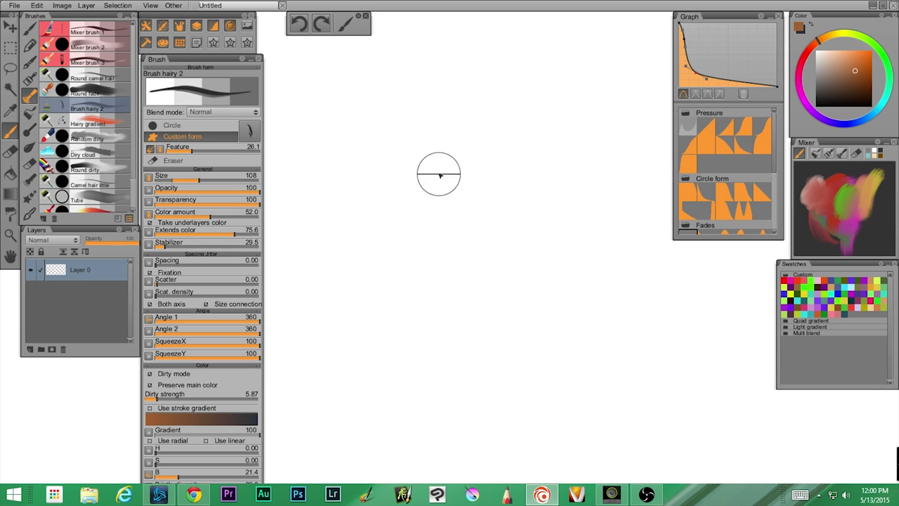
mouse_move(450, 100)
mouse_down()
mouse_move(394, 267)
mouse_move(424, 330)
mouse_up()
drag(459, 145, 439, 341)
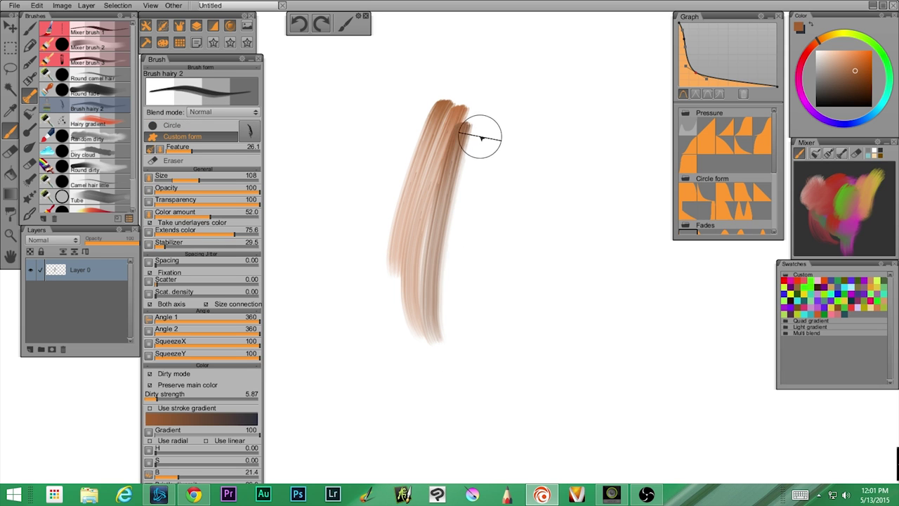
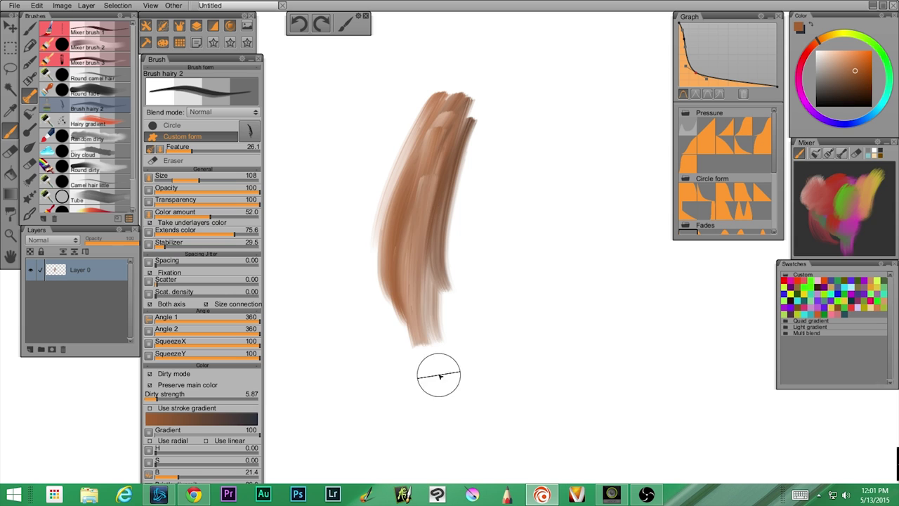
drag(443, 267, 468, 368)
drag(466, 107, 481, 407)
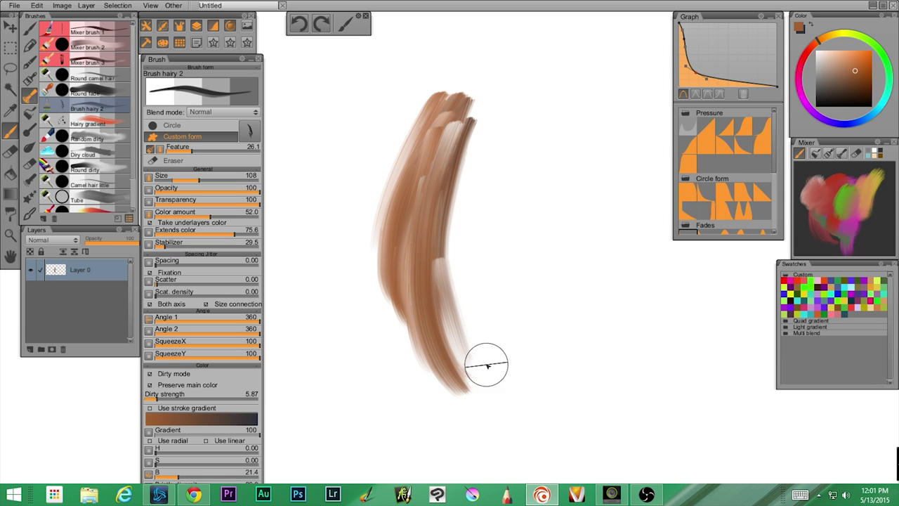
drag(434, 157, 450, 393)
drag(443, 124, 428, 404)
drag(480, 132, 501, 404)
mouse_move(455, 133)
mouse_down()
mouse_move(503, 79)
mouse_move(552, 83)
mouse_move(464, 198)
mouse_up()
Paint arching strands that sweep from a parting at the upper right down into the lock of hair.
mouse_move(545, 72)
mouse_down()
mouse_move(478, 145)
mouse_move(446, 150)
mouse_up()
drag(532, 56, 435, 228)
drag(578, 80, 425, 138)
drag(500, 65, 443, 375)
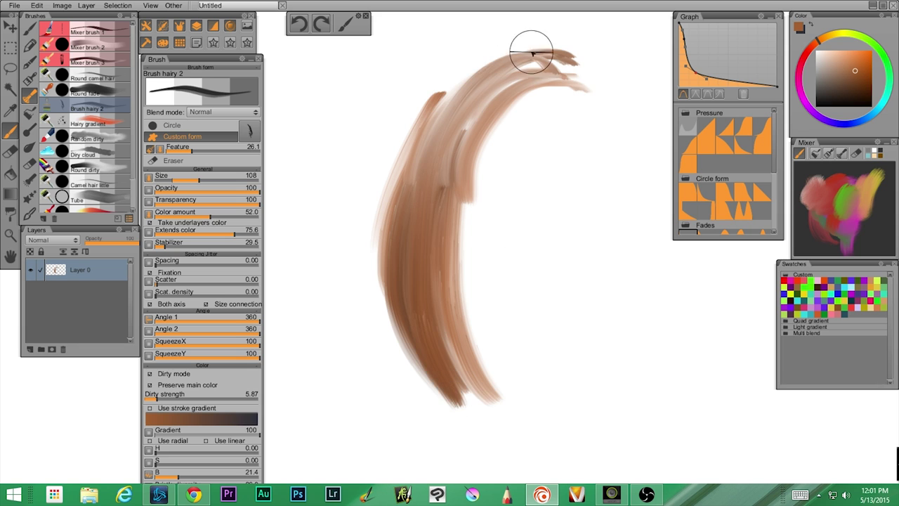
drag(576, 77, 482, 434)
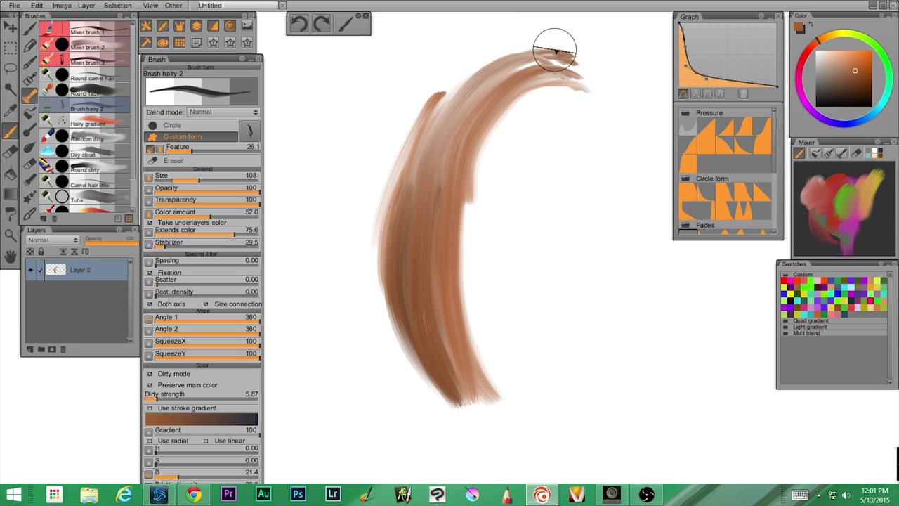
drag(556, 50, 401, 157)
drag(538, 40, 392, 242)
Paint a matching right side of the hairstyle with long curved Brush hairy 2 strands running down from the parting.
mouse_move(453, 102)
mouse_down()
mouse_move(508, 245)
mouse_move(431, 97)
mouse_move(572, 291)
mouse_up()
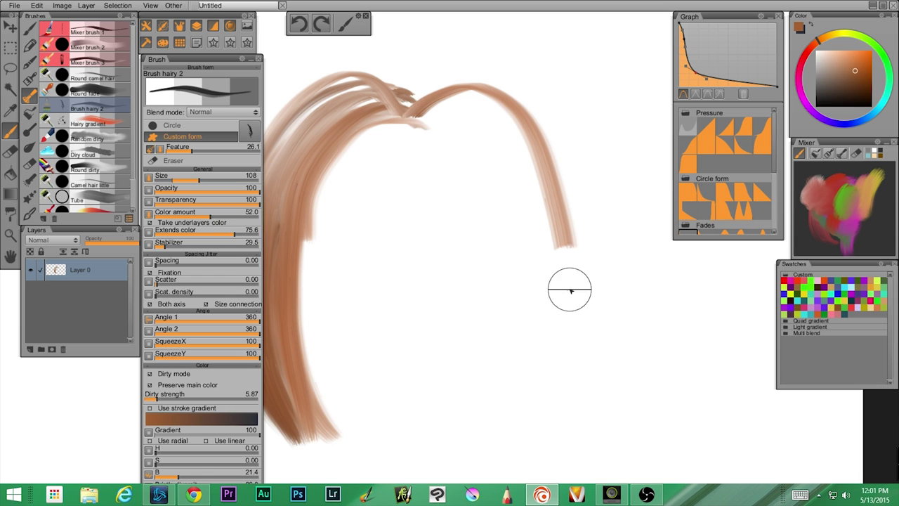
mouse_move(408, 90)
mouse_down()
mouse_move(539, 136)
mouse_move(555, 470)
mouse_up()
mouse_move(418, 106)
mouse_down()
mouse_move(502, 94)
mouse_move(485, 470)
mouse_up()
mouse_move(513, 106)
mouse_down()
mouse_move(583, 291)
mouse_move(486, 457)
mouse_up()
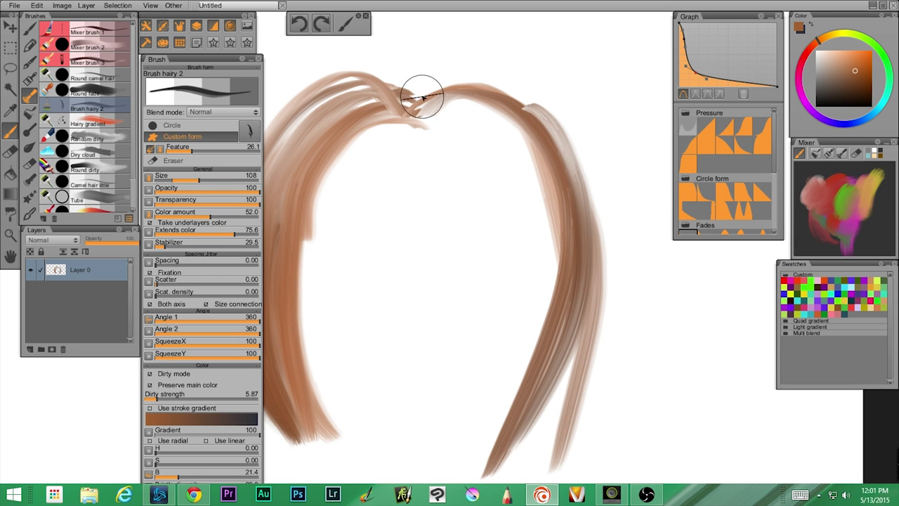
mouse_move(409, 93)
mouse_down()
mouse_move(544, 101)
mouse_move(562, 381)
mouse_up()
drag(595, 165, 509, 457)
mouse_move(578, 190)
mouse_down()
mouse_move(522, 442)
mouse_move(582, 301)
mouse_move(589, 199)
mouse_move(477, 73)
mouse_move(429, 107)
mouse_move(405, 103)
mouse_move(505, 92)
mouse_move(427, 146)
mouse_move(406, 92)
mouse_move(491, 113)
mouse_move(424, 104)
mouse_move(460, 109)
mouse_move(492, 68)
mouse_move(428, 89)
mouse_move(597, 240)
mouse_move(540, 261)
mouse_move(603, 290)
mouse_move(535, 439)
mouse_move(564, 358)
mouse_move(572, 363)
mouse_move(596, 183)
mouse_move(532, 337)
mouse_up()
drag(617, 211, 526, 361)
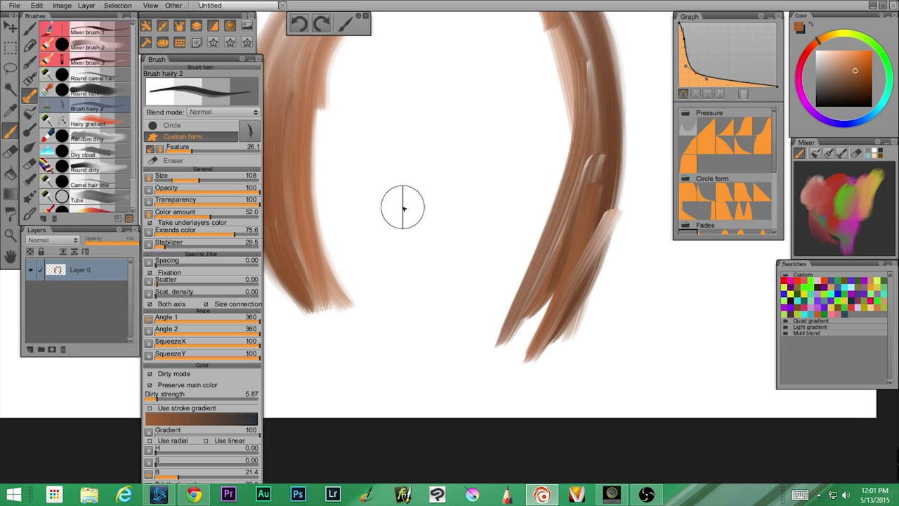
Add dark fine strands over the left side of the hair with the Hairy gradient preset.
click(112, 124)
mouse_move(431, 147)
mouse_down()
mouse_move(533, 255)
mouse_move(528, 250)
mouse_up()
mouse_move(460, 58)
mouse_down()
mouse_move(379, 256)
mouse_move(370, 305)
mouse_up()
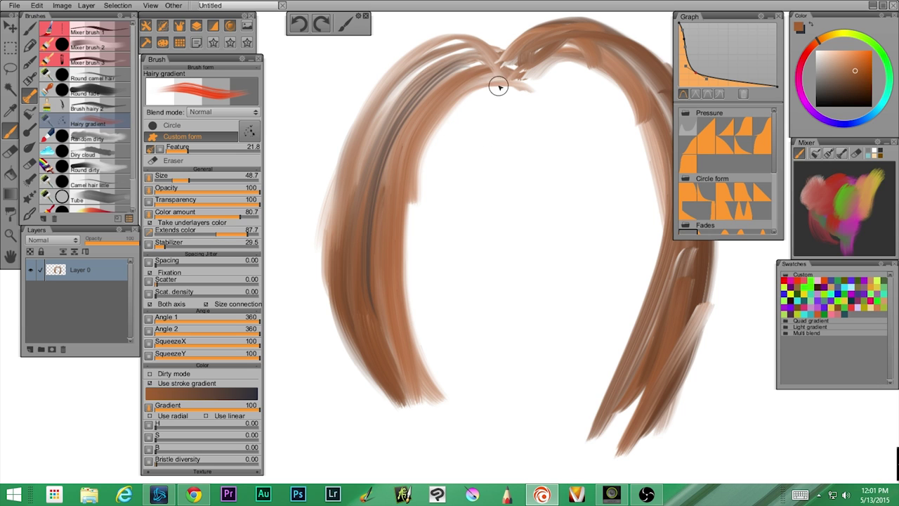
drag(449, 78, 397, 365)
drag(435, 92, 429, 390)
drag(460, 78, 359, 298)
mouse_move(472, 80)
mouse_down()
mouse_move(339, 224)
mouse_move(338, 329)
mouse_up()
mouse_move(458, 80)
mouse_down()
mouse_move(349, 255)
mouse_move(352, 387)
mouse_up()
Paint Hairy gradient strands along the outer left edge of the hair and across its upper left curve.
mouse_move(314, 67)
mouse_down()
mouse_move(284, 192)
mouse_move(310, 320)
mouse_up()
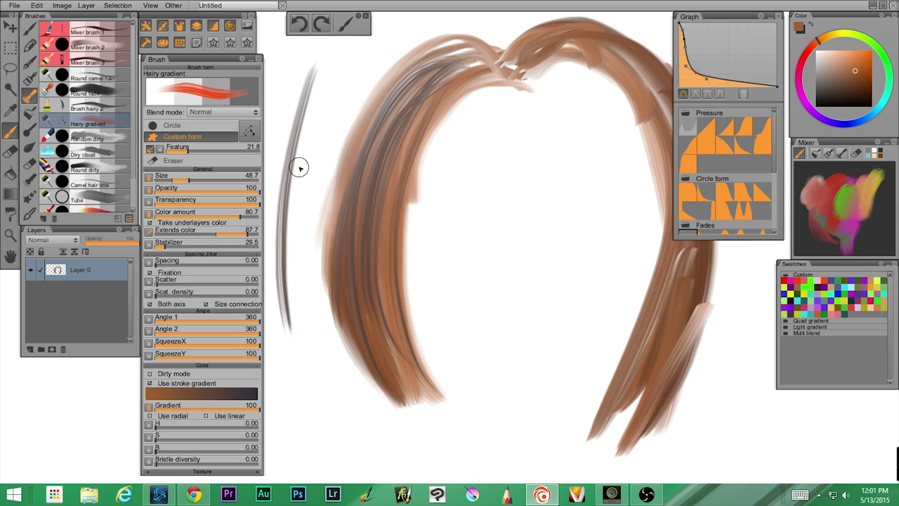
drag(305, 149, 335, 402)
mouse_move(472, 55)
mouse_down()
mouse_move(387, 248)
mouse_move(361, 139)
mouse_move(337, 217)
mouse_up()
mouse_move(501, 56)
mouse_down()
mouse_move(437, 97)
mouse_move(473, 94)
mouse_move(476, 54)
mouse_move(373, 205)
mouse_move(441, 409)
mouse_move(366, 326)
mouse_up()
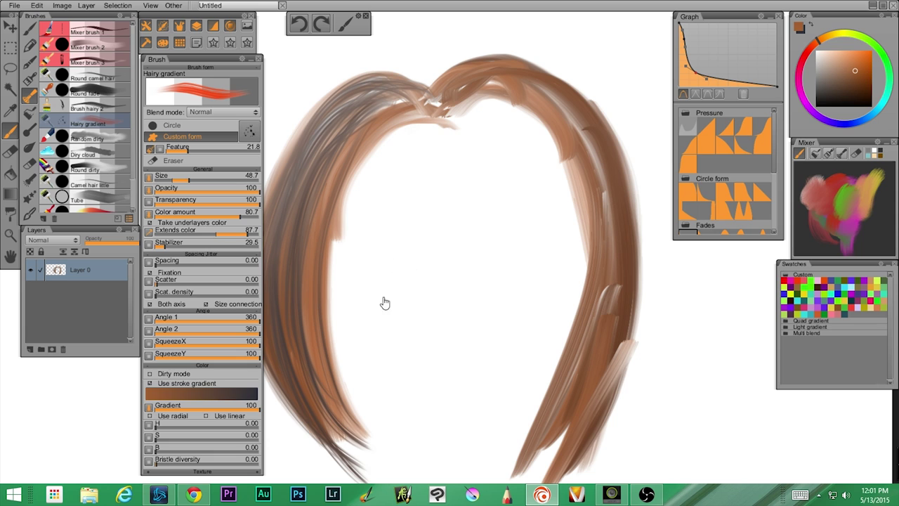
Add dark Hairy gradient strands along the right side of the hairstyle, from the parting down to the tips and outer edge.
mouse_move(458, 99)
mouse_down()
mouse_move(548, 134)
mouse_move(495, 436)
mouse_up()
mouse_move(444, 119)
mouse_down()
mouse_move(538, 140)
mouse_move(494, 476)
mouse_up()
mouse_move(515, 107)
mouse_down()
mouse_move(582, 347)
mouse_move(546, 446)
mouse_up()
drag(508, 75, 532, 453)
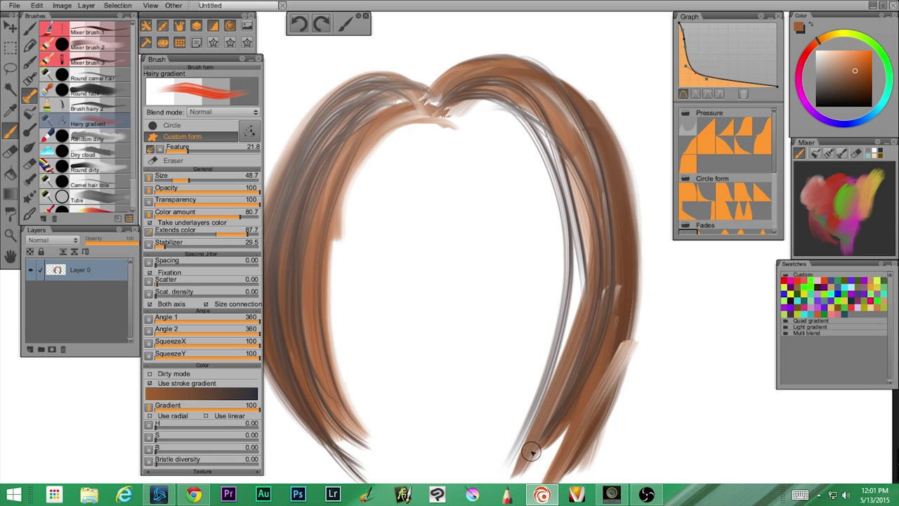
drag(519, 84, 597, 414)
drag(494, 72, 593, 422)
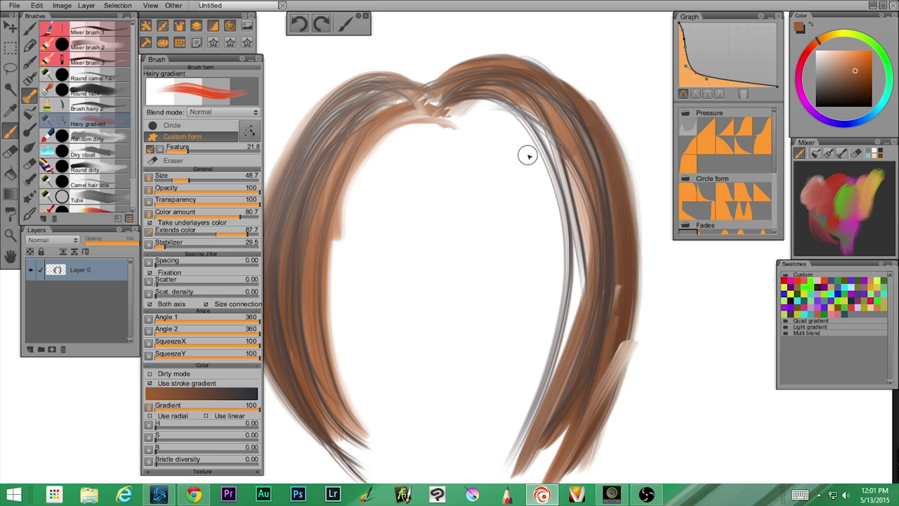
drag(526, 155, 642, 330)
drag(594, 134, 525, 483)
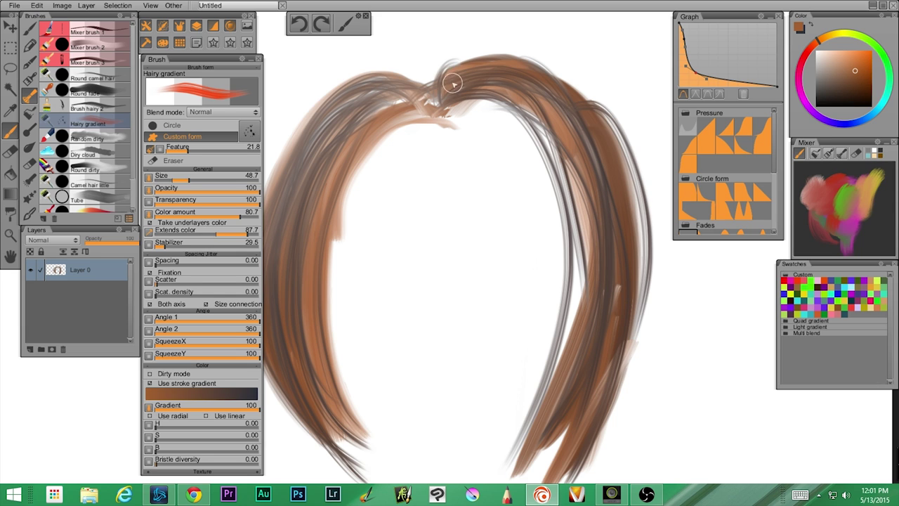
Paint Hairy gradient strands arching from the parting over the right crown and down into the right side of the hair.
mouse_move(425, 78)
mouse_down()
mouse_move(444, 88)
mouse_move(424, 94)
mouse_move(419, 85)
mouse_move(377, 82)
mouse_move(381, 75)
mouse_move(406, 70)
mouse_move(352, 140)
mouse_move(310, 151)
mouse_move(543, 143)
mouse_up()
drag(450, 70, 575, 165)
mouse_move(422, 76)
mouse_down()
mouse_move(586, 117)
mouse_move(618, 302)
mouse_up()
mouse_move(457, 57)
mouse_down()
mouse_move(635, 276)
mouse_move(636, 365)
mouse_move(526, 175)
mouse_move(510, 445)
mouse_up()
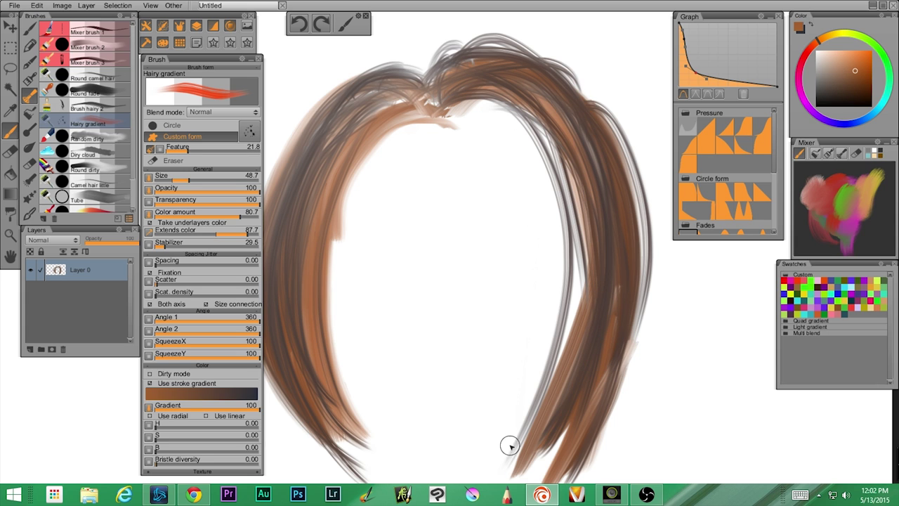
drag(474, 65, 609, 368)
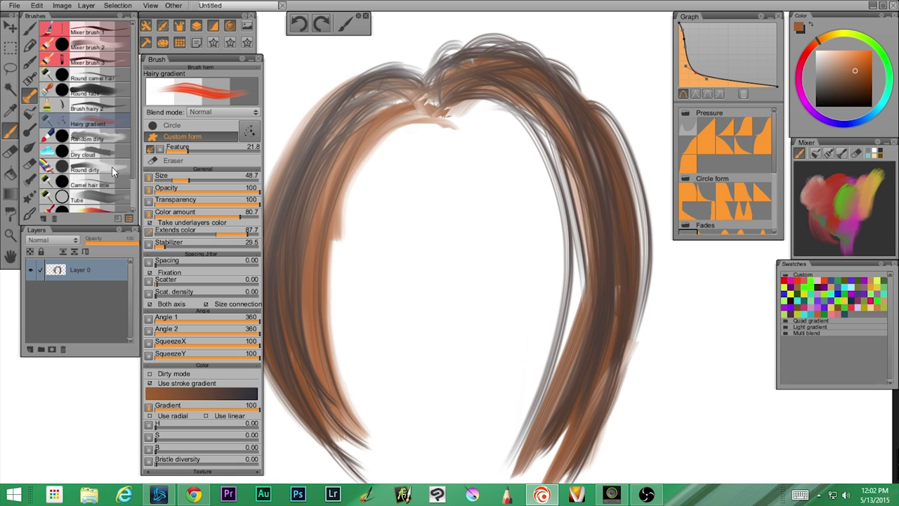
Try a short Hairy gradient stroke in the empty area between the two sides of the hair.
drag(394, 213, 452, 144)
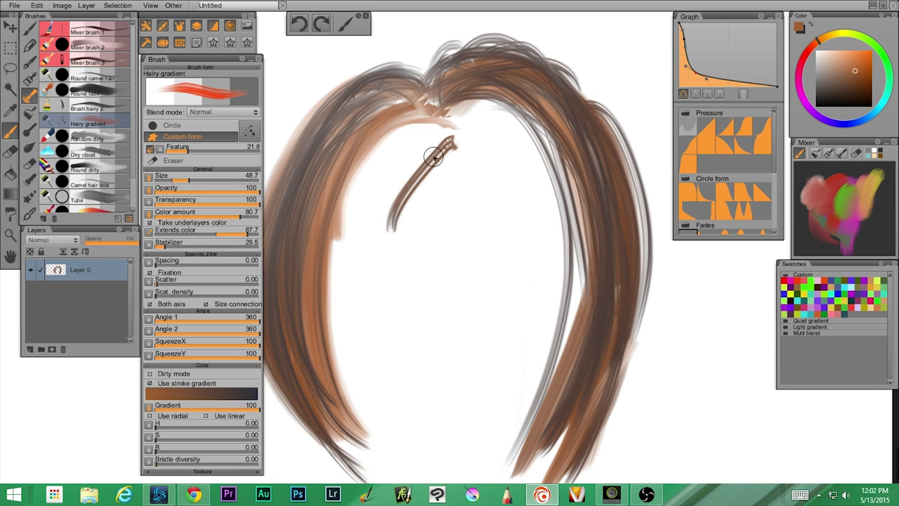
key(ctrl+z)
mouse_move(449, 227)
mouse_down()
mouse_move(514, 161)
mouse_move(480, 121)
mouse_up()
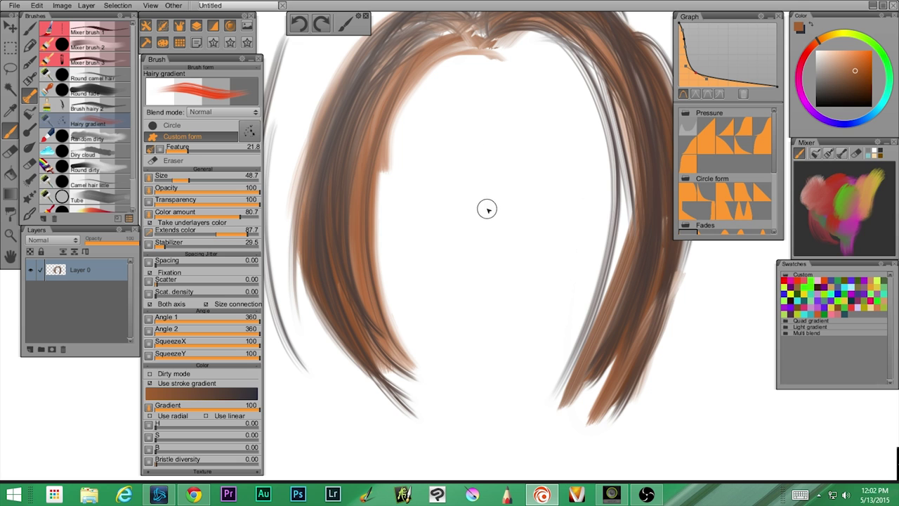
Paint overlapping brown streaks in the empty area left of the hairstyle with the Random dirty preset.
drag(490, 211, 476, 216)
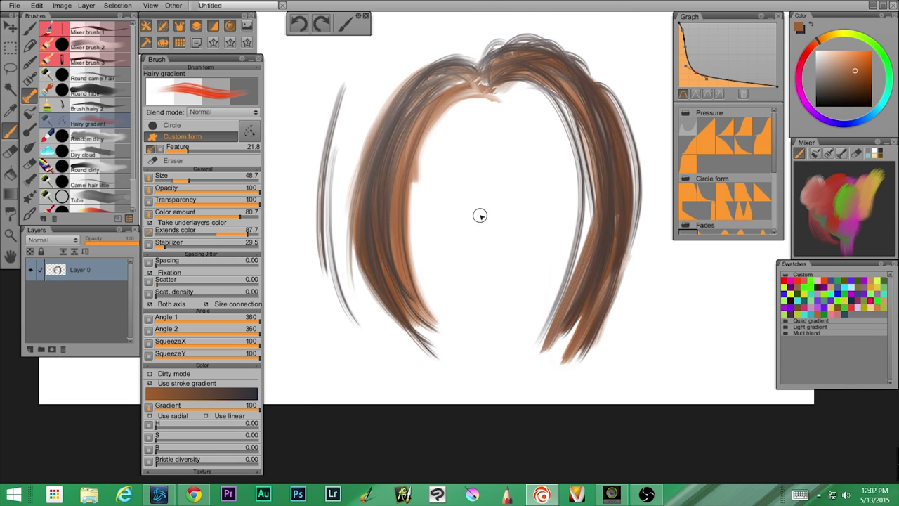
mouse_move(480, 220)
mouse_down()
mouse_move(512, 229)
mouse_move(467, 234)
mouse_move(484, 235)
mouse_move(473, 267)
mouse_move(542, 261)
mouse_move(488, 215)
mouse_move(510, 251)
mouse_move(493, 258)
mouse_up()
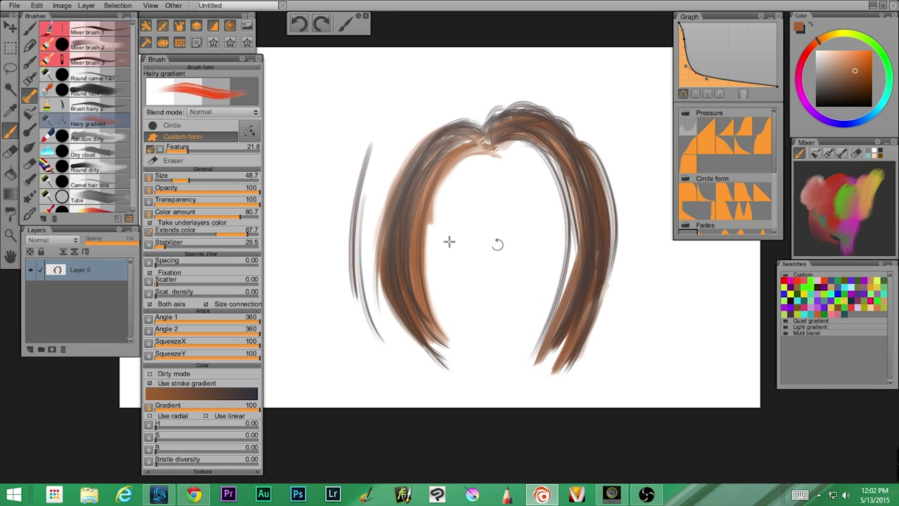
click(85, 138)
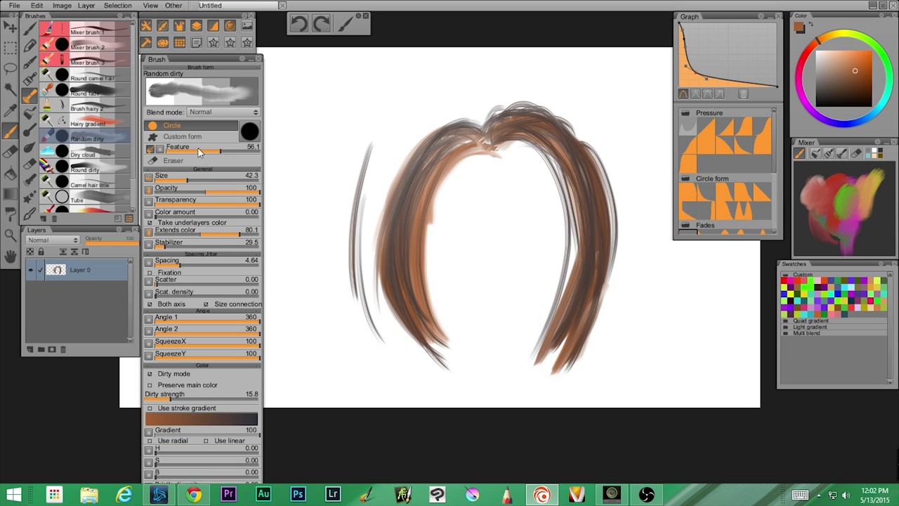
mouse_move(366, 102)
mouse_down()
mouse_move(339, 273)
mouse_move(339, 229)
mouse_move(338, 261)
mouse_up()
mouse_move(386, 107)
mouse_down()
mouse_move(350, 211)
mouse_move(353, 203)
mouse_move(339, 210)
mouse_up()
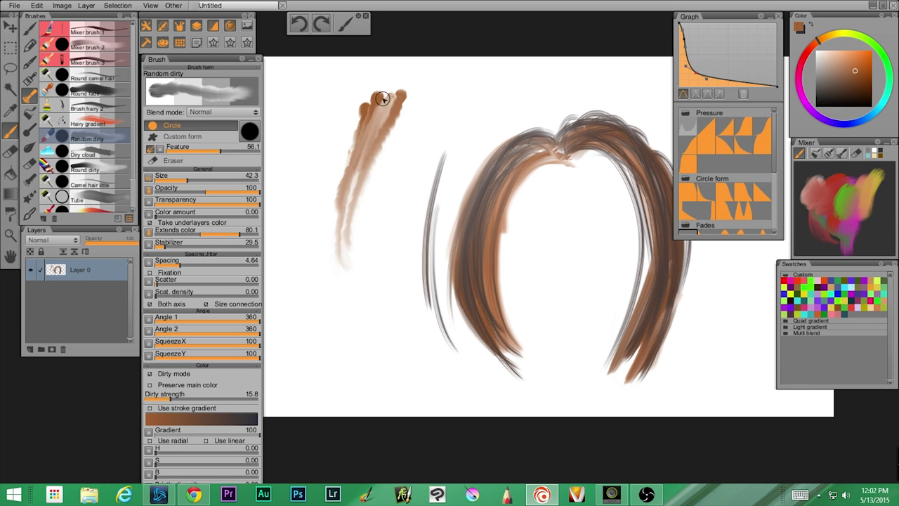
mouse_move(352, 131)
mouse_down()
mouse_move(358, 98)
mouse_move(401, 115)
mouse_move(372, 145)
mouse_move(372, 122)
mouse_move(349, 172)
mouse_move(363, 218)
mouse_move(376, 196)
mouse_move(347, 237)
mouse_move(344, 132)
mouse_up()
mouse_move(322, 187)
mouse_down()
mouse_move(328, 215)
mouse_move(339, 199)
mouse_move(299, 163)
mouse_up()
Paint solid brown Dry cloud strokes over the top of the pale streaks and out toward the hairstyle.
click(107, 152)
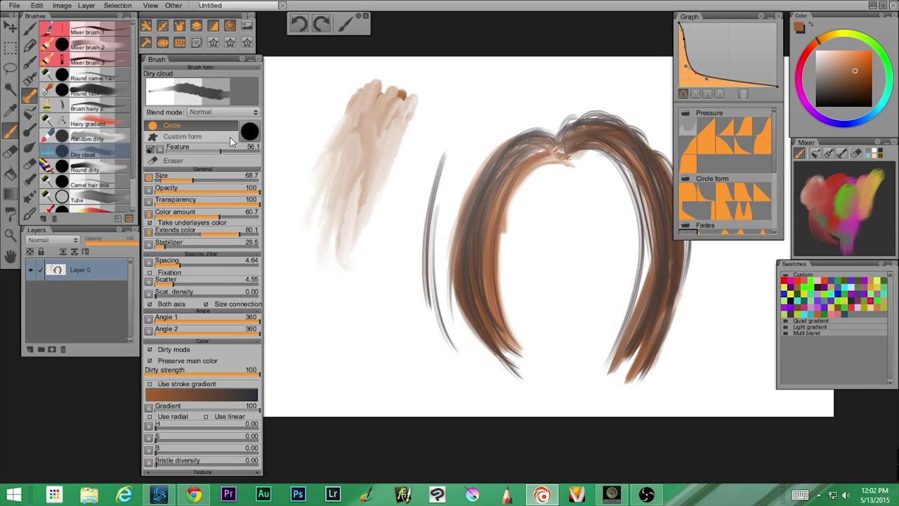
mouse_move(454, 97)
mouse_down()
mouse_move(464, 90)
mouse_move(477, 100)
mouse_up()
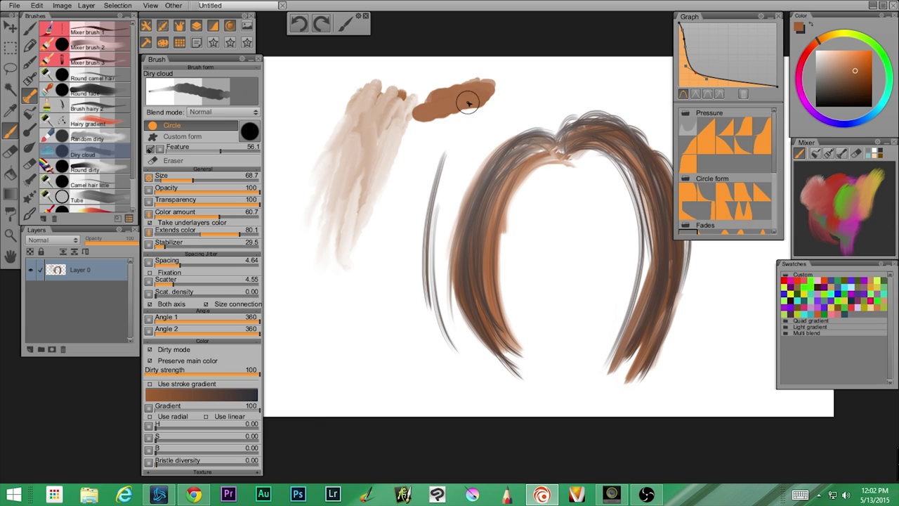
mouse_move(388, 119)
mouse_down()
mouse_move(412, 89)
mouse_move(357, 116)
mouse_move(361, 94)
mouse_move(377, 140)
mouse_move(464, 85)
mouse_up()
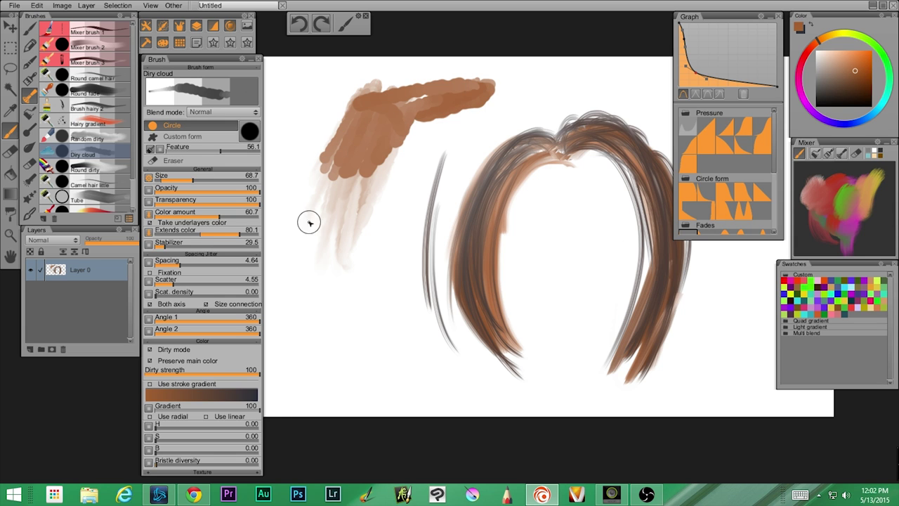
Pull fading downward streaks beside and through the brown Dry cloud patch with the Round dirty preset.
click(84, 169)
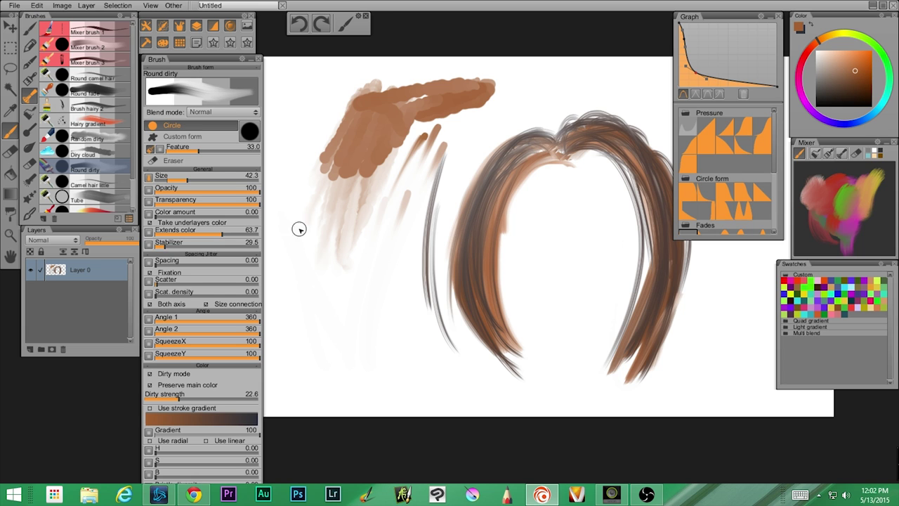
drag(364, 128, 336, 271)
mouse_move(393, 114)
mouse_down()
mouse_move(369, 200)
mouse_move(337, 253)
mouse_up()
mouse_move(379, 100)
mouse_down()
mouse_move(339, 261)
mouse_move(330, 239)
mouse_up()
drag(356, 116, 328, 311)
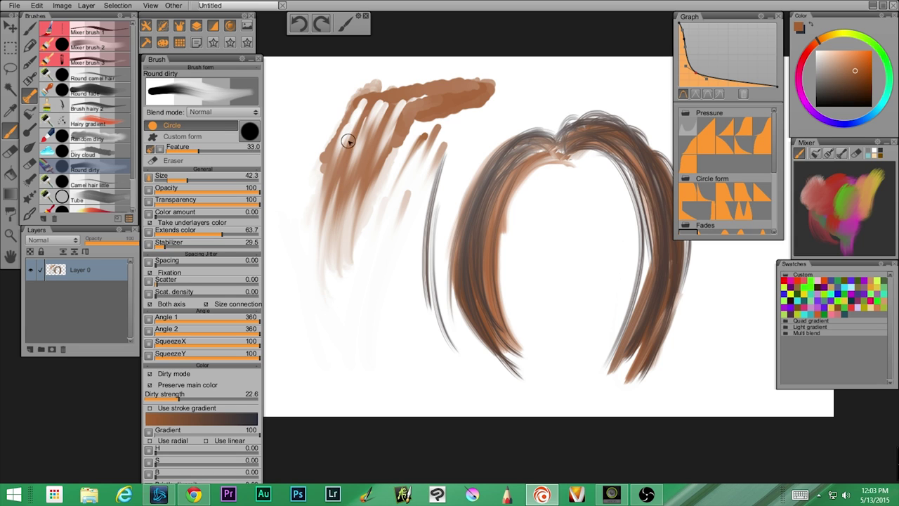
drag(348, 141, 336, 281)
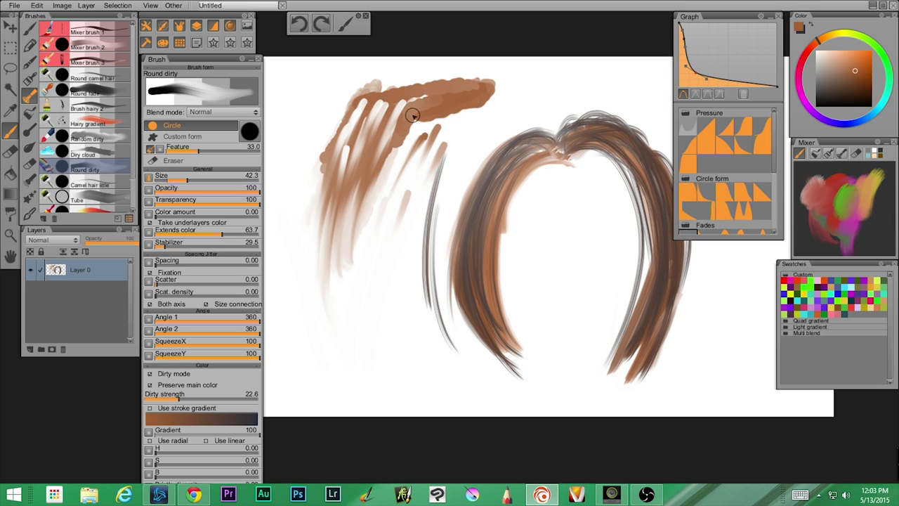
Paint brown Dry cloud zigzag strokes in the blank area left of the streaked patch.
click(84, 154)
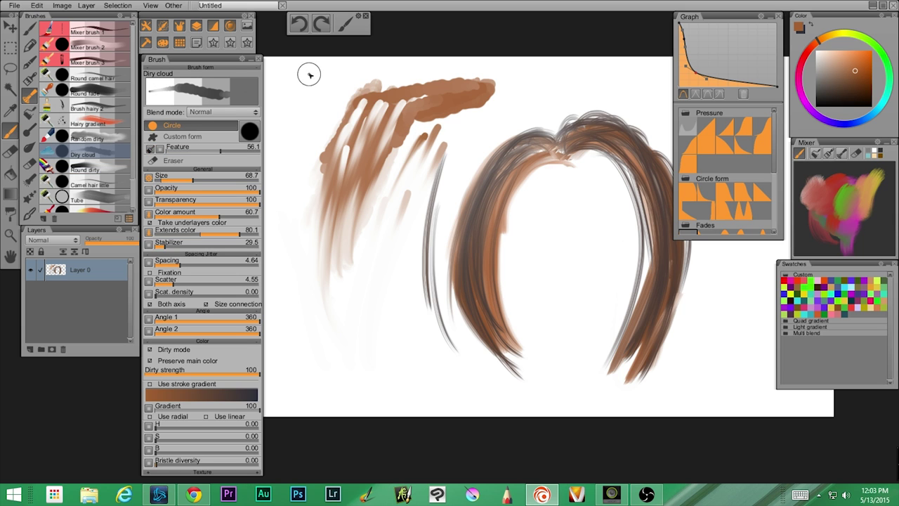
drag(307, 77, 288, 141)
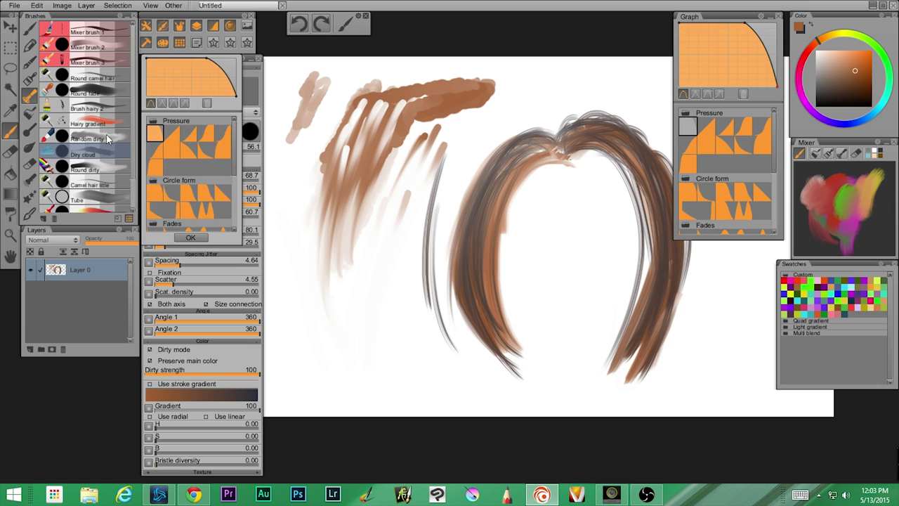
mouse_move(307, 136)
mouse_down()
mouse_move(289, 191)
mouse_move(321, 111)
mouse_move(287, 148)
mouse_up()
Draw a thin curved line at size 4.10 in the canvas's lower left with the Camel hair little preset.
scroll(133, 167, down, 2)
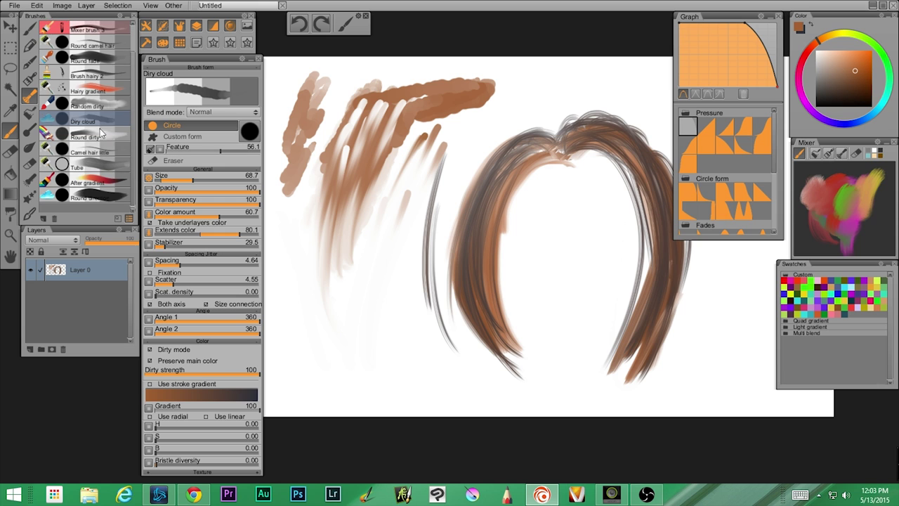
click(106, 152)
drag(379, 306, 482, 246)
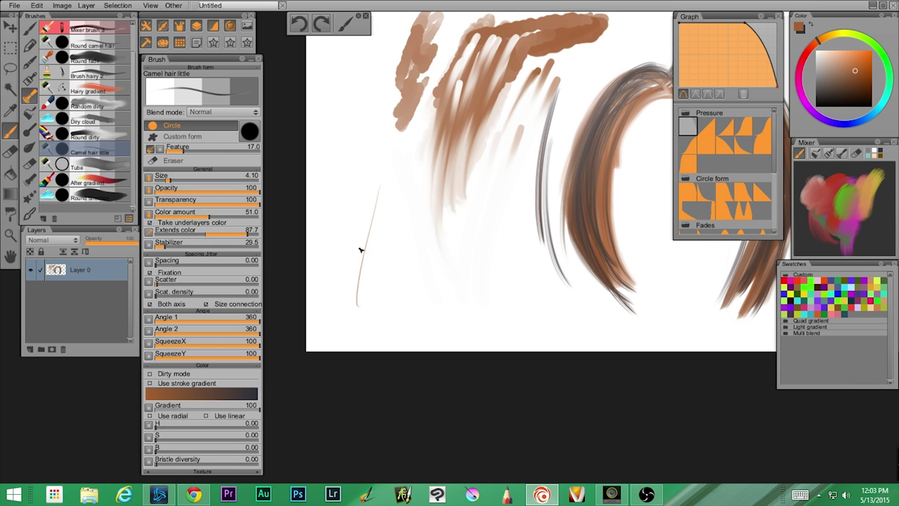
Set the Camel hair little brush size to 96.4 and paint broad bristly downward strokes over and beside the thin line.
scroll(361, 247, up, 2)
drag(353, 241, 368, 173)
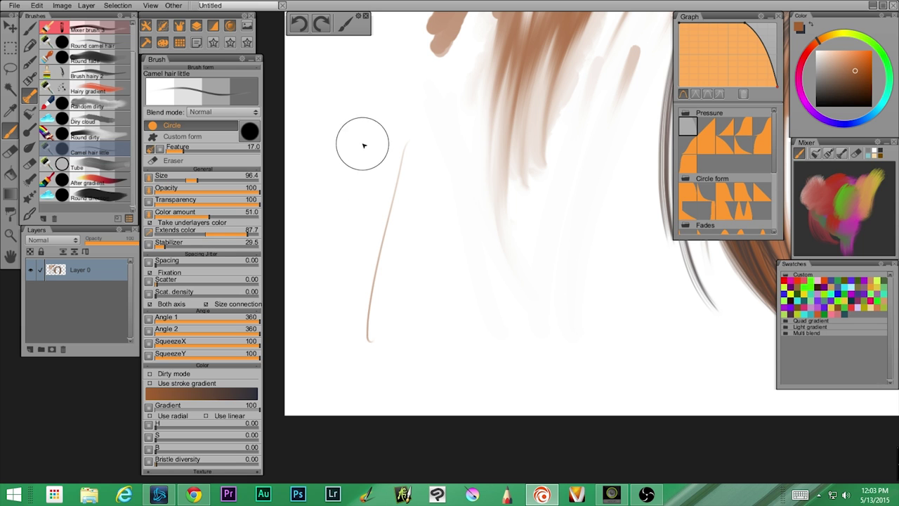
drag(355, 116, 339, 333)
drag(357, 134, 386, 376)
drag(377, 162, 390, 373)
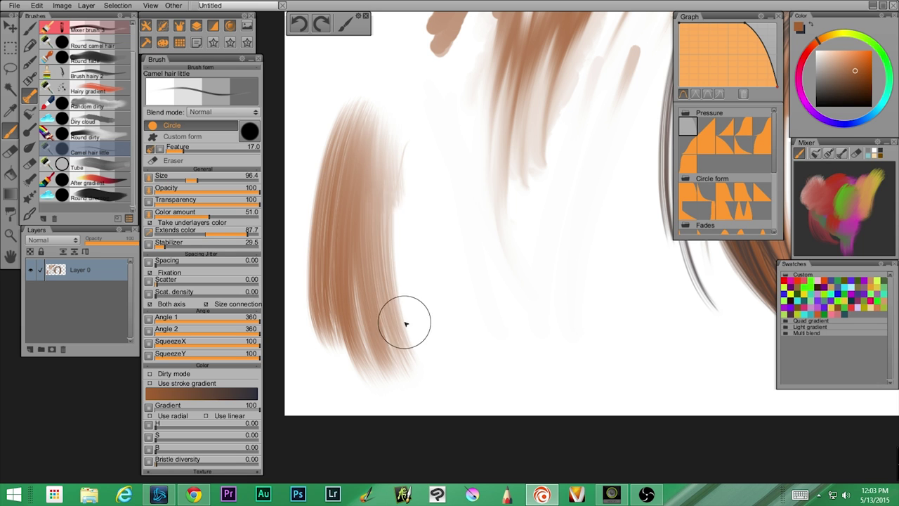
drag(396, 147, 428, 374)
mouse_move(430, 139)
mouse_down()
mouse_move(450, 351)
mouse_move(458, 360)
mouse_up()
drag(411, 160, 439, 311)
drag(406, 140, 449, 362)
drag(416, 163, 434, 317)
drag(410, 200, 453, 361)
Draw a brown hook shape between the bristly strokes and the hairstyle with the Tube preset.
click(104, 167)
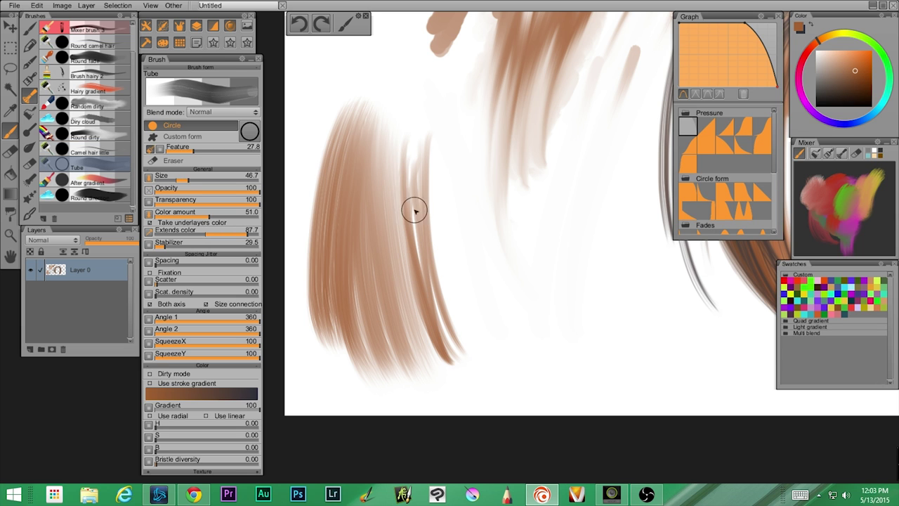
drag(595, 273, 454, 295)
mouse_move(485, 149)
mouse_down()
mouse_move(438, 207)
mouse_move(404, 289)
mouse_move(490, 290)
mouse_up()
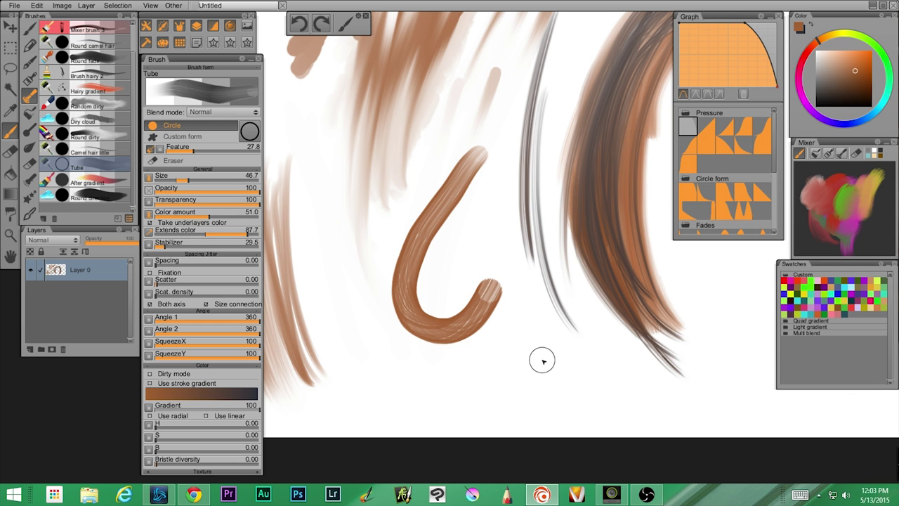
Change the color to black and draw a Tube hook shape in the blank area right of the hairstyle.
scroll(536, 352, down, 3)
mouse_move(502, 361)
mouse_down()
mouse_move(395, 367)
mouse_move(241, 316)
mouse_move(458, 211)
mouse_up()
scroll(458, 211, up, 5)
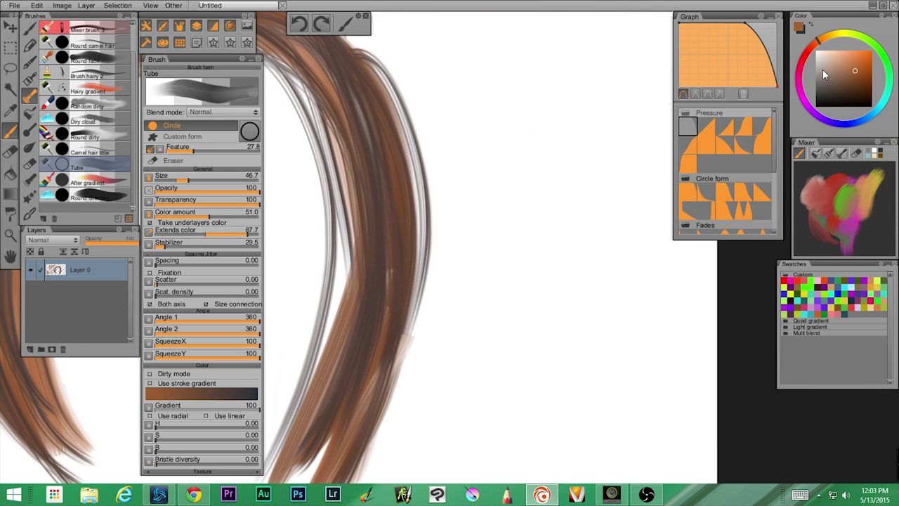
click(838, 104)
mouse_move(601, 74)
mouse_down()
mouse_move(546, 120)
mouse_move(569, 368)
mouse_move(638, 270)
mouse_up()
Draw two After gradient strokes, one beside the brown tube hook and a long horizontal one above the hairstyle.
scroll(568, 373, down, 4)
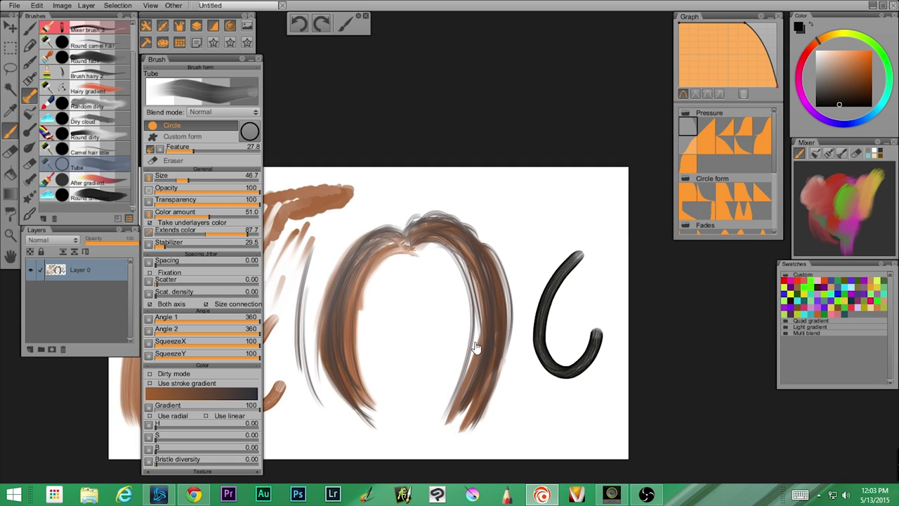
click(104, 184)
drag(311, 265, 350, 378)
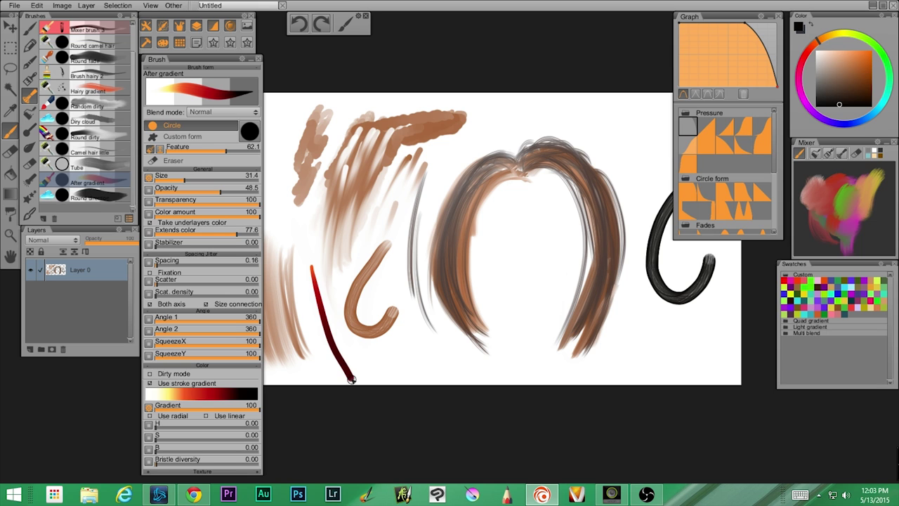
drag(486, 116, 615, 111)
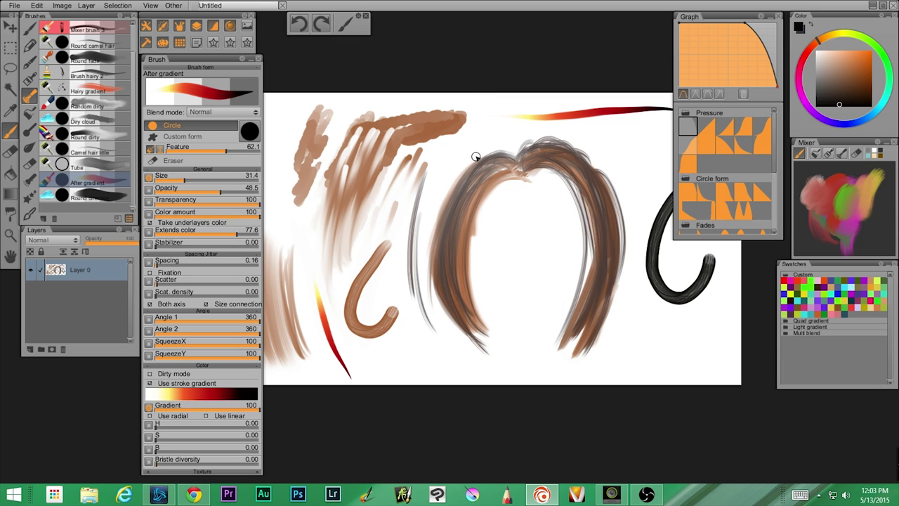
Try a large black loop over the brown strokes with the Round direction preset and undo it.
click(91, 198)
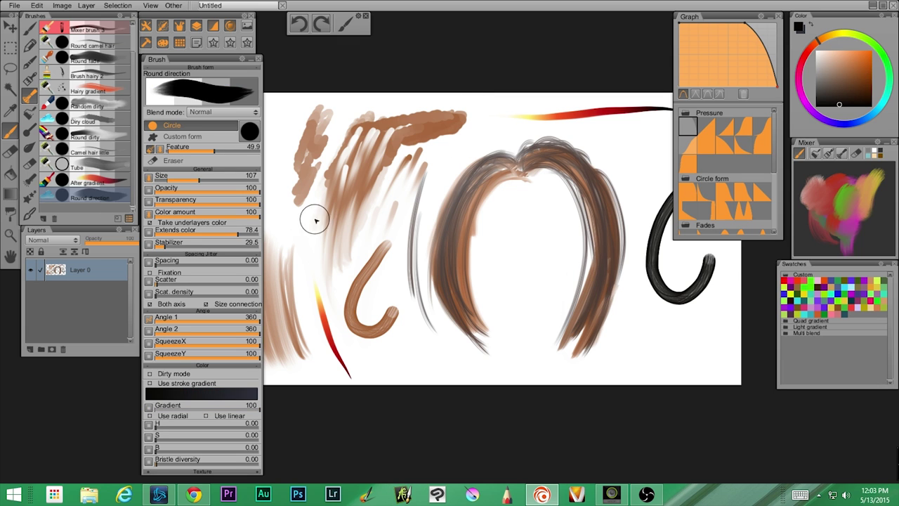
mouse_move(295, 223)
mouse_down()
mouse_move(346, 329)
mouse_move(381, 186)
mouse_move(301, 132)
mouse_move(301, 220)
mouse_move(359, 265)
mouse_up()
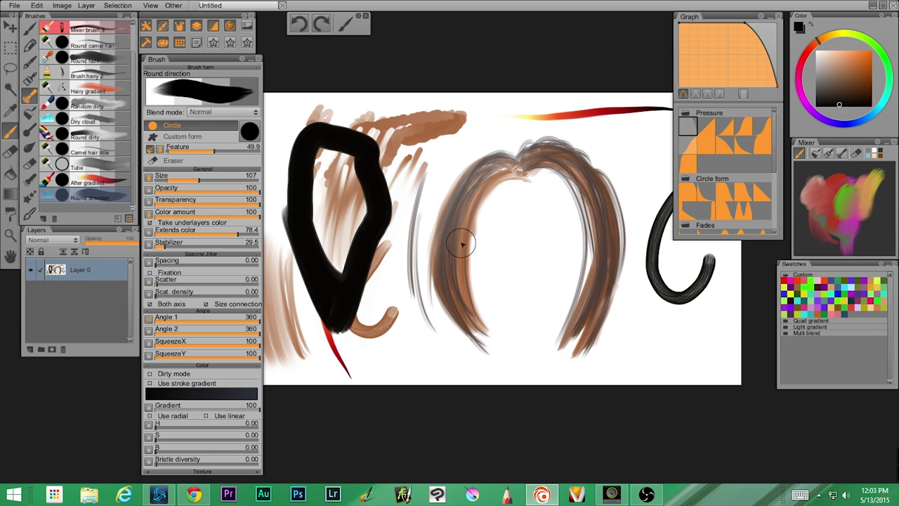
key(ctrl+z)
Paint curling orange lines below the black tube with the Round direction brush at size 22.9.
scroll(475, 251, up, 5)
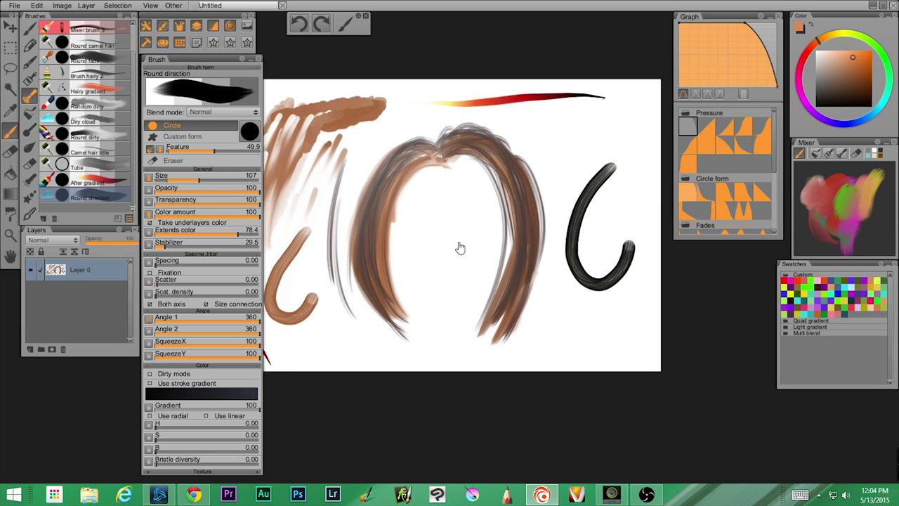
mouse_move(503, 167)
mouse_down()
mouse_move(483, 209)
mouse_move(499, 328)
mouse_move(578, 269)
mouse_move(512, 248)
mouse_move(637, 297)
mouse_move(624, 234)
mouse_up()
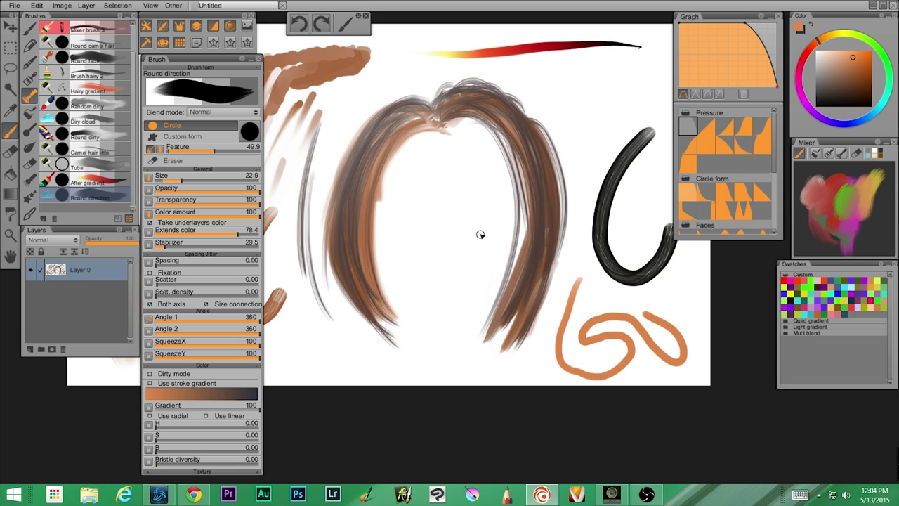
scroll(480, 234, down, 2)
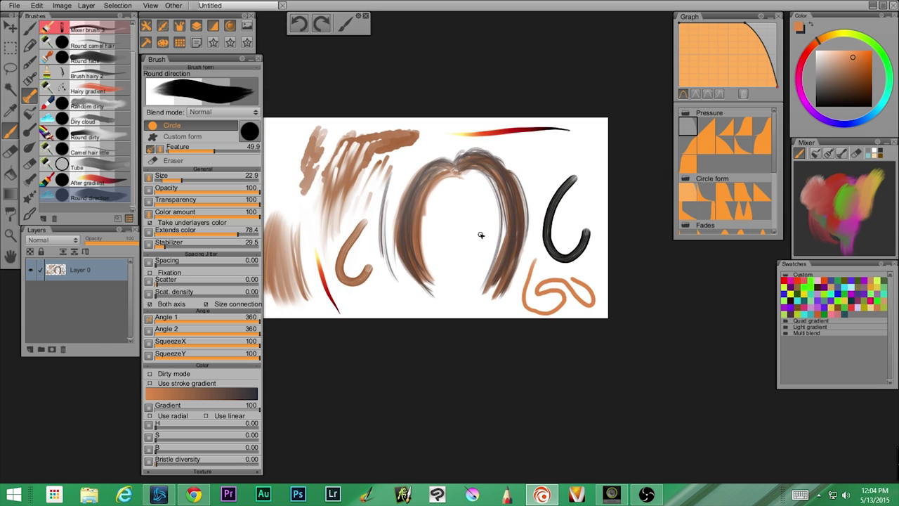
scroll(450, 225, up, 3)
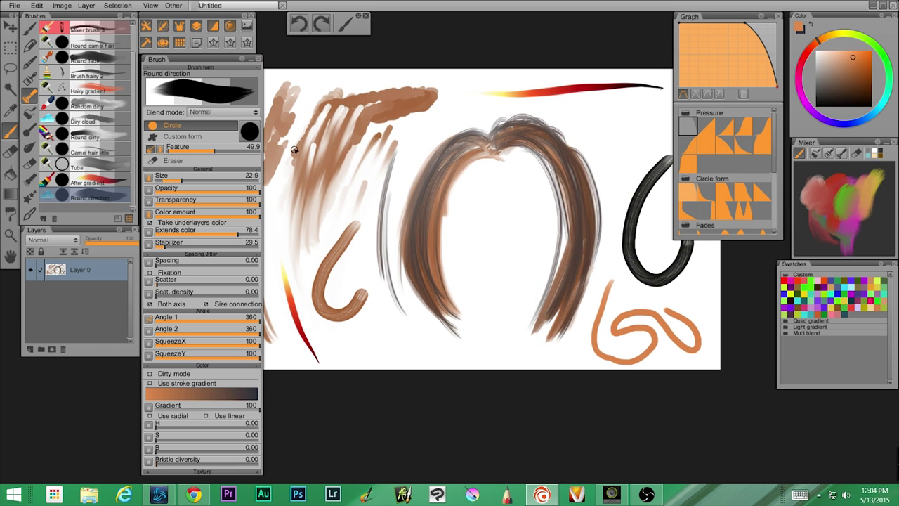
scroll(42, 91, up, 3)
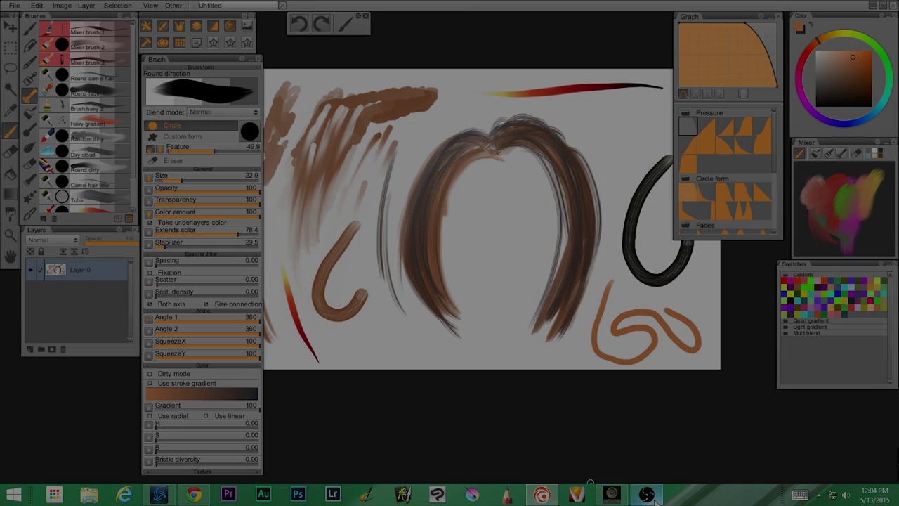
mouse_move(646, 495)
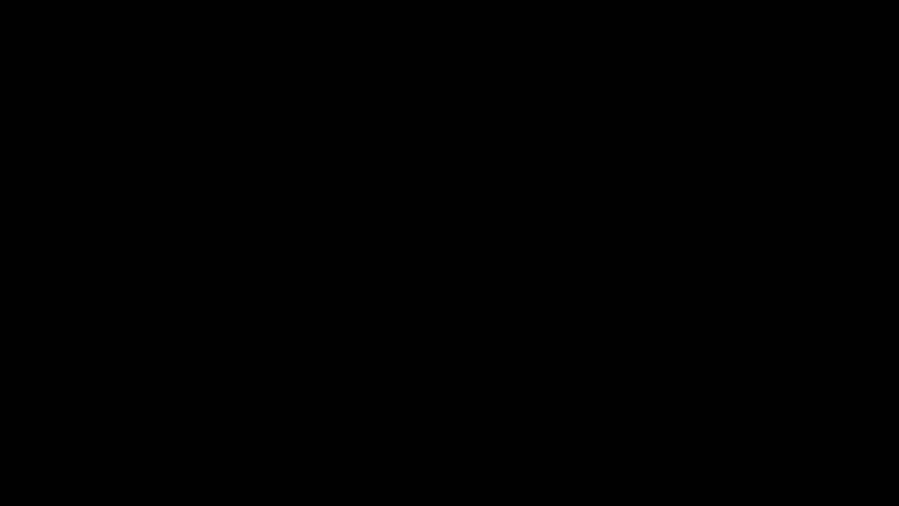